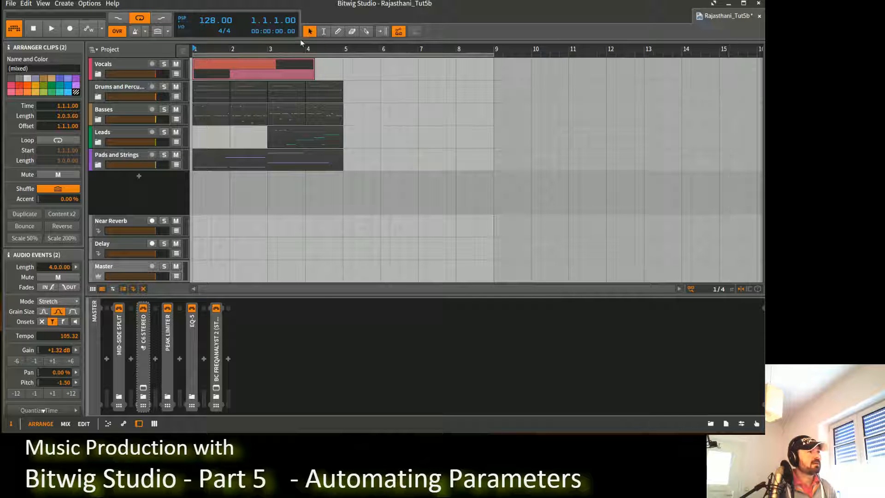
# Play the arrangement from bar 1, shift all its clips to start at bar 9 and audition them there.
pyautogui.click(51, 29)
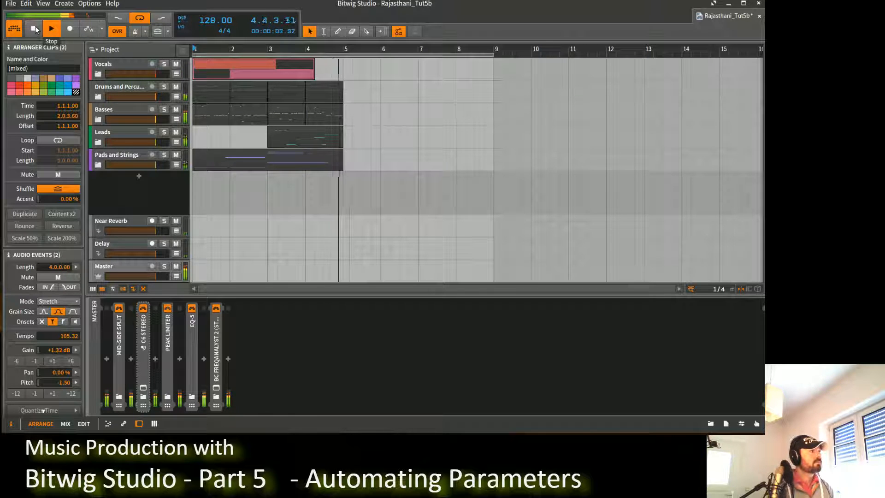
pyautogui.click(35, 29)
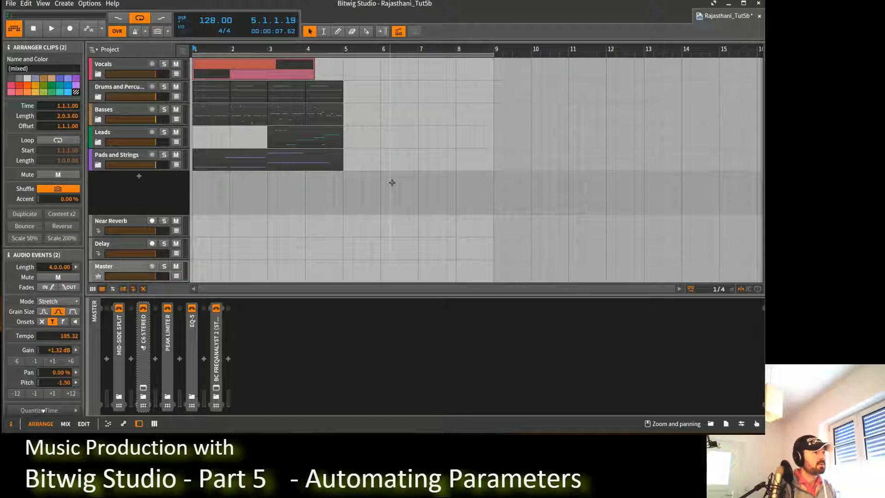
pyautogui.moveTo(371, 190); pyautogui.dragTo(502, 74)
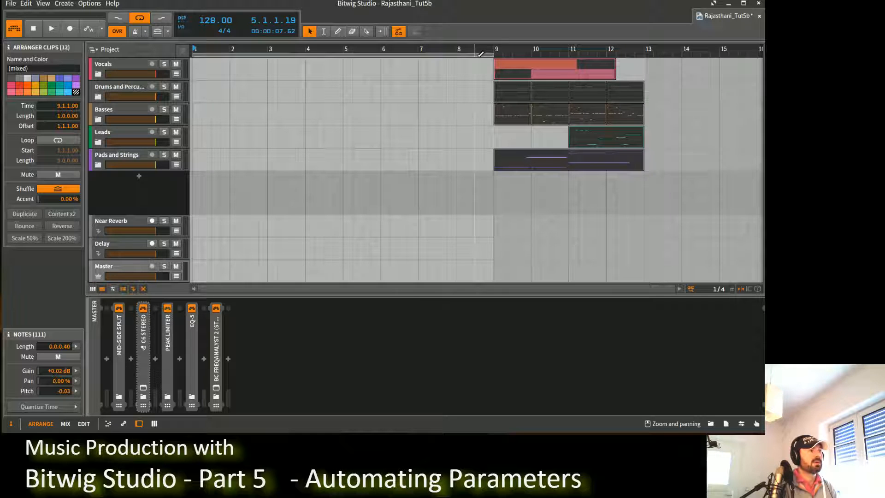
pyautogui.click(495, 48)
pyautogui.press('space')
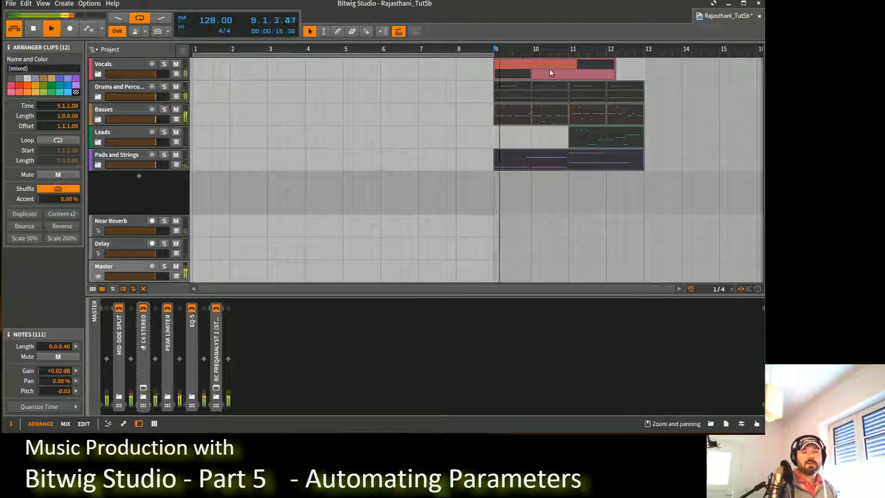
pyautogui.press('space')
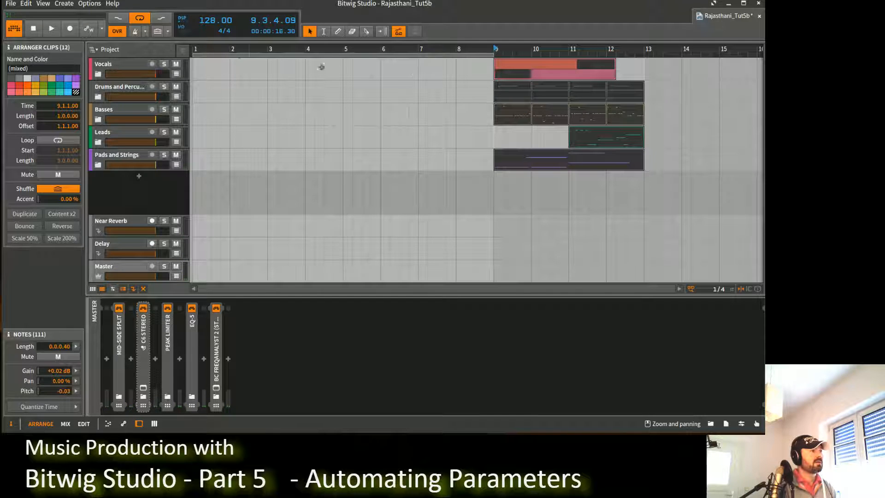
# Return the playback position to bar 1 and copy the Drums group's first Rude Intruder clip from bar 9 to bar 1.
pyautogui.click(195, 47)
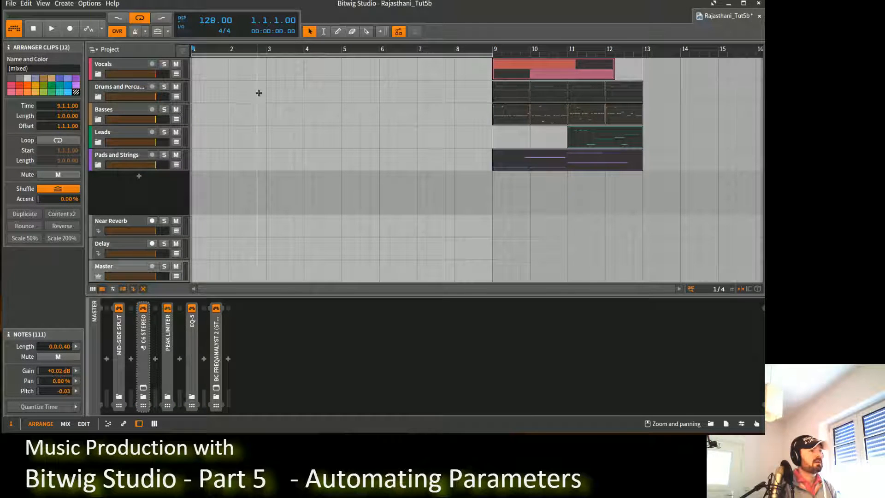
pyautogui.moveTo(258, 50); pyautogui.dragTo(262, 52)
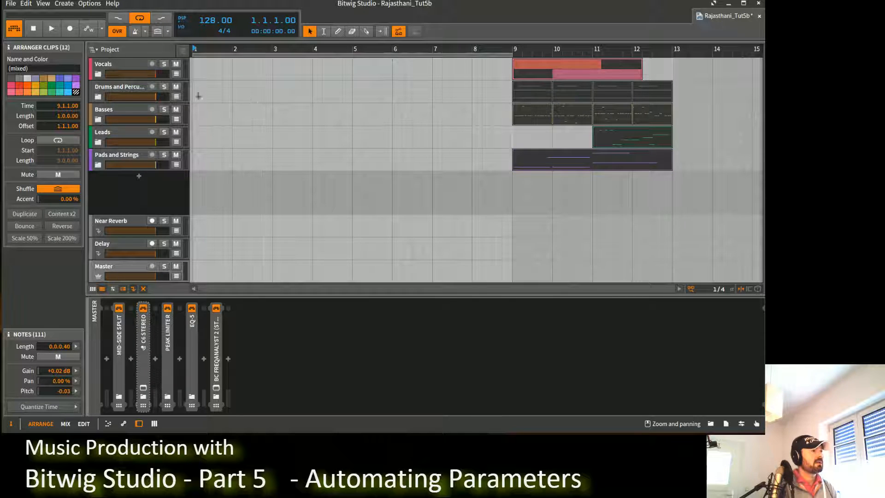
pyautogui.click(98, 96)
pyautogui.moveTo(529, 124); pyautogui.dragTo(215, 122)
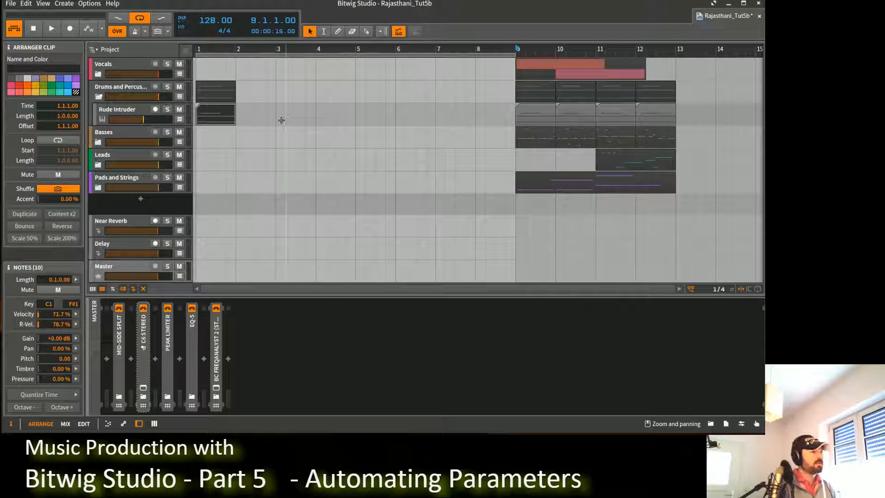
# Open the Rude Intruder clip at bar 1 in the note editor and listen to it.
pyautogui.doubleClick(216, 118)
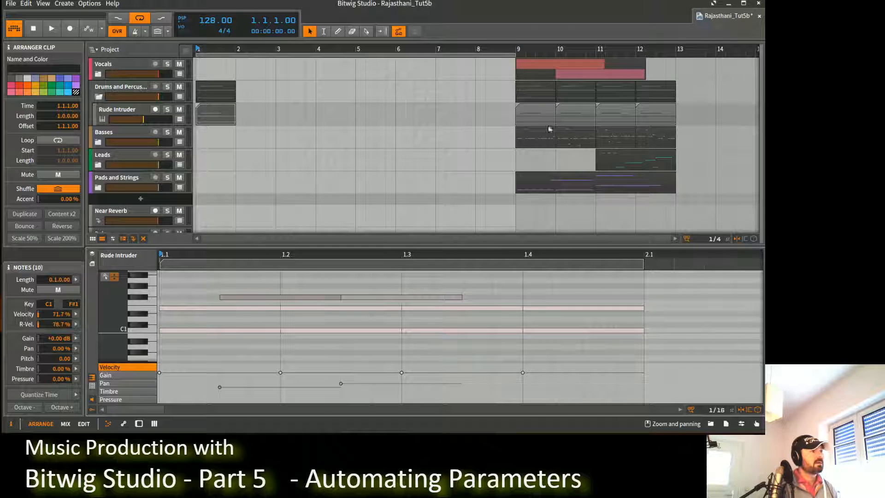
pyautogui.press('space')
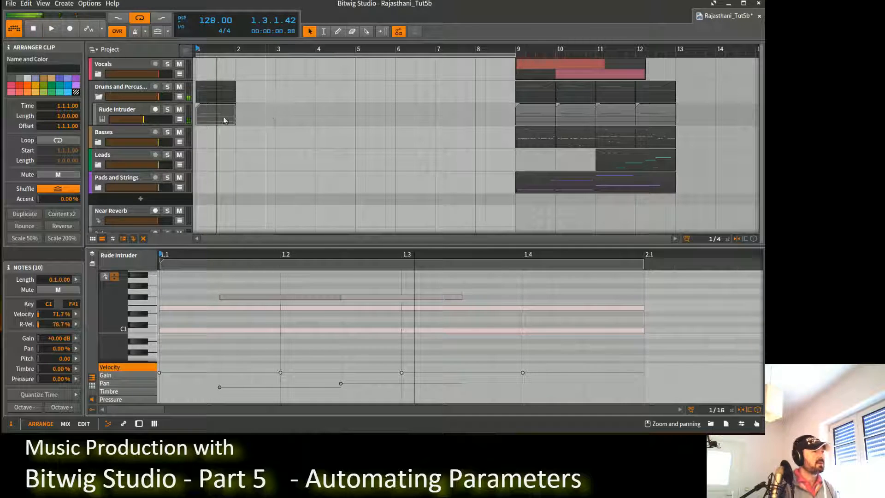
pyautogui.press('space')
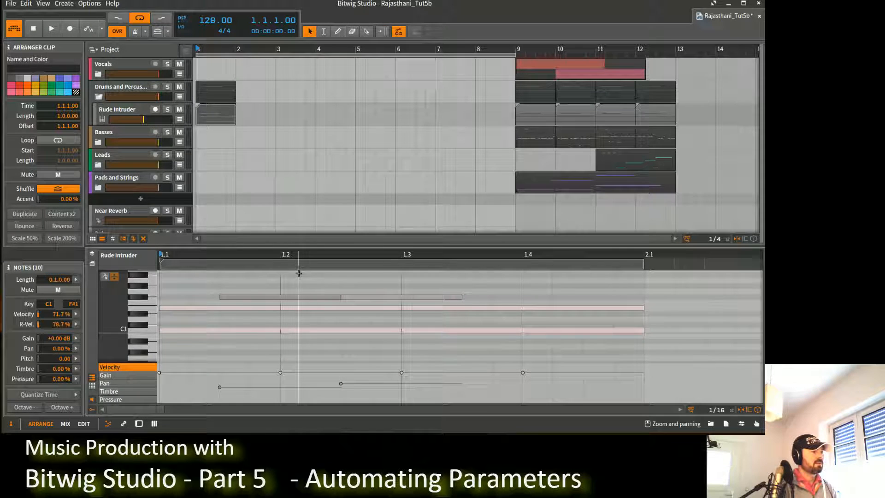
# Raise the velocity of the two F#1 notes to about 49% and move both up to G#1.
pyautogui.moveTo(374, 286); pyautogui.dragTo(335, 300)
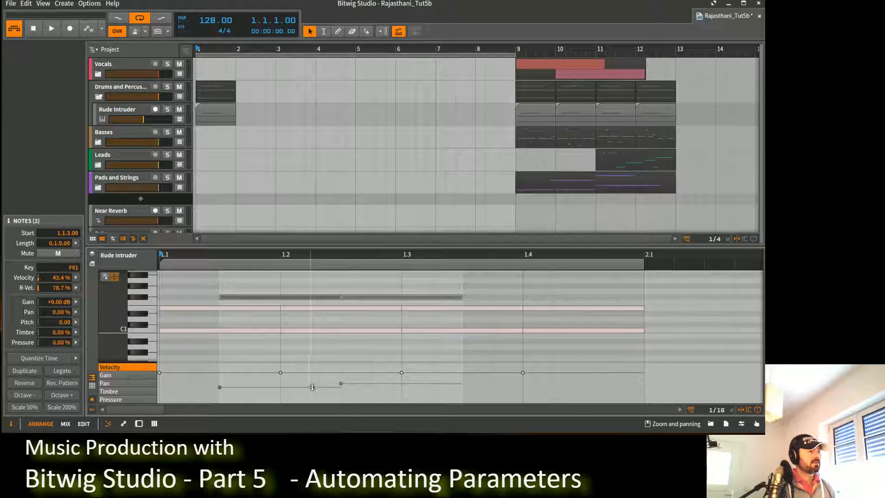
pyautogui.moveTo(312, 387); pyautogui.dragTo(316, 384)
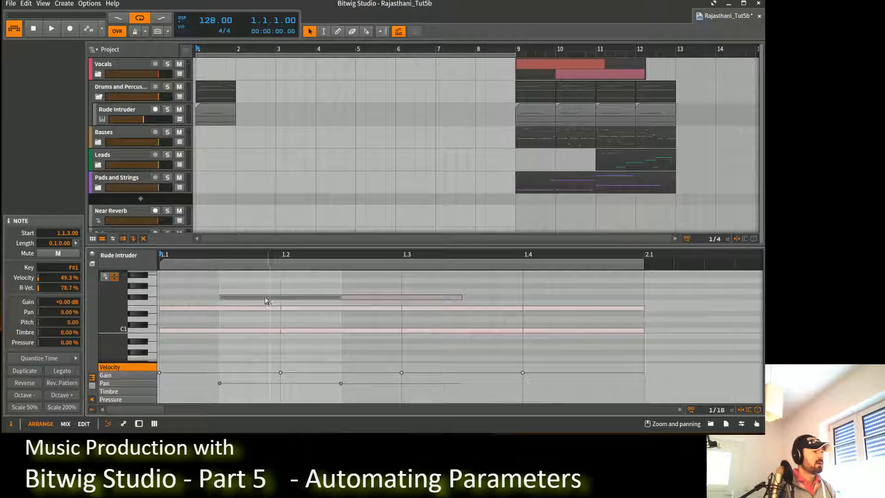
pyautogui.moveTo(247, 288); pyautogui.dragTo(362, 301)
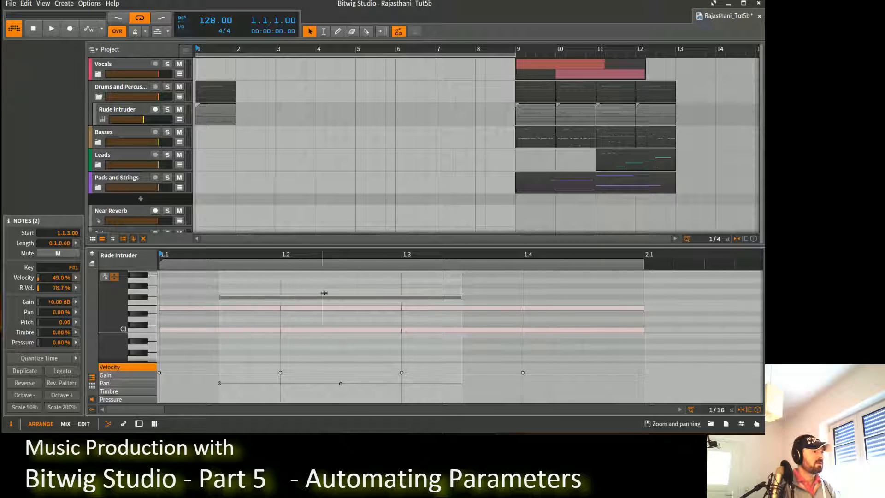
pyautogui.scroll(2, 324, 293)
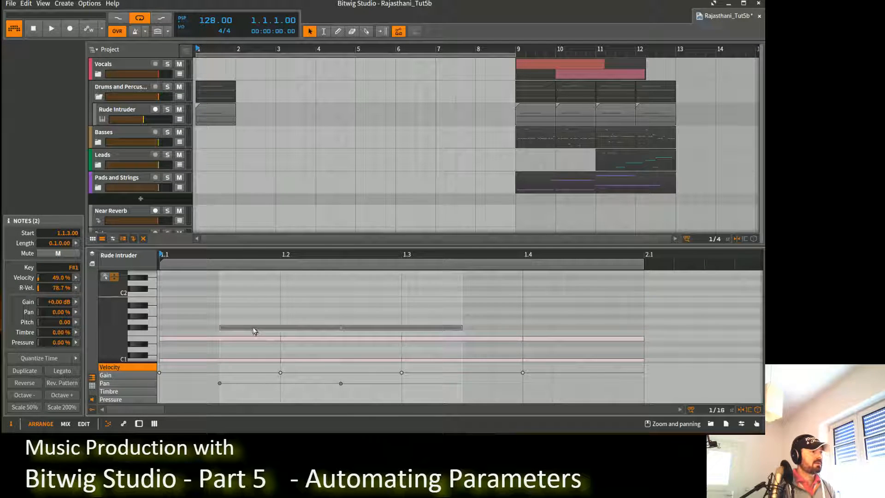
pyautogui.moveTo(254, 331)
pyautogui.mouseDown()
pyautogui.moveTo(257, 308)
pyautogui.moveTo(259, 316)
pyautogui.mouseUp()
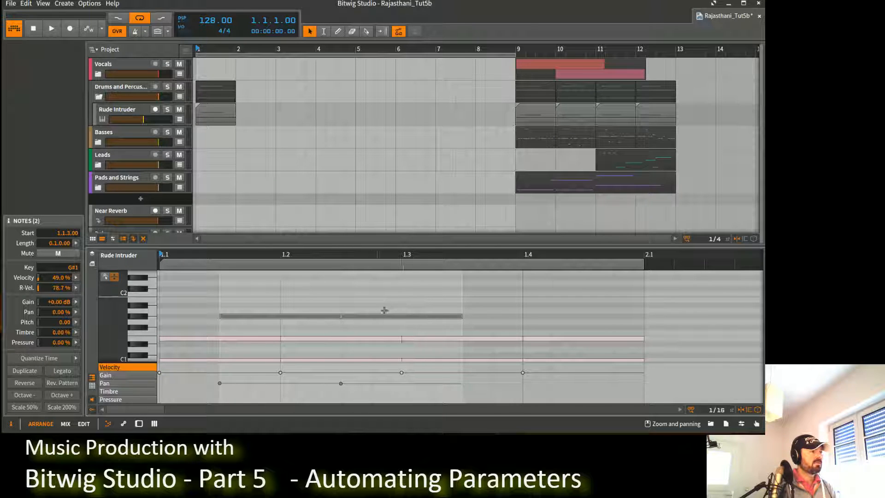
# Duplicate the two G#1 notes to fill the off-beats through the bar's end, delete the stray copies above and play the result.
pyautogui.moveTo(364, 304)
pyautogui.mouseDown()
pyautogui.moveTo(330, 324)
pyautogui.moveTo(391, 305)
pyautogui.mouseUp()
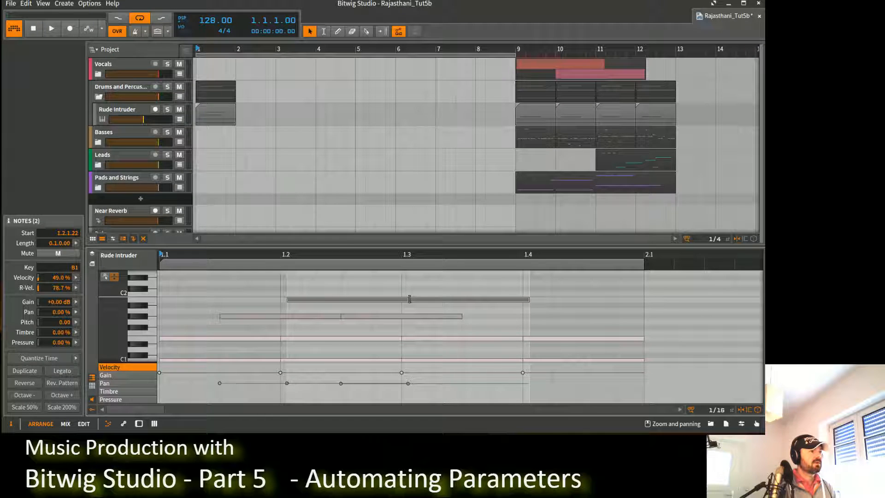
pyautogui.moveTo(337, 300); pyautogui.dragTo(361, 302)
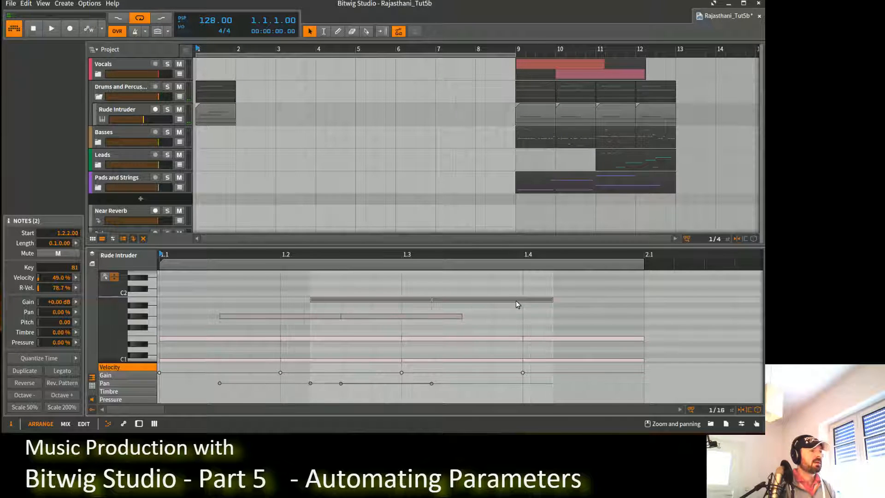
pyautogui.click(552, 297)
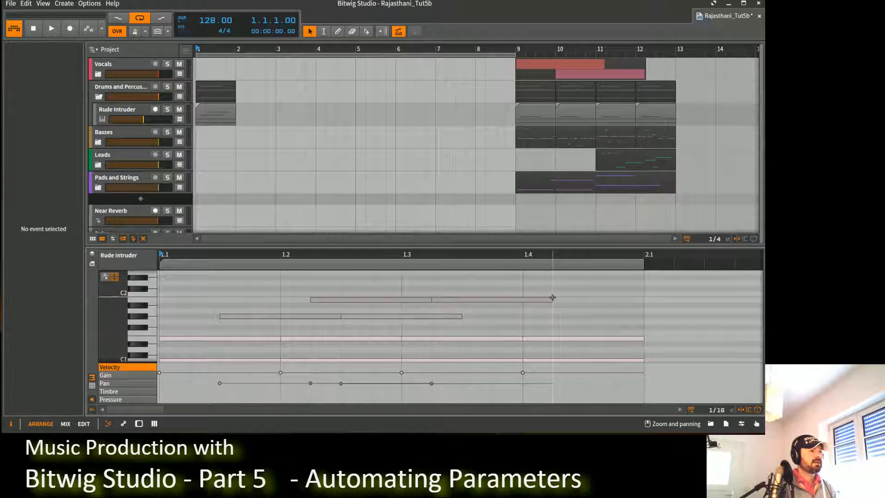
pyautogui.moveTo(551, 298); pyautogui.dragTo(498, 318)
pyautogui.moveTo(519, 289); pyautogui.dragTo(449, 292)
pyautogui.press('Delete')
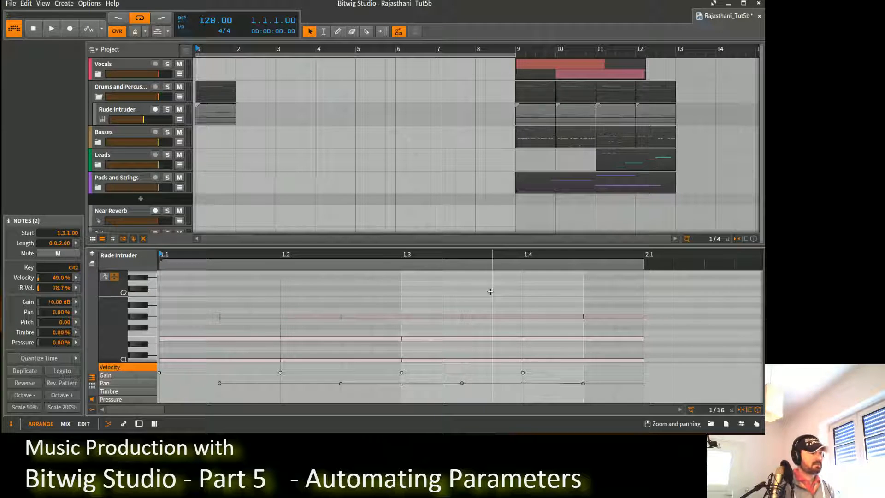
pyautogui.press('space')
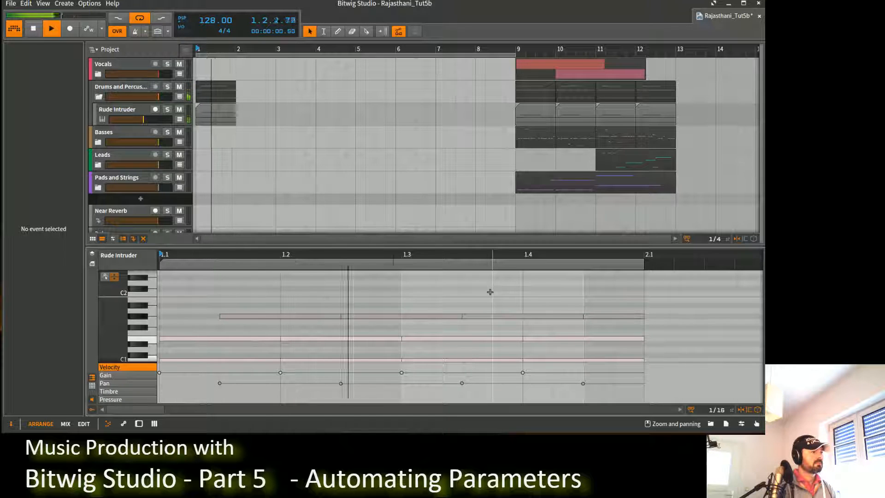
pyautogui.press('space')
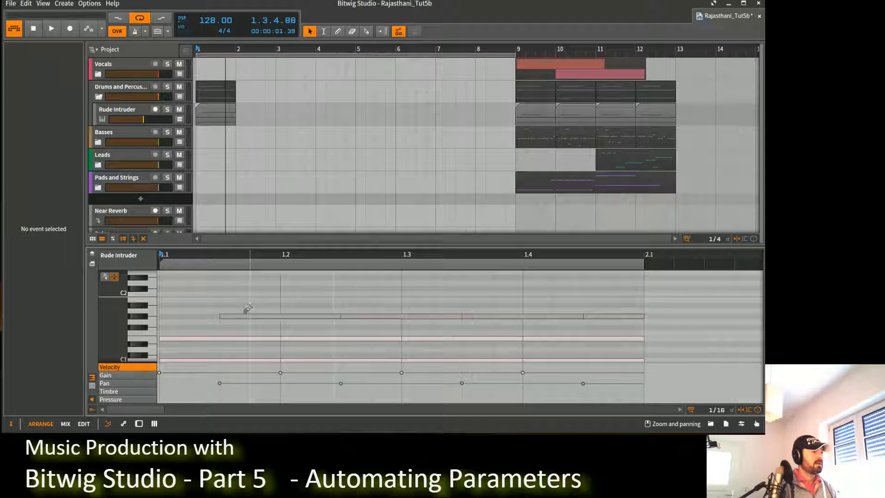
# Add a sixteenth-long G#1 note at 1.1.2, just before the first off-beat note.
pyautogui.doubleClick(211, 316)
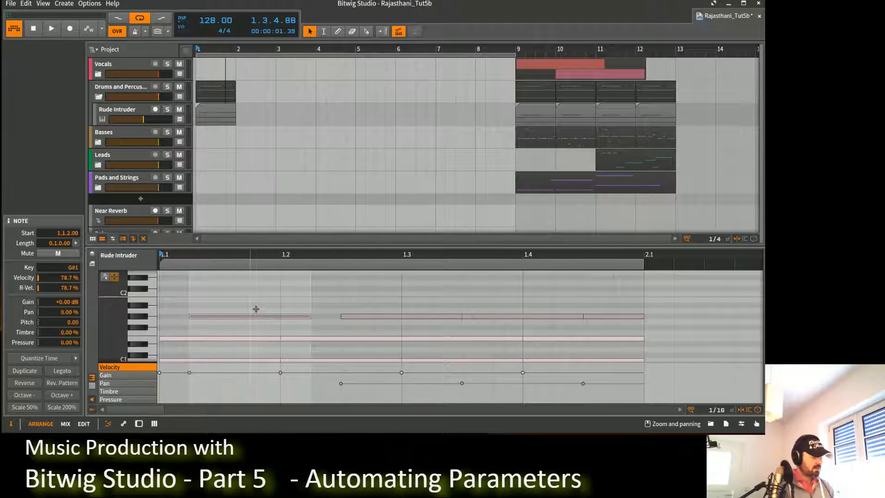
pyautogui.hotkey('ctrl', 'z')
pyautogui.doubleClick(255, 306)
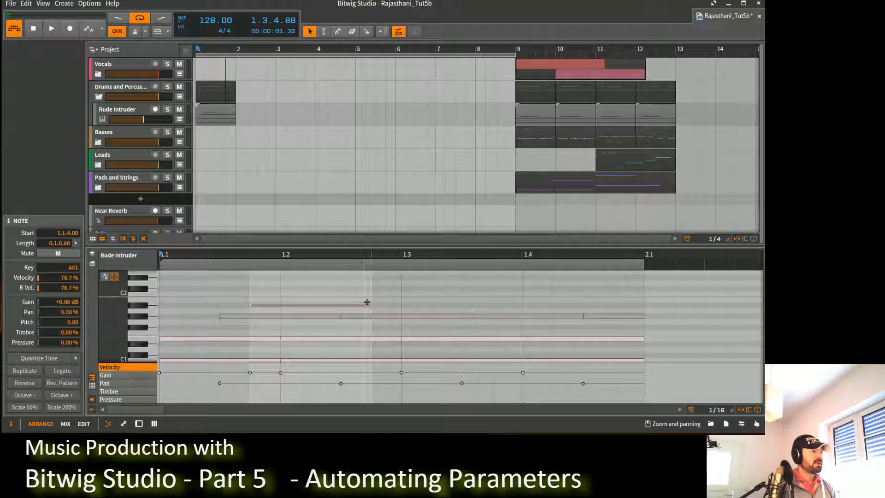
pyautogui.moveTo(369, 303); pyautogui.dragTo(279, 303)
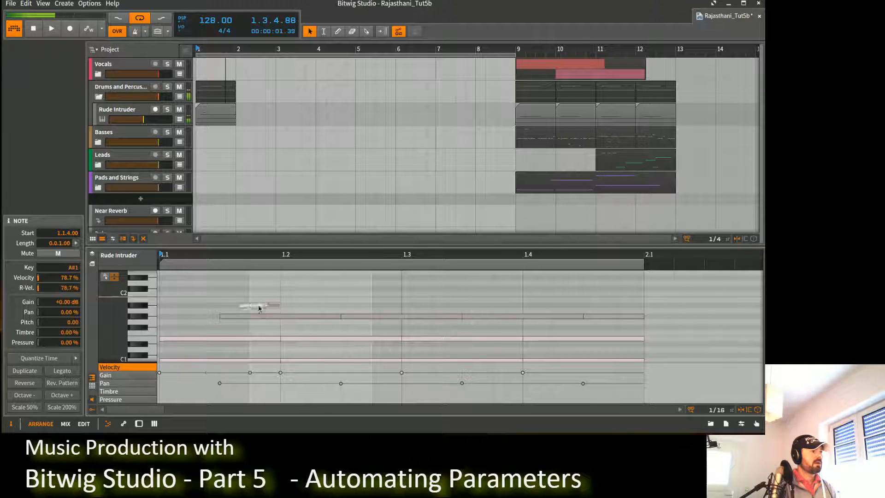
pyautogui.doubleClick(220, 317)
pyautogui.moveTo(220, 319); pyautogui.dragTo(216, 318)
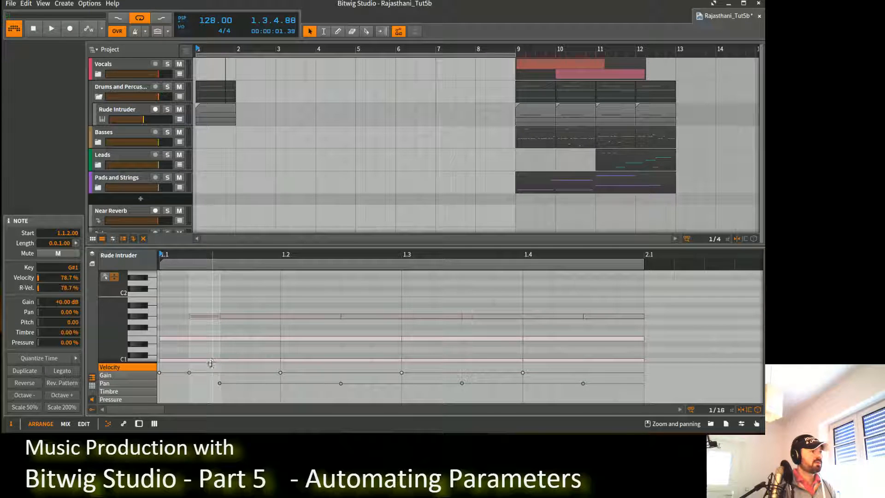
# Lower the velocity of the short G#1 note at 1.1.2 to about 33% and play the pattern.
pyautogui.moveTo(207, 374); pyautogui.dragTo(206, 390)
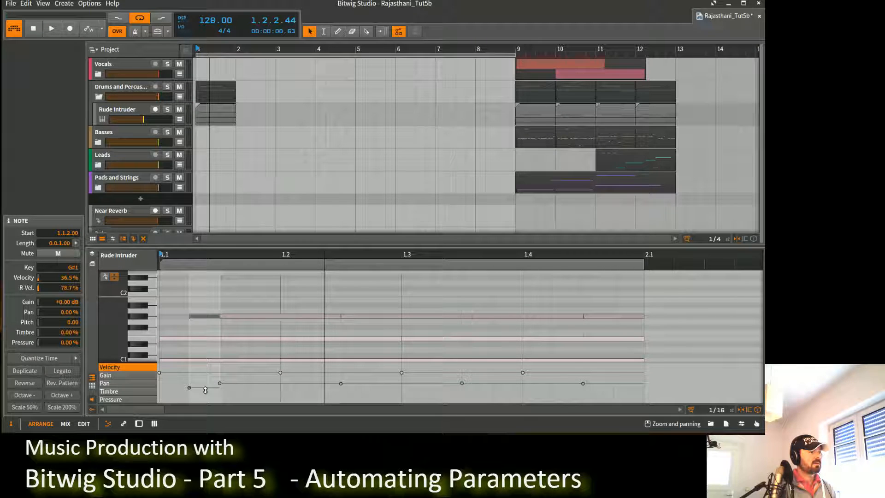
pyautogui.moveTo(205, 390); pyautogui.dragTo(205, 391)
pyautogui.press('space')
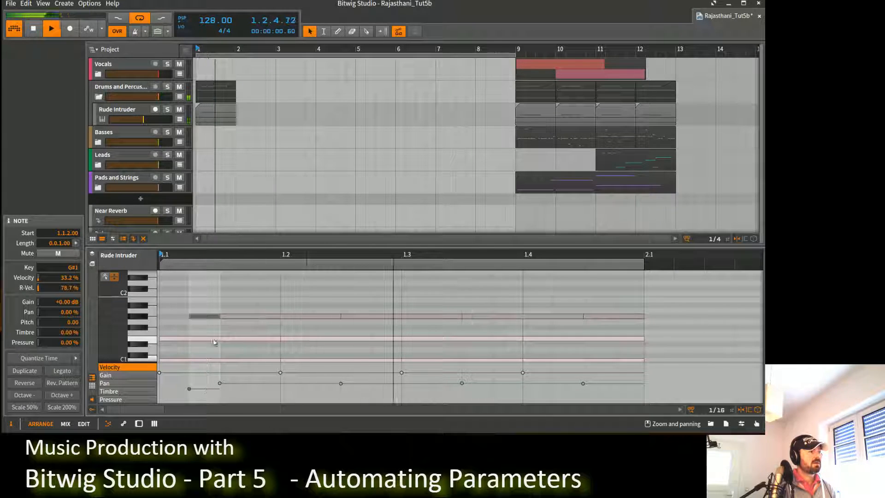
pyautogui.press('space')
# Copy the short quiet G#1 note to 1.2.2, 1.3.2 and 1.4.2, and clear the note selection.
pyautogui.moveTo(197, 321); pyautogui.dragTo(577, 321)
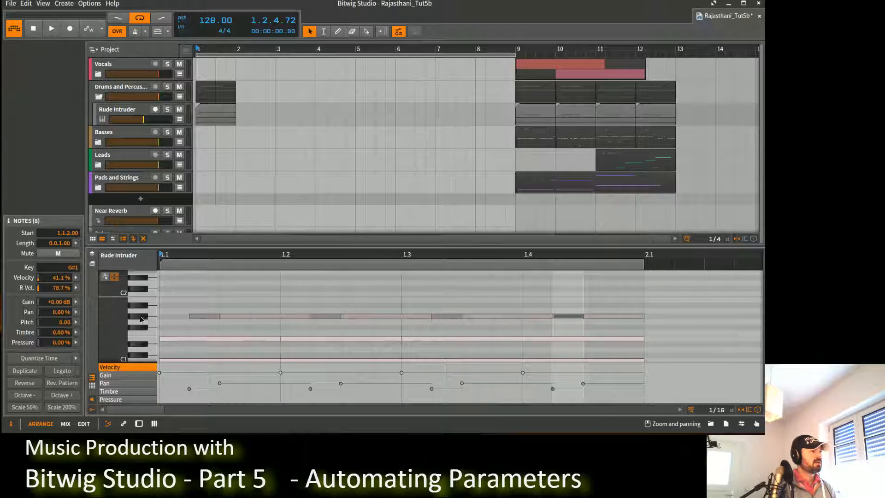
pyautogui.hotkey('ctrl', 'a')
pyautogui.click(461, 305)
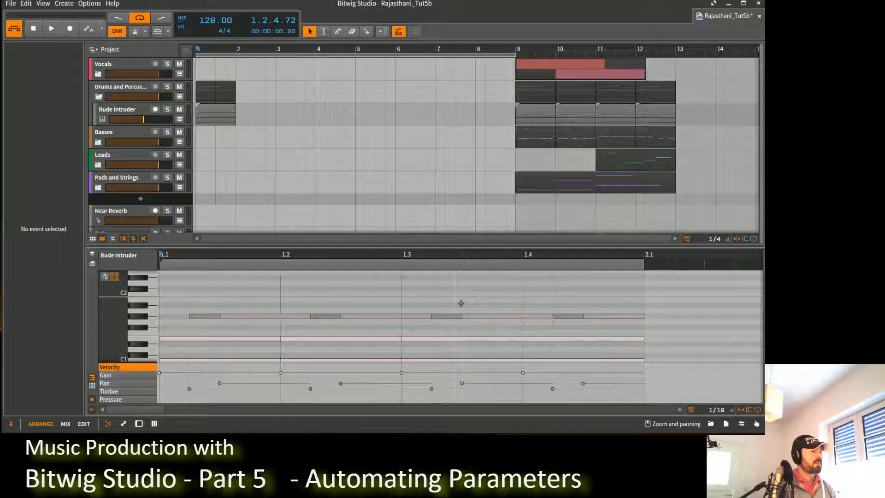
# Add two A#1 notes of length 0.0.2.00 at 1.3.4 and 1.4.3, and play the pattern.
pyautogui.moveTo(507, 303); pyautogui.dragTo(618, 307)
pyautogui.press('space')
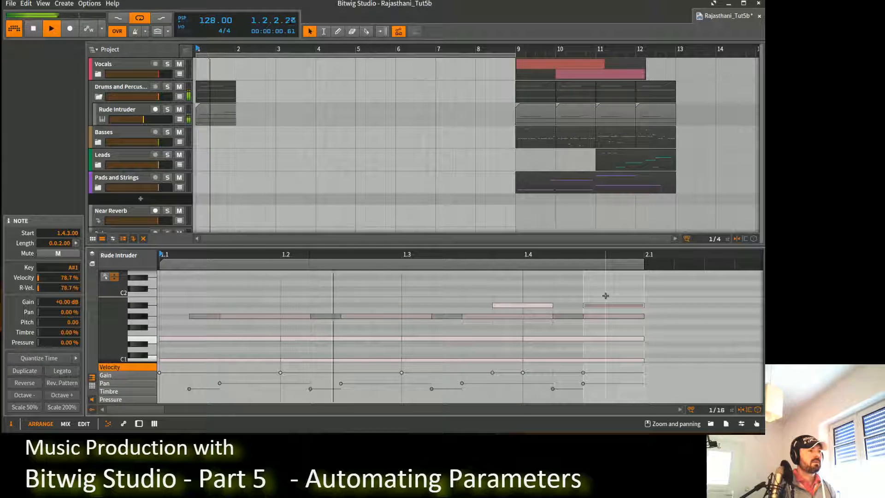
pyautogui.press('space')
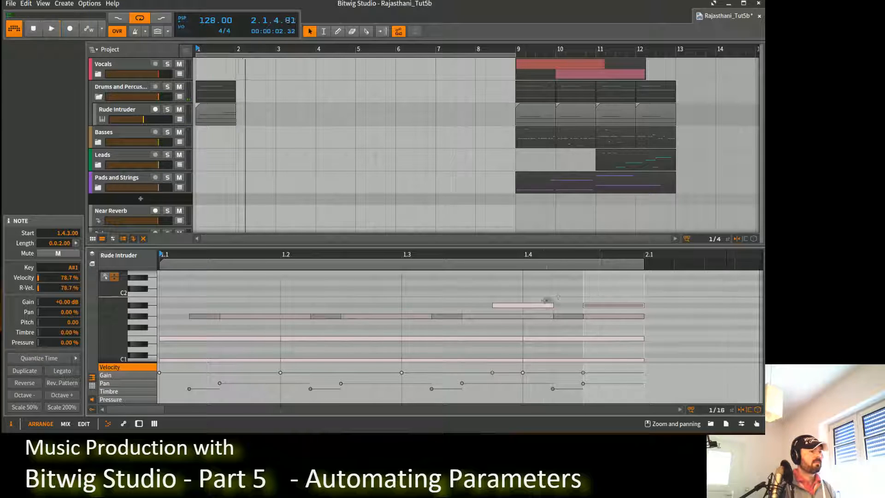
# Lower the velocity of the A#1 note at 1.3.4 to about 55% and listen to the pattern again.
pyautogui.click(538, 297)
pyautogui.click(536, 306)
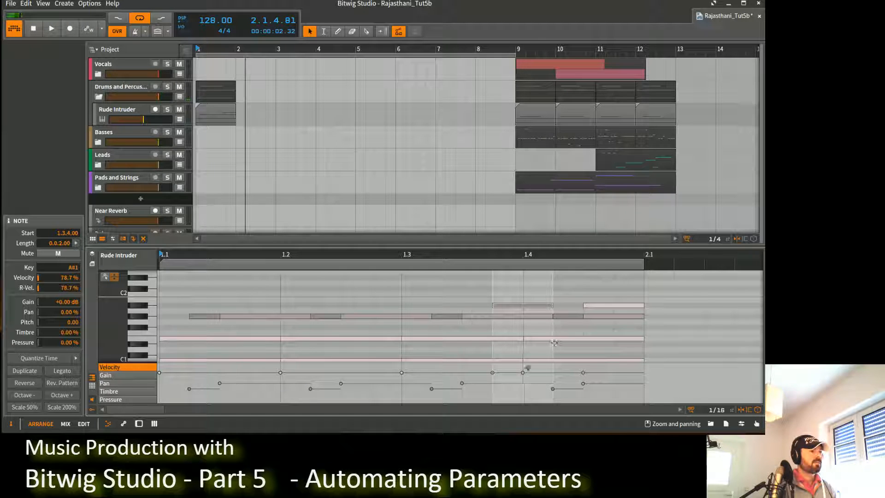
pyautogui.moveTo(508, 373); pyautogui.dragTo(509, 382)
pyautogui.press('space')
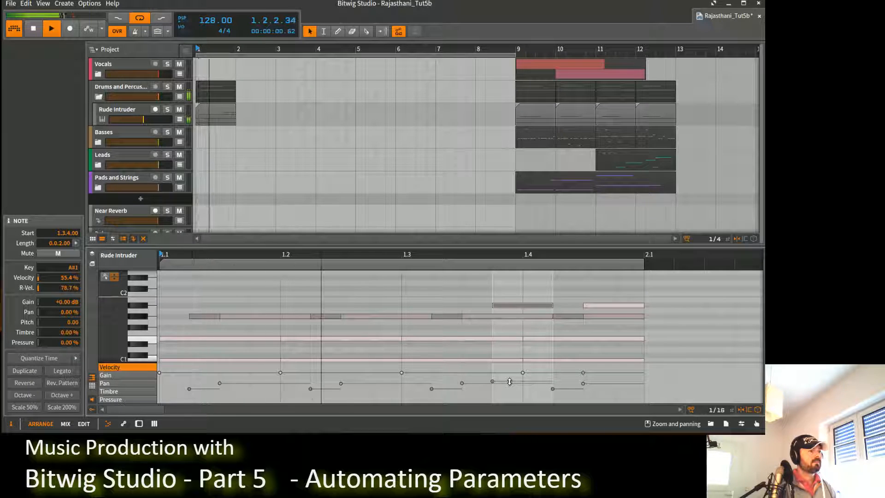
pyautogui.press('space')
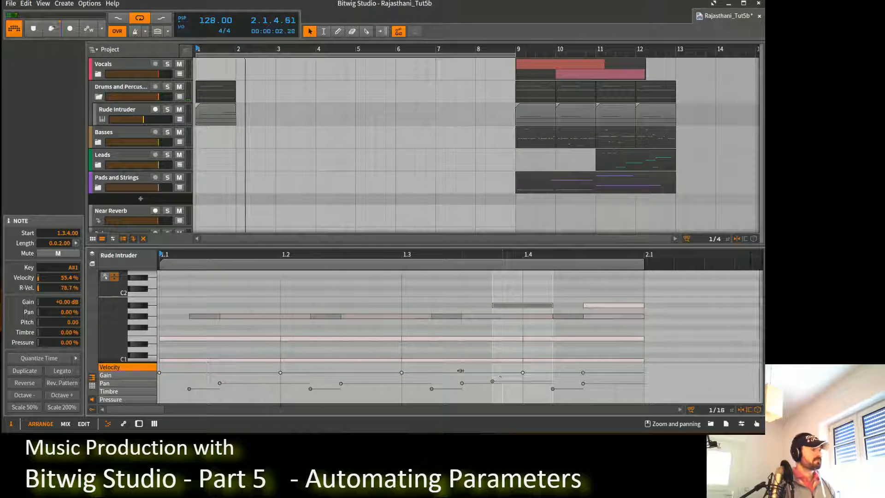
# Duplicate the Rude Intruder drum clip in bar 1 seven times to fill the arrangement through bar 8.
pyautogui.click(215, 114)
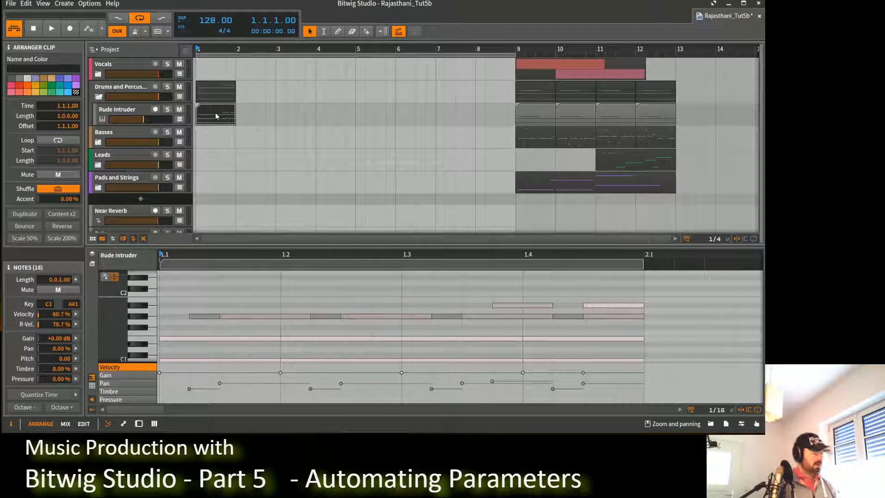
pyautogui.hotkey('ctrl', 'd')
pyautogui.hotkey('ctrl', 'd')
pyautogui.hotkey('ctrl', 'd')
pyautogui.hotkey('ctrl', 'd')
pyautogui.hotkey('ctrl', 'd')
pyautogui.hotkey('ctrl', 'd')
pyautogui.hotkey('ctrl', 'd')
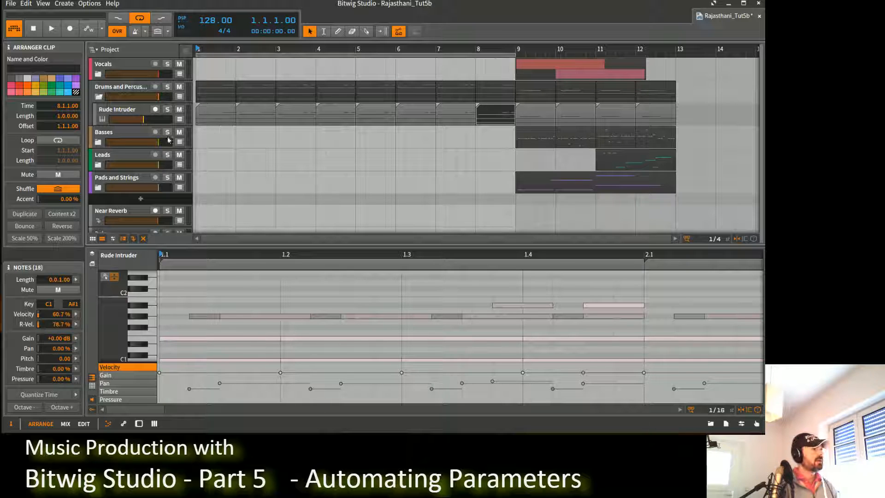
# Add an FM-4 instrument track below Pads and Strings and create an empty one-bar clip at bar 1 on it.
pyautogui.click(140, 201)
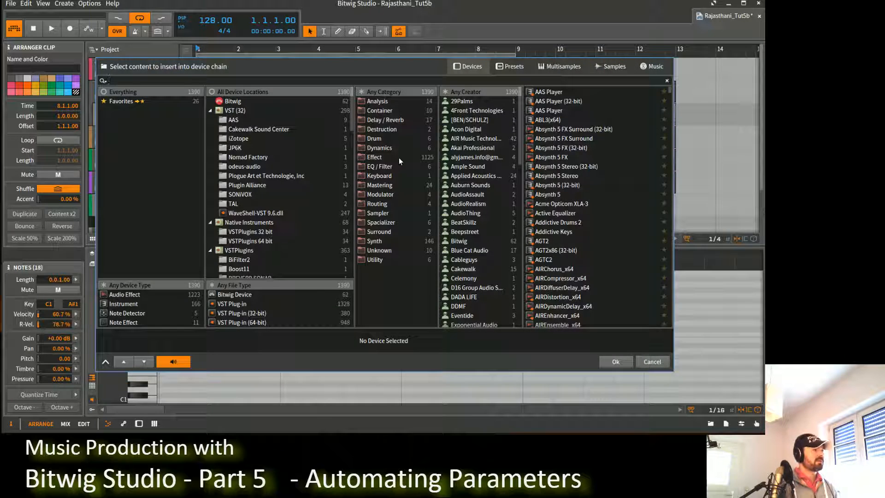
pyautogui.write('fm')
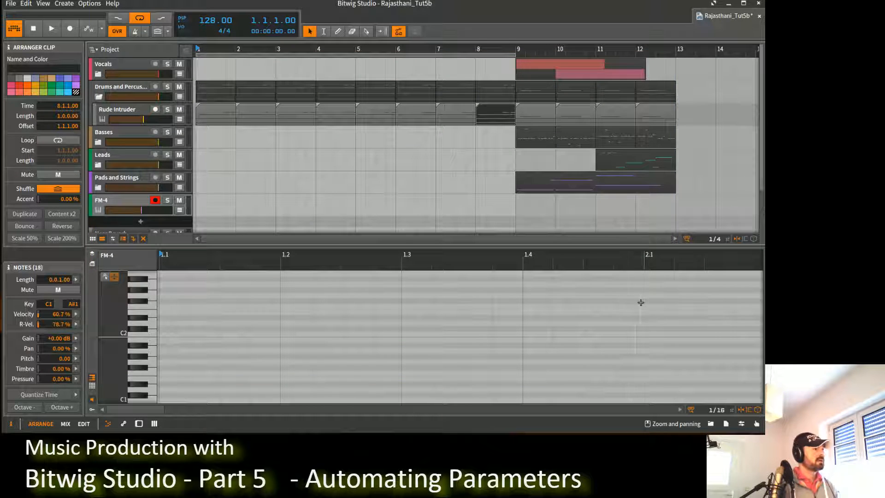
pyautogui.click(127, 199)
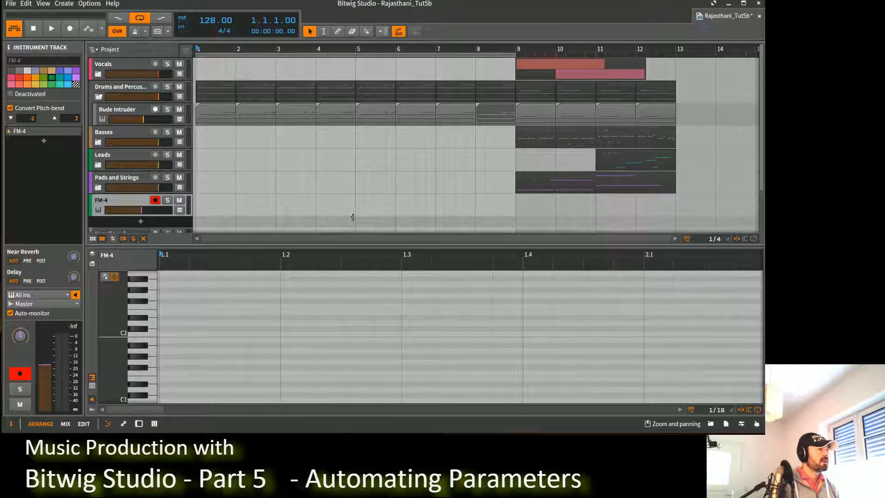
pyautogui.doubleClick(201, 205)
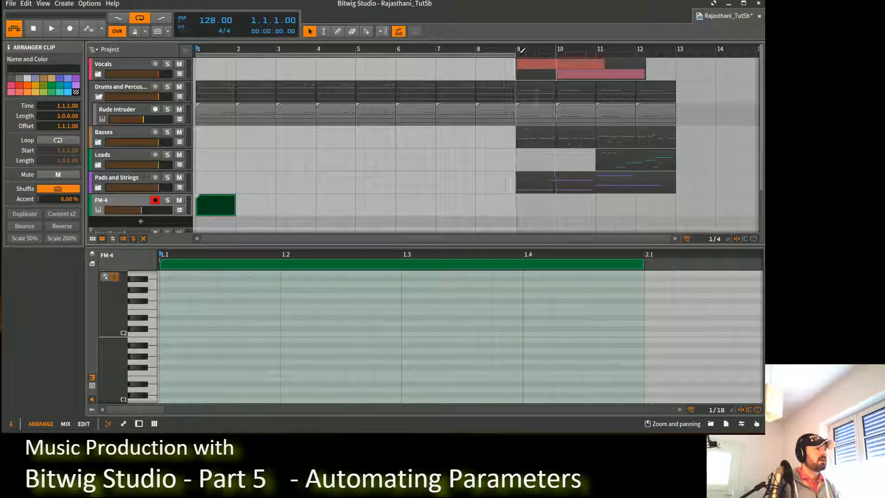
# Shorten the loop region to the first bar and add a C2 note of length 0.0.2.22 at 1.1.2 to the FM-4 clip.
pyautogui.moveTo(513, 53); pyautogui.dragTo(236, 53)
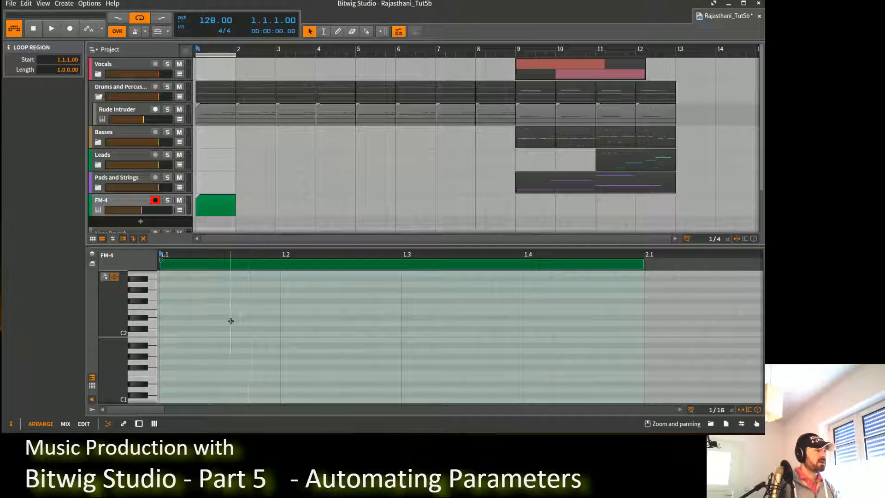
pyautogui.doubleClick(185, 332)
pyautogui.scroll(2, 262, 328)
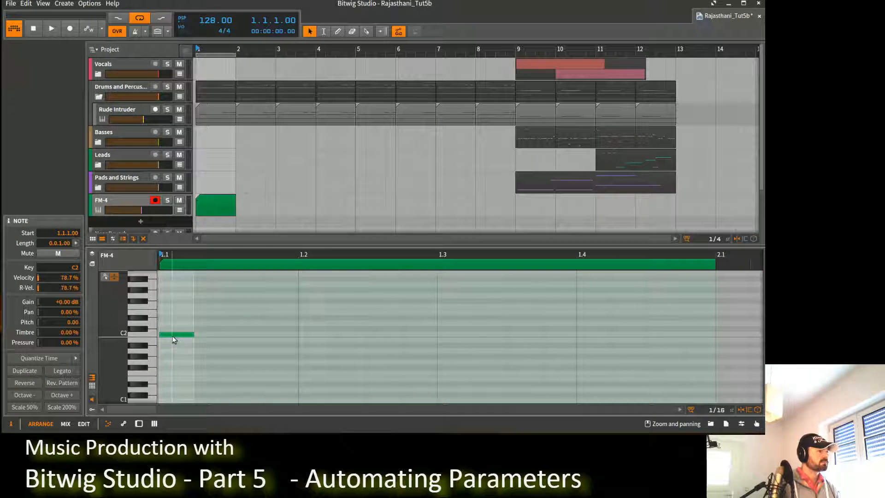
pyautogui.moveTo(173, 335); pyautogui.dragTo(207, 337)
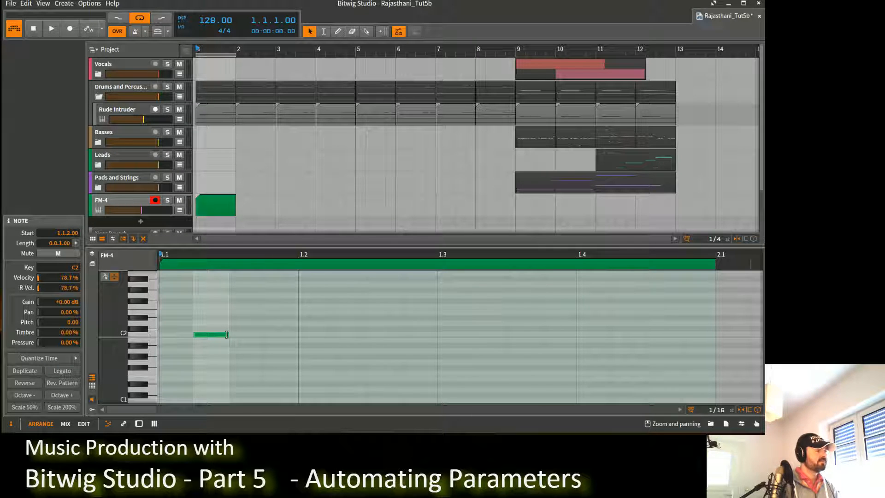
pyautogui.moveTo(226, 335); pyautogui.dragTo(272, 334)
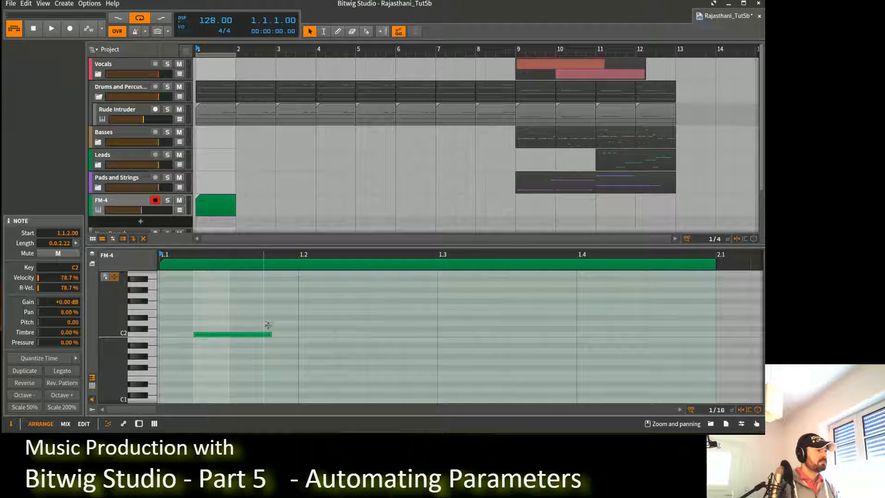
# Add a D#2 note at 1.1.4 and a C2 note at 1.2.2, both with length 0.0.0.66.
pyautogui.doubleClick(269, 318)
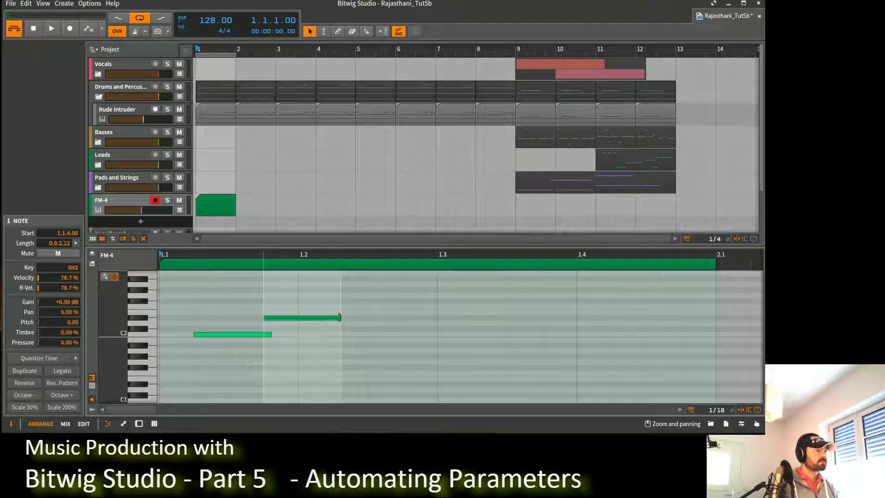
pyautogui.moveTo(341, 318); pyautogui.dragTo(286, 317)
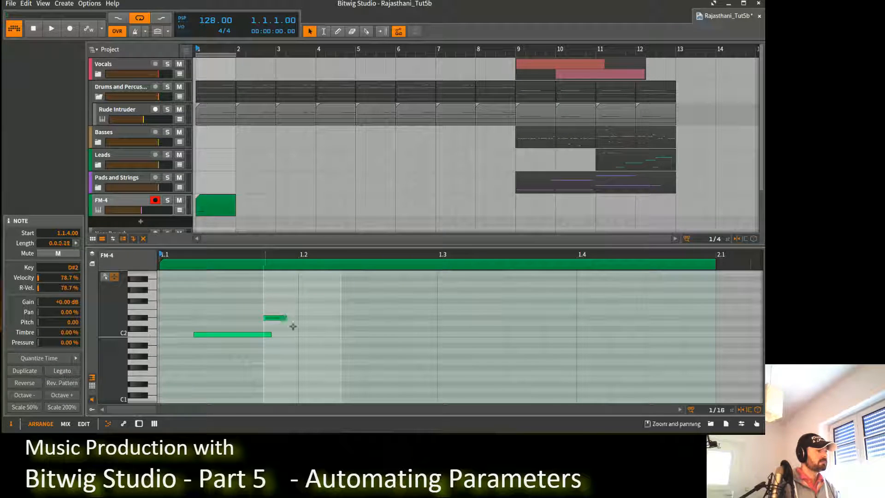
pyautogui.doubleClick(347, 339)
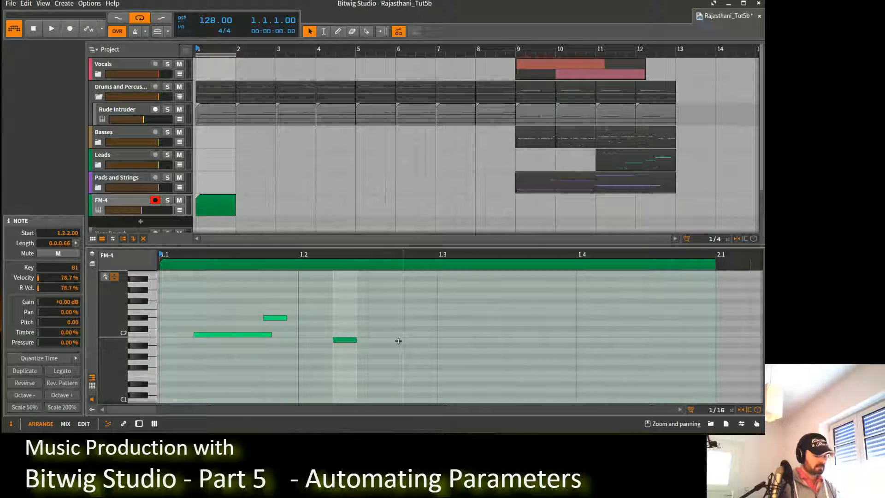
pyautogui.press('Up')
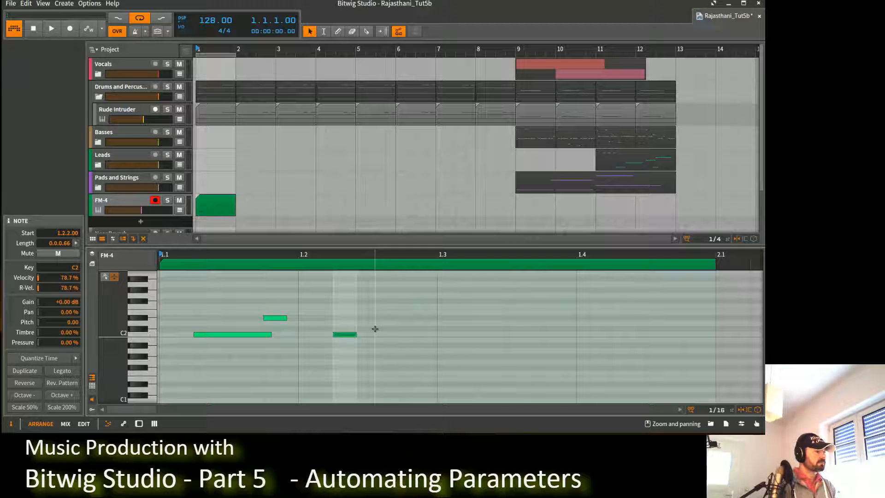
# Audition the note at 1.2.2 on neighbouring pitches above and below, and return it to C2.
pyautogui.press('Down')
pyautogui.press('Up')
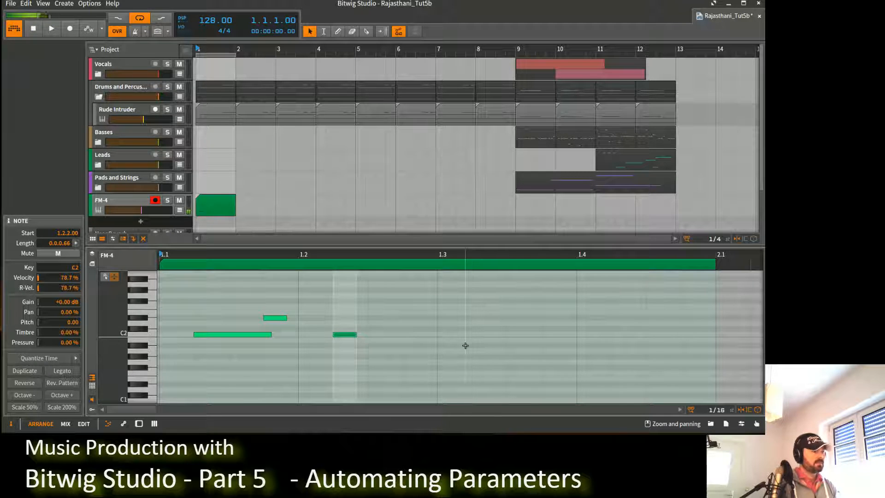
pyautogui.press('Down')
pyautogui.press('Up')
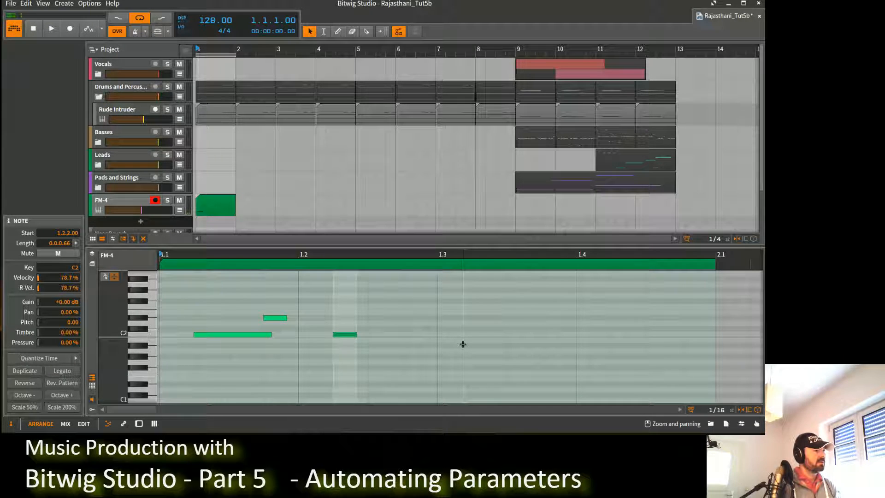
pyautogui.press('Down')
pyautogui.press('Up')
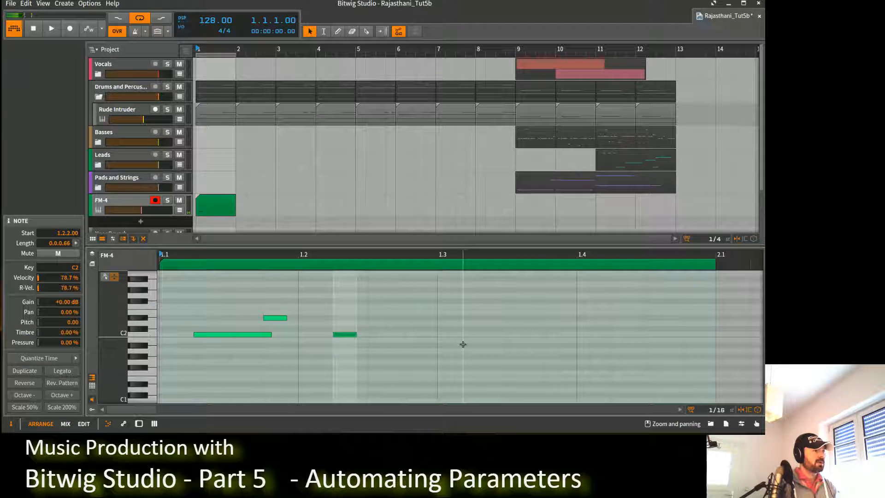
pyautogui.press('Down')
pyautogui.press('Up')
pyautogui.press('Down')
pyautogui.press('Up')
pyautogui.press('Up')
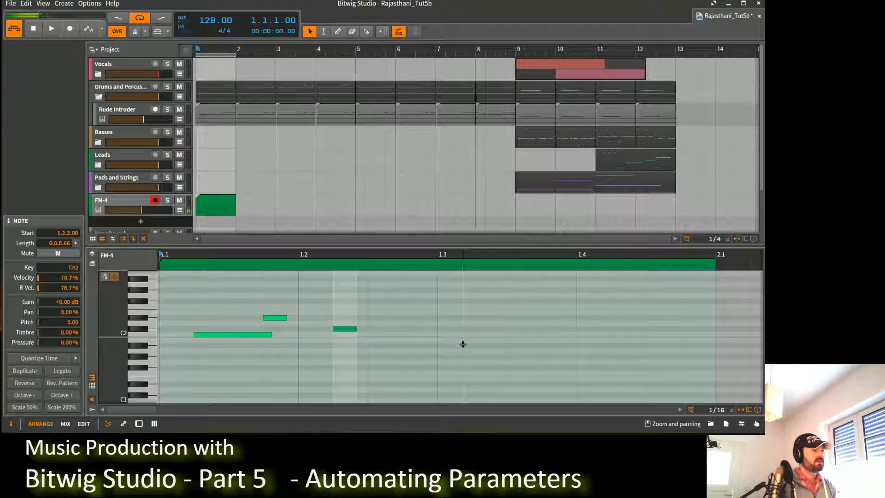
pyautogui.press('Up')
pyautogui.press('Down')
pyautogui.press('Down')
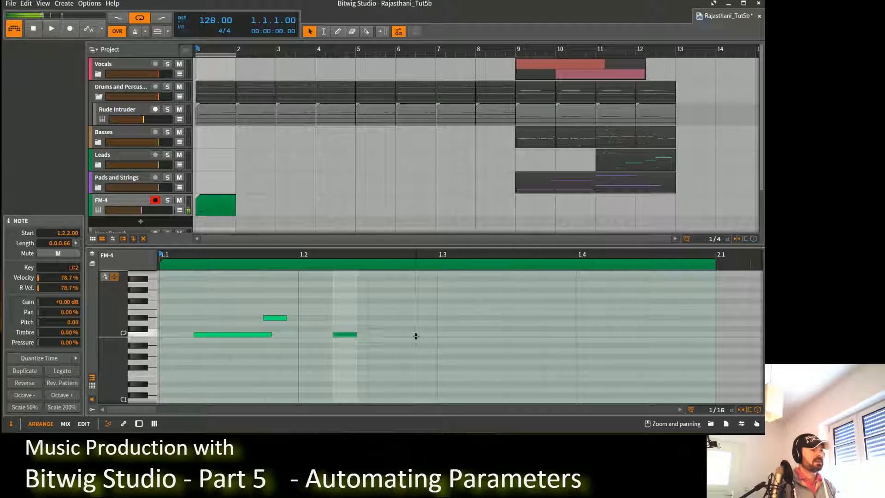
pyautogui.press('Up')
pyautogui.press('Down')
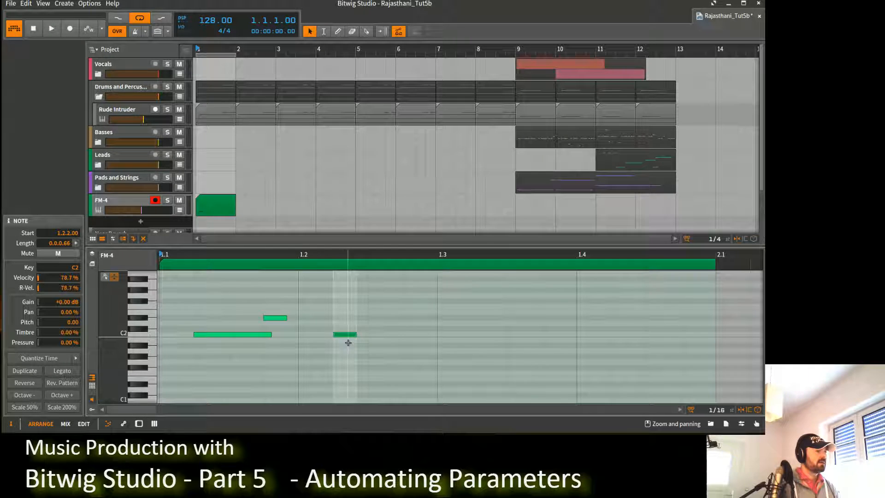
# Add a short D2 note at 1.2.3 and a D#2 note of length 0.0.2.00 at 1.2.4.
pyautogui.moveTo(346, 340); pyautogui.dragTo(422, 317)
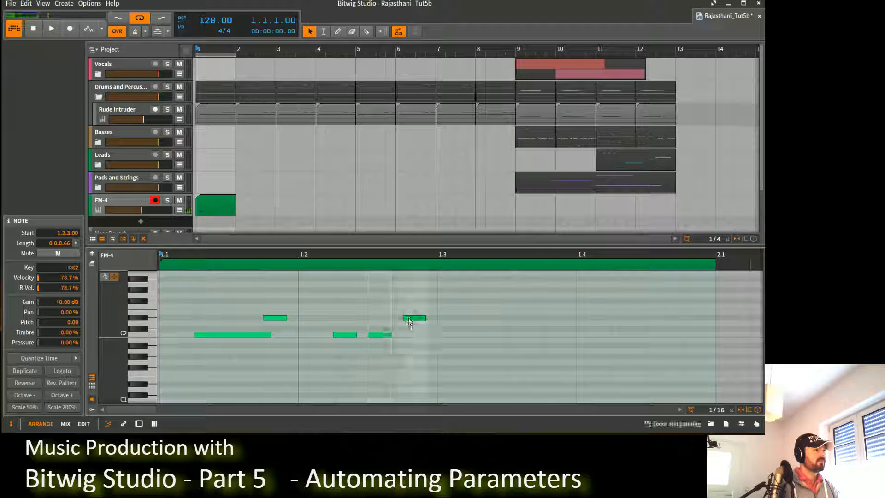
pyautogui.press('Up')
pyautogui.press('Up')
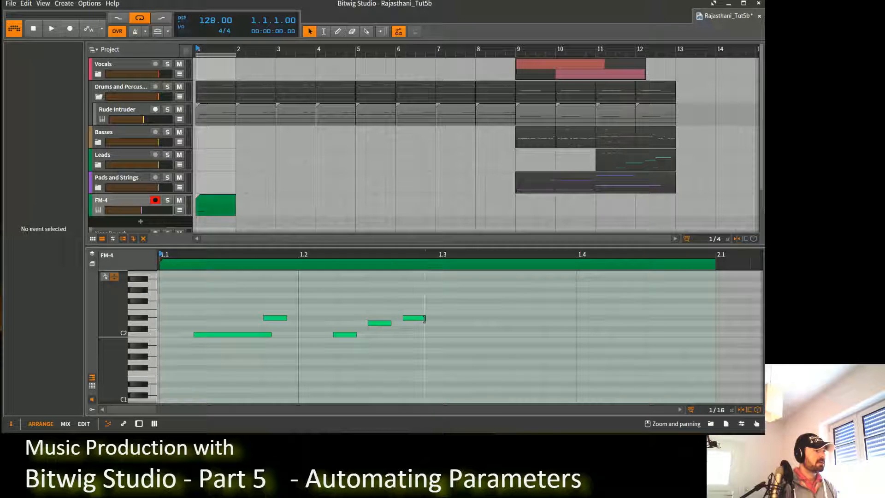
pyautogui.moveTo(424, 318); pyautogui.dragTo(469, 320)
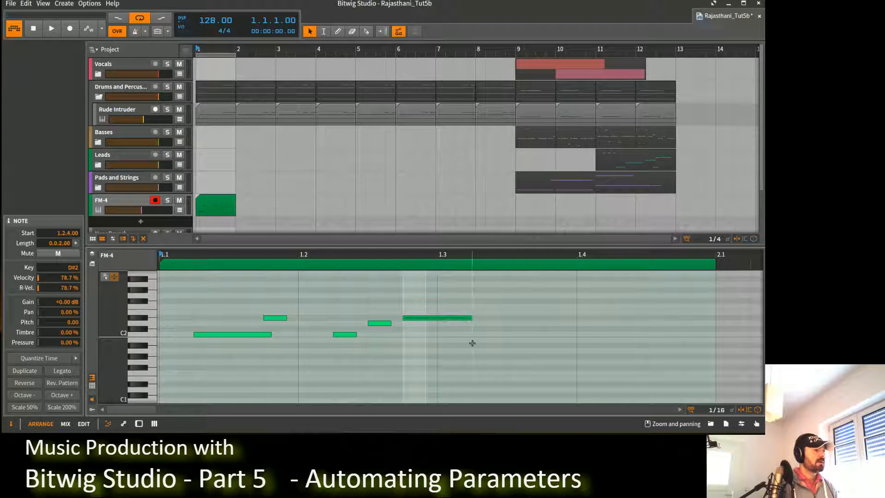
# Add C2 notes of length 0.0.0.75 at 1.3.2, 1.3.3, 1.4.1, 1.4.3 and 1.4.4, and play the bar.
pyautogui.click(472, 341)
pyautogui.doubleClick(476, 334)
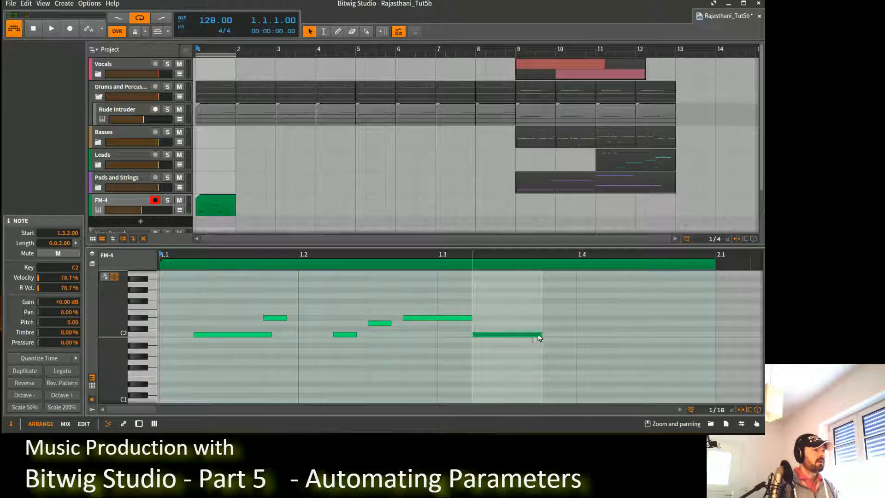
pyautogui.moveTo(541, 333); pyautogui.dragTo(693, 339)
pyautogui.press('space')
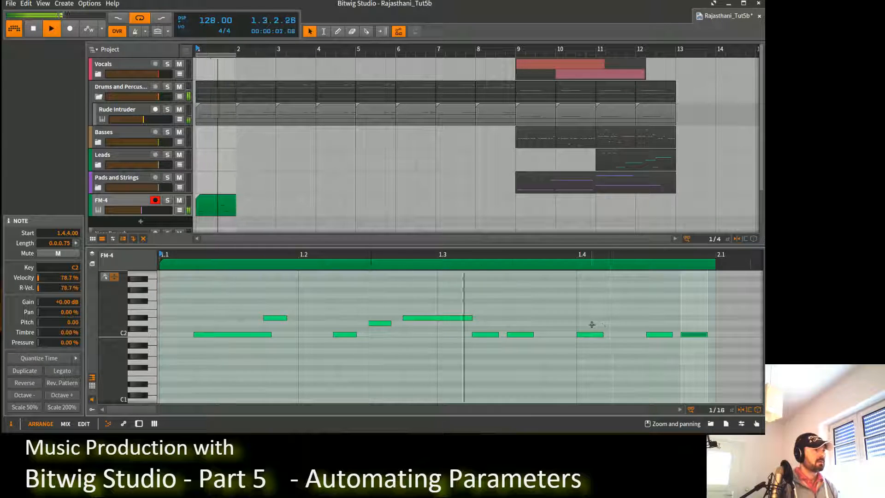
pyautogui.press('space')
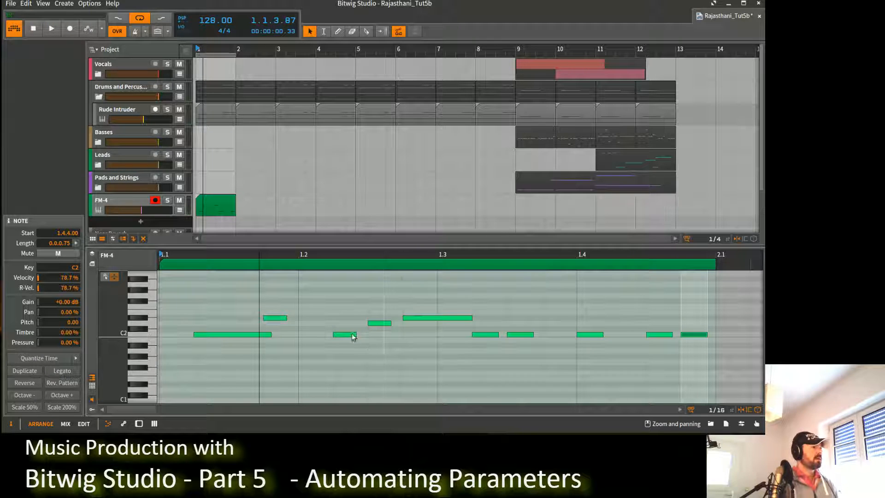
# Delete the two A#1 notes at 1.3.4 and 1.4.3 from the first Rude Intruder drum clip.
pyautogui.click(218, 118)
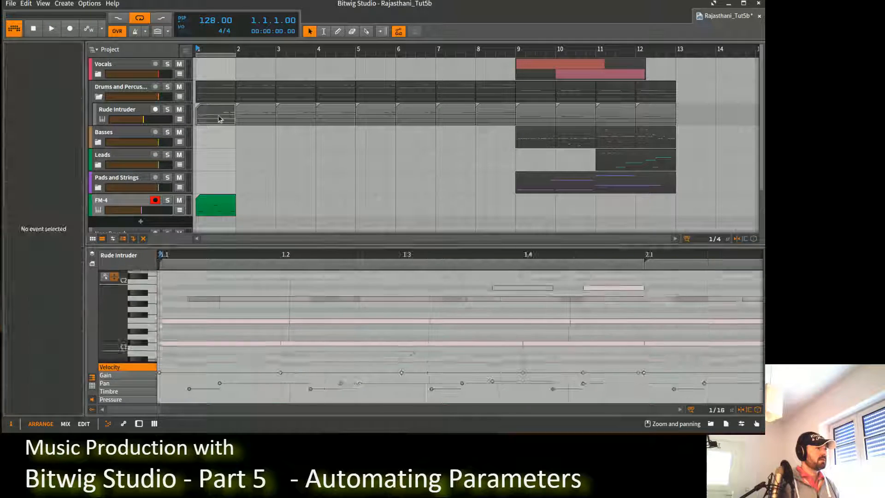
pyautogui.moveTo(619, 278); pyautogui.dragTo(515, 289)
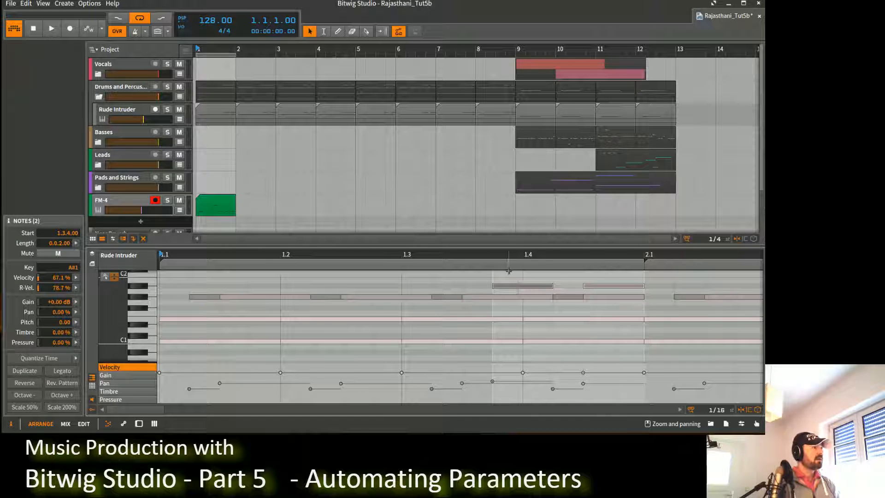
pyautogui.press('Delete')
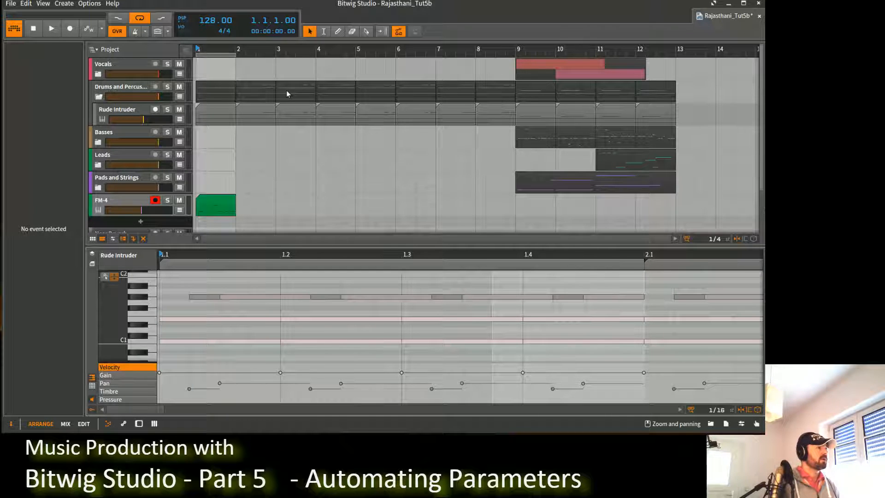
# Delete the Rude Intruder drum clips from bar 3 to bar 8.
pyautogui.moveTo(295, 71); pyautogui.dragTo(479, 92)
pyautogui.moveTo(492, 143); pyautogui.dragTo(306, 122)
pyautogui.press('Delete')
# Duplicate the drum clips of bars 1 and 2 to fill bars 3 to 8, undoing the extra copy over bars 9 and 10.
pyautogui.moveTo(256, 138); pyautogui.dragTo(209, 120)
pyautogui.hotkey('ctrl', 'd')
pyautogui.hotkey('ctrl', 'd')
pyautogui.hotkey('ctrl', 'd')
pyautogui.hotkey('ctrl', 'd')
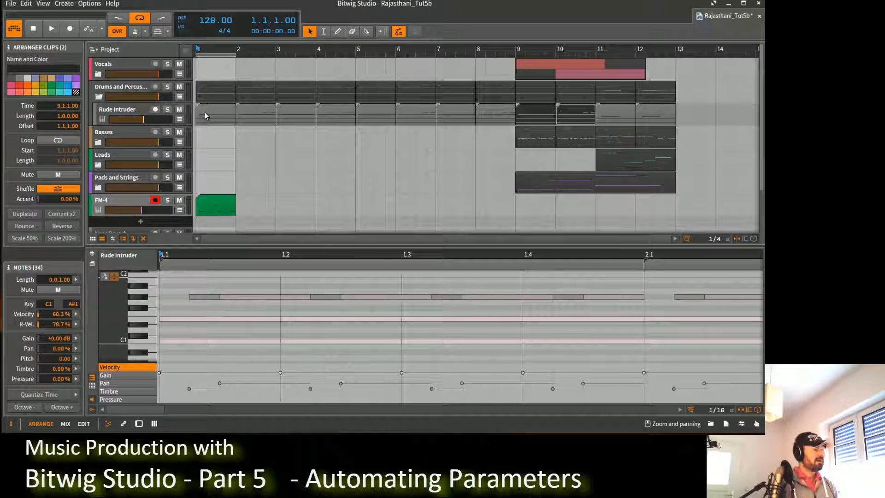
pyautogui.hotkey('ctrl', 'z')
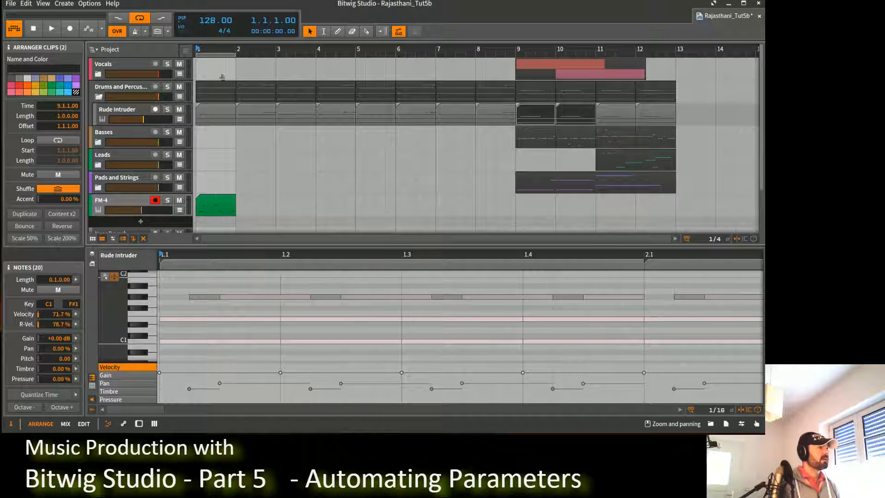
# Load the ThreeNaught3 preset into the FM-4 device, comparing it with Three Nought Four while the first bar plays.
pyautogui.press('space')
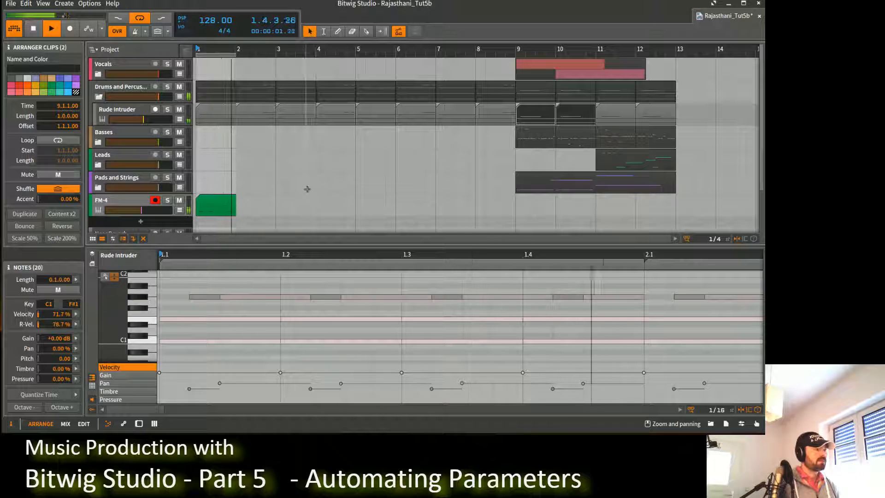
pyautogui.click(112, 201)
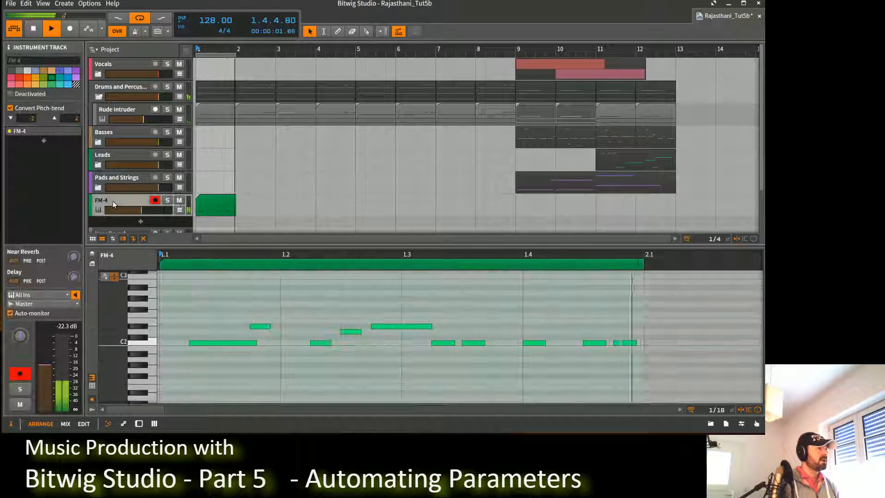
pyautogui.press('d')
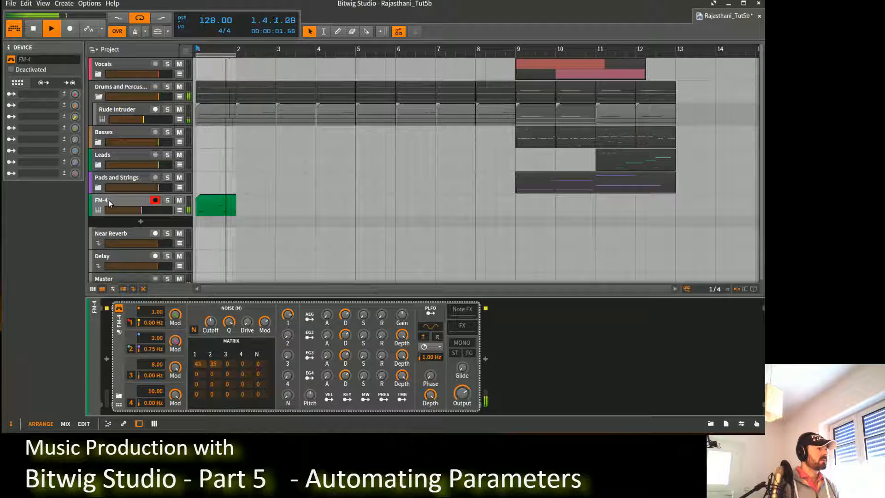
pyautogui.click(119, 396)
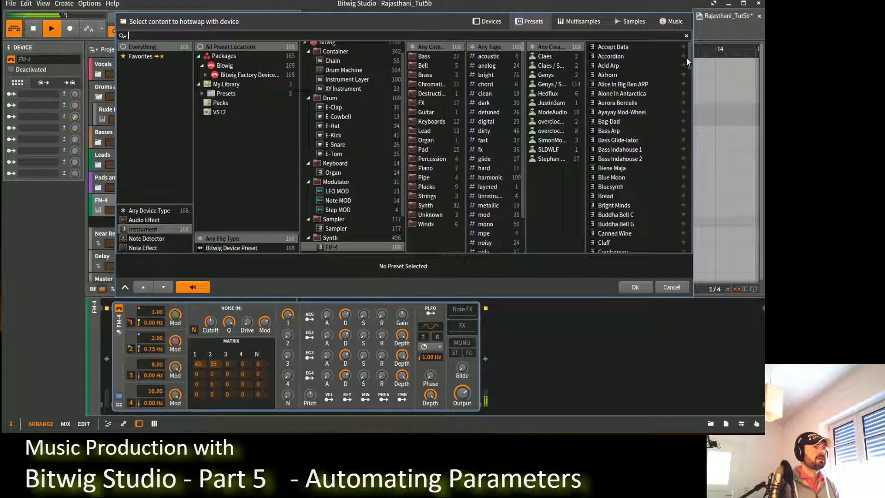
pyautogui.moveTo(689, 68); pyautogui.dragTo(688, 224)
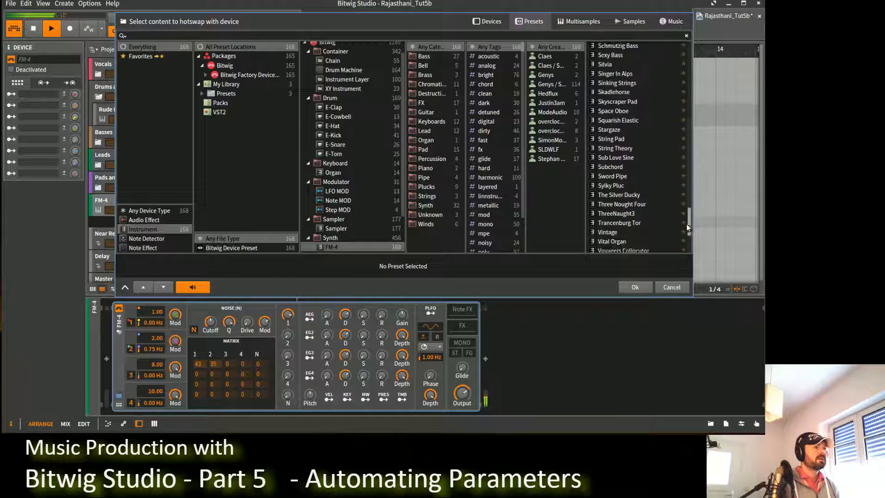
pyautogui.click(643, 206)
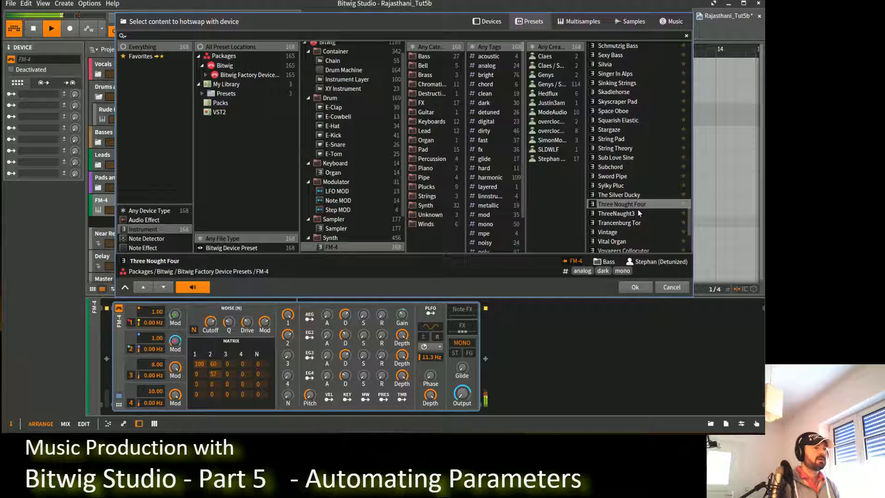
pyautogui.click(632, 213)
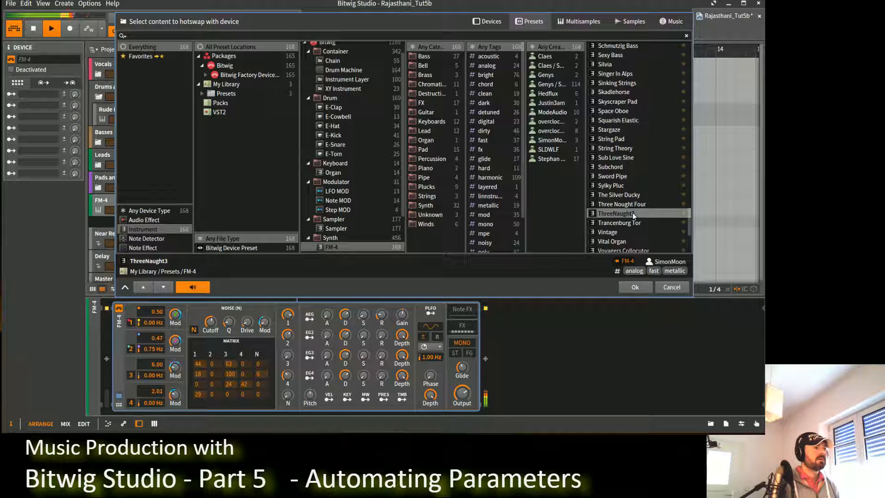
pyautogui.click(632, 204)
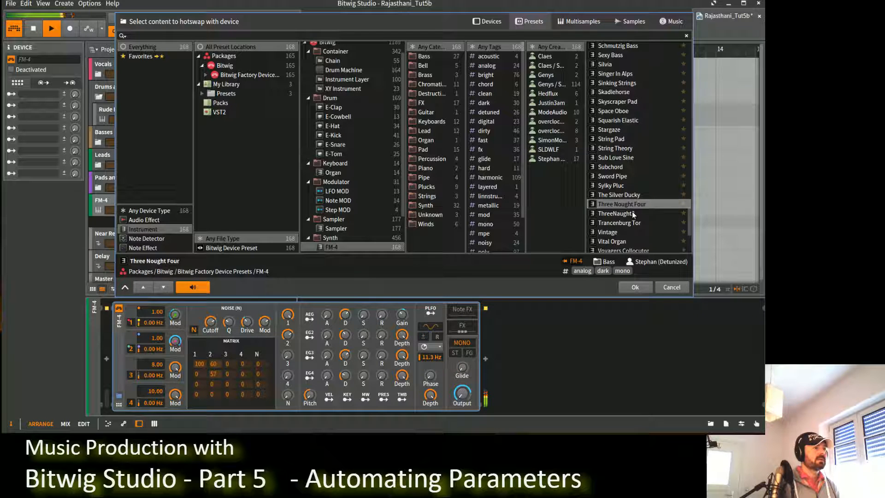
pyautogui.click(631, 212)
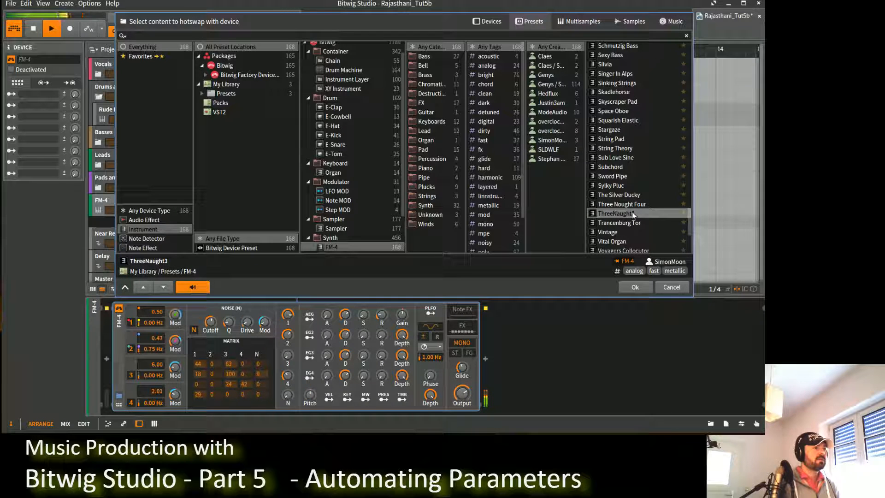
pyautogui.click(635, 287)
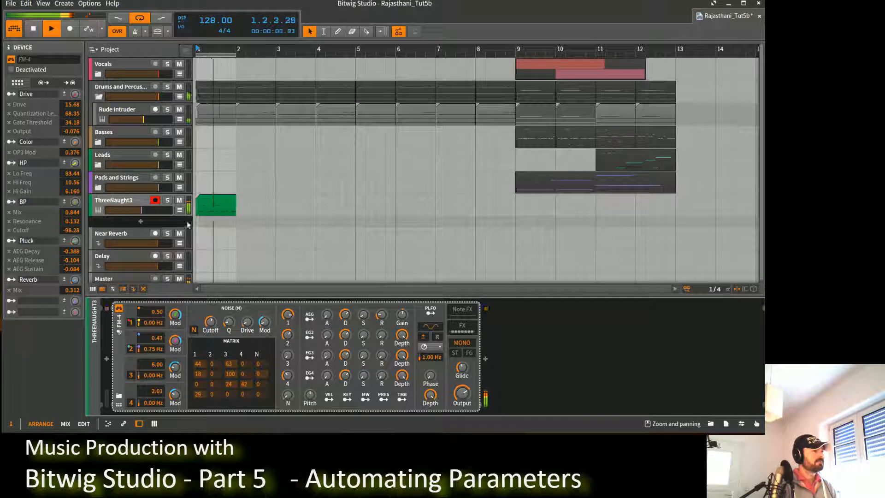
# Lower the ThreeNaught3 track's volume to slightly below -13.5 dB while listening, and stop playback.
pyautogui.moveTo(142, 214); pyautogui.dragTo(141, 214)
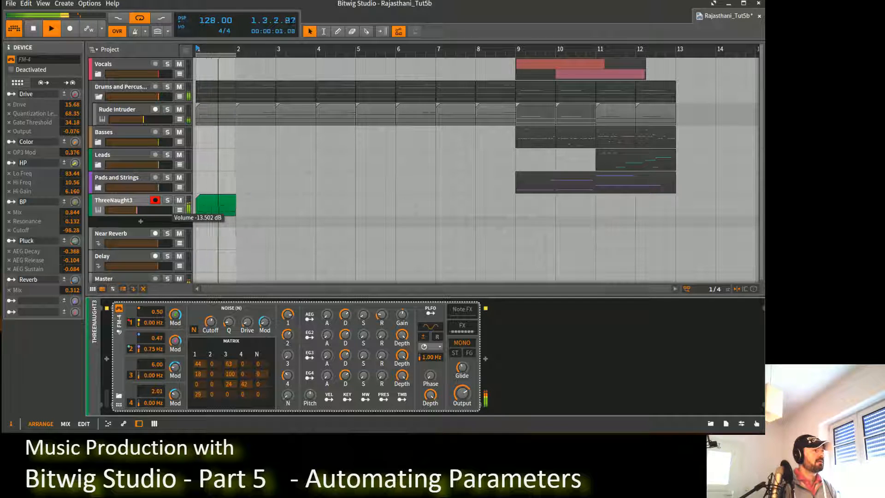
pyautogui.moveTo(136, 210); pyautogui.dragTo(135, 210)
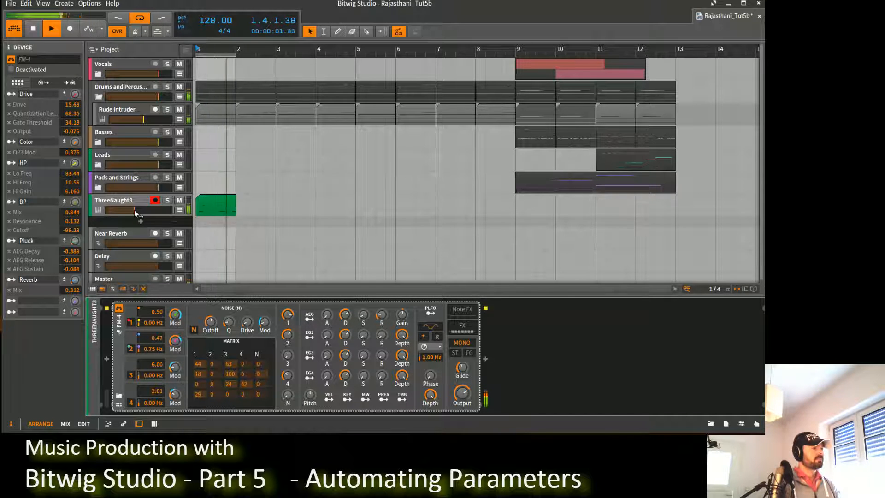
pyautogui.press('space')
pyautogui.moveTo(134, 209)
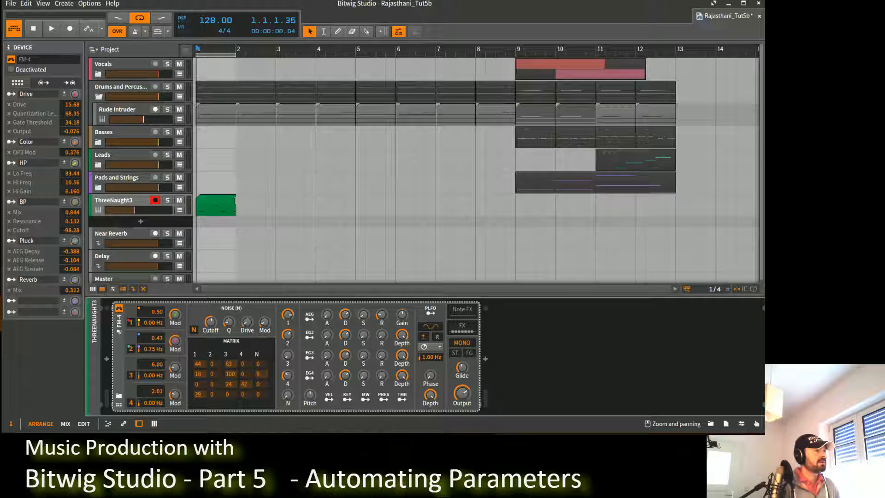
# Extend the ThreeNaught3 clip to two bars and copy its bar 1 notes into bar 2.
pyautogui.moveTo(236, 200); pyautogui.dragTo(275, 200)
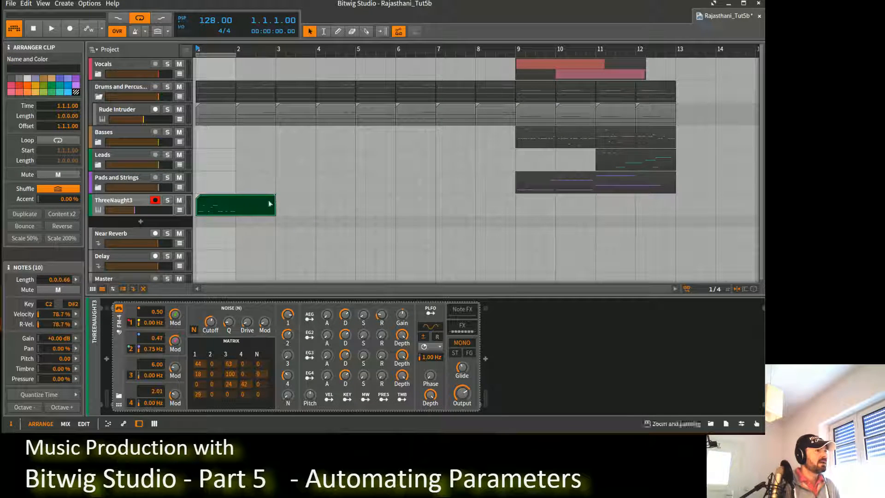
pyautogui.doubleClick(251, 205)
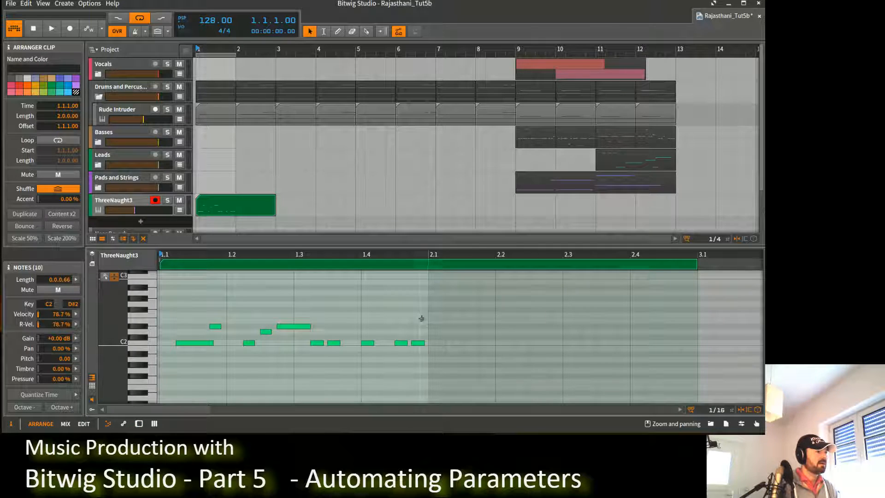
pyautogui.moveTo(424, 312); pyautogui.dragTo(450, 344)
pyautogui.click(487, 377)
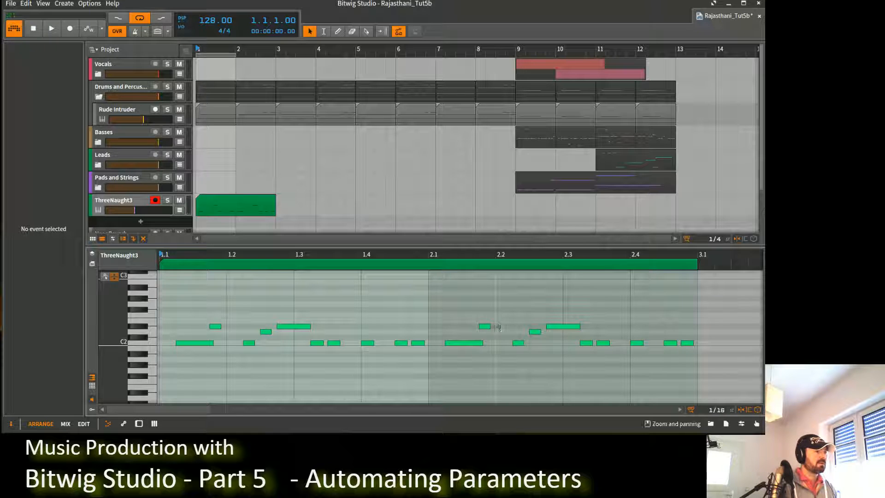
# Lengthen the note at 2.1.4 to 0.0.1.31 and the one at 2.2.2 to 0.0.1.00, and raise the 2.3.3 note to D2.
pyautogui.moveTo(489, 325); pyautogui.dragTo(499, 326)
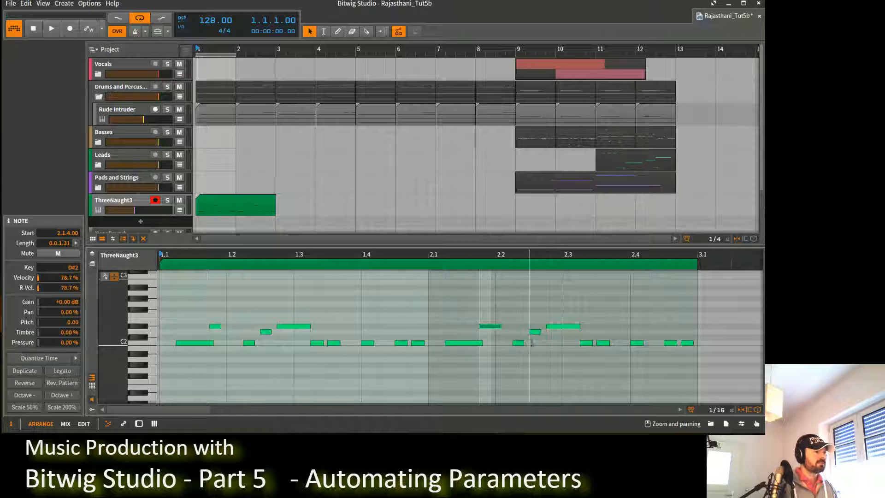
pyautogui.moveTo(524, 344); pyautogui.dragTo(528, 343)
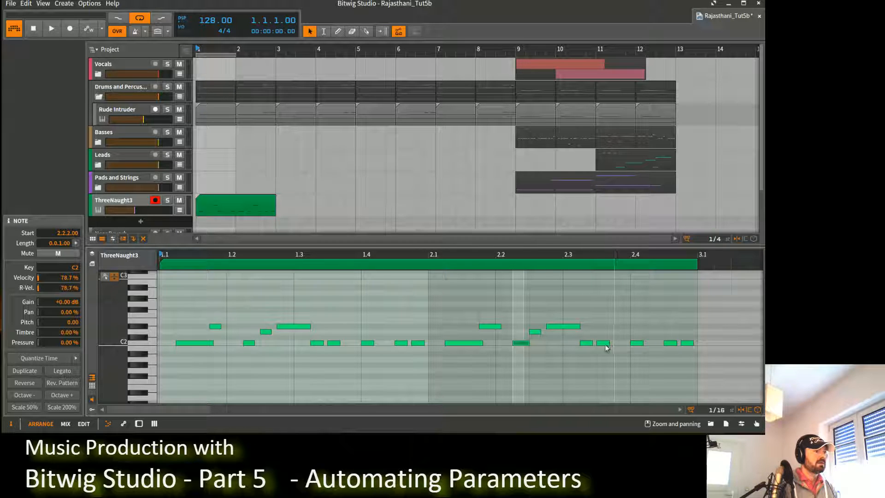
pyautogui.moveTo(605, 344); pyautogui.dragTo(604, 332)
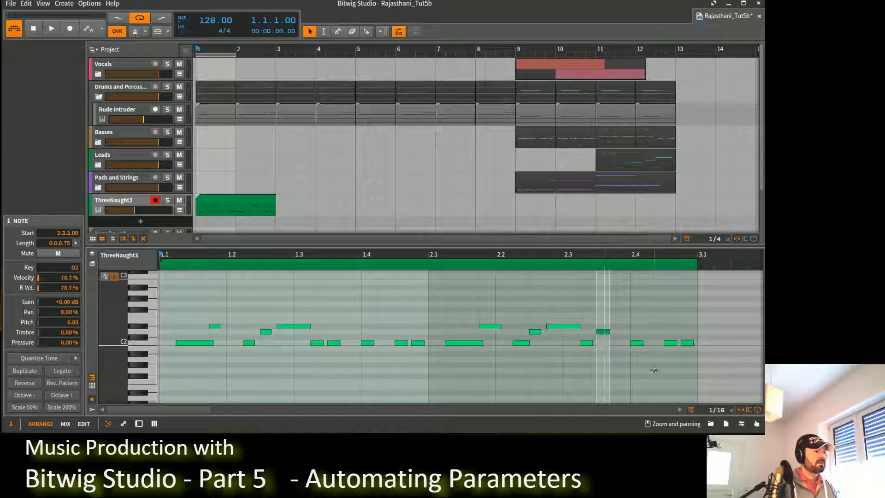
# Lower the 2.4.1 note to G1 and extend it to 2.4.3, and raise the 2.4.3 note to D#2 with length 0.0.1.23.
pyautogui.doubleClick(635, 344)
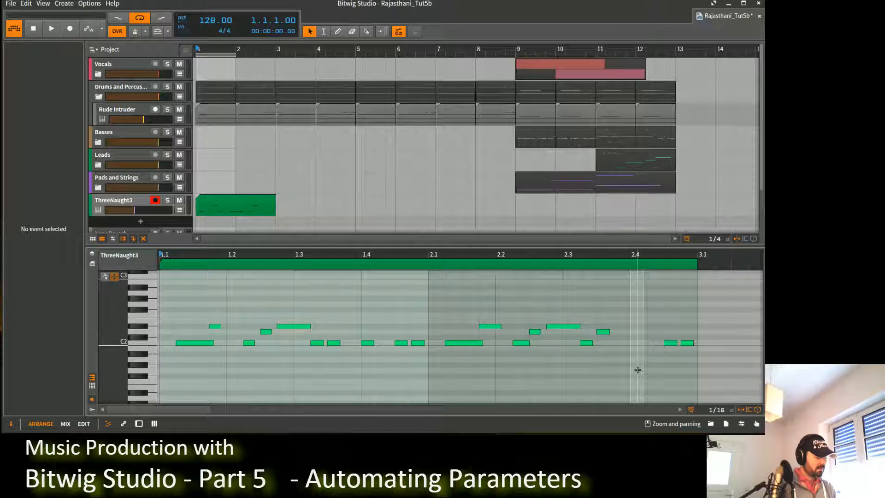
pyautogui.hotkey('ctrl', 'z')
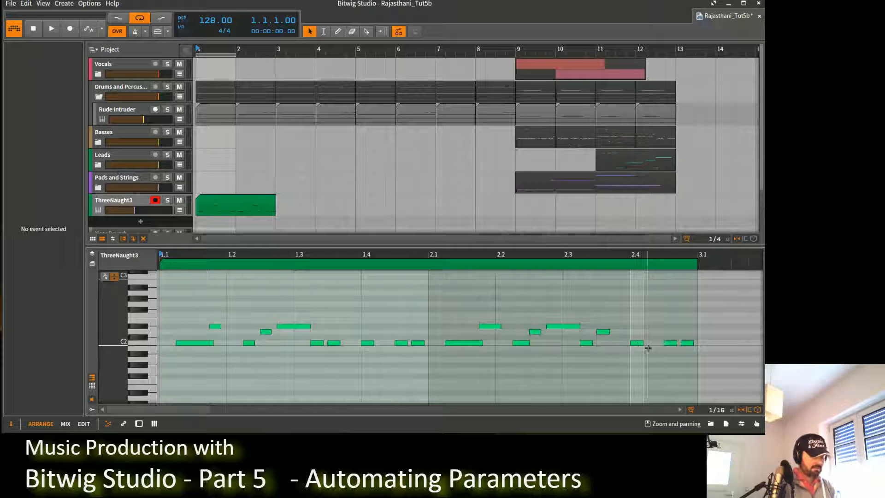
pyautogui.moveTo(637, 343); pyautogui.dragTo(647, 370)
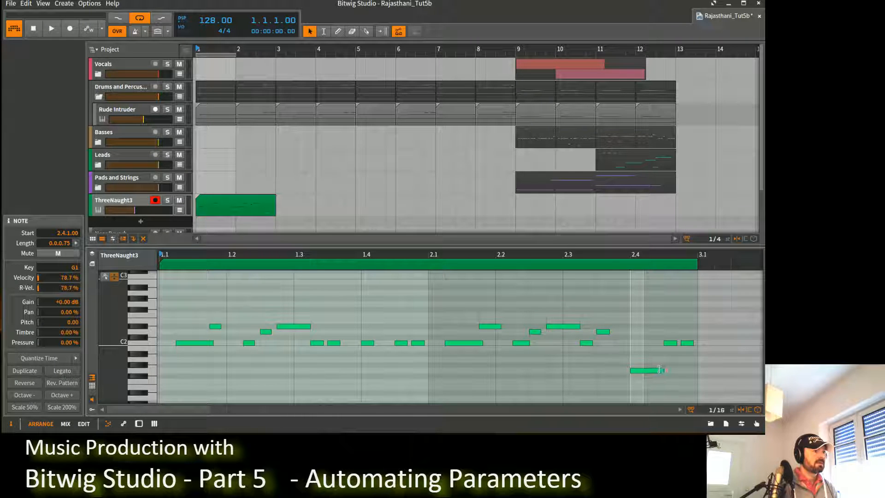
pyautogui.moveTo(659, 369); pyautogui.dragTo(676, 327)
pyautogui.click(680, 327)
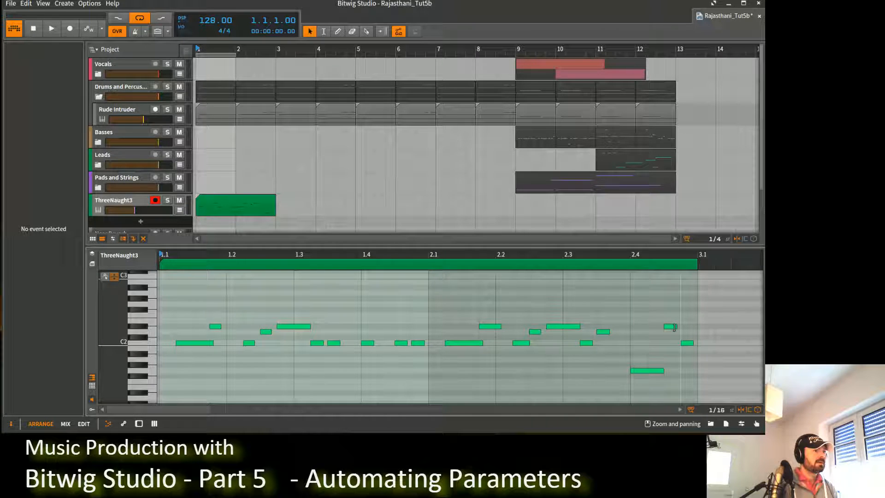
pyautogui.moveTo(678, 327); pyautogui.dragTo(685, 327)
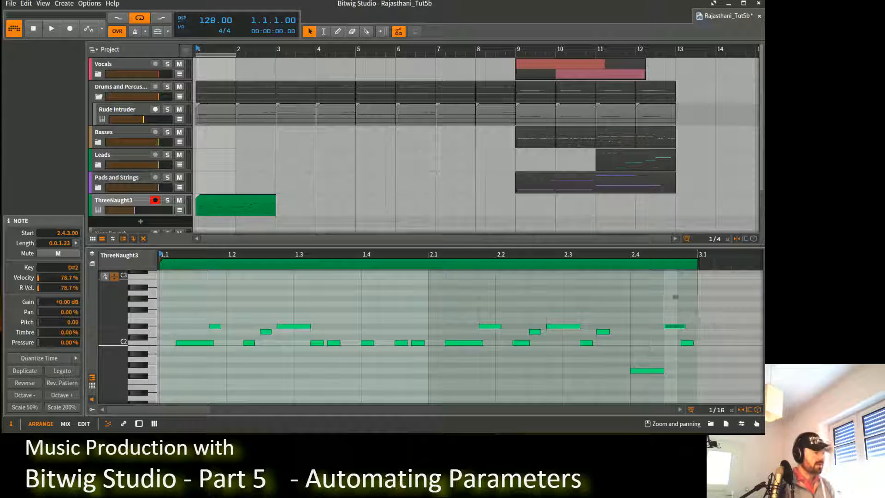
# Extend the loop region from bar 1 to a length of eight bars and play the bass line.
pyautogui.press('space')
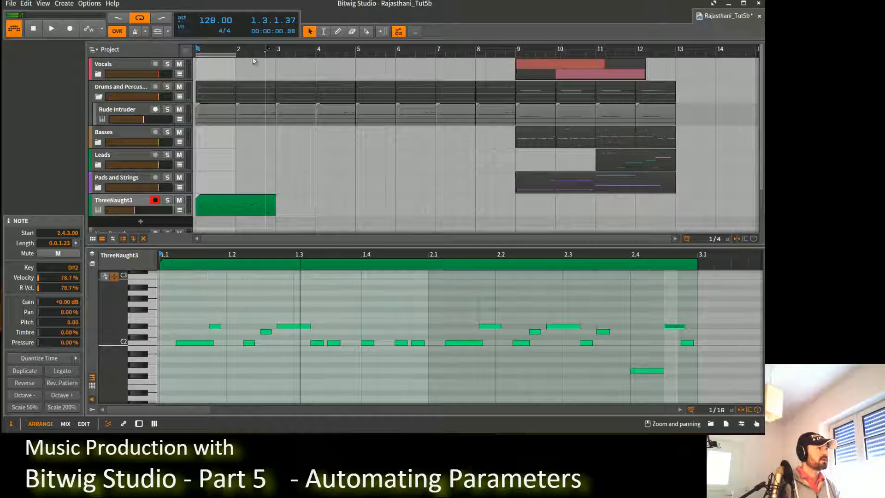
pyautogui.moveTo(236, 54); pyautogui.dragTo(506, 62)
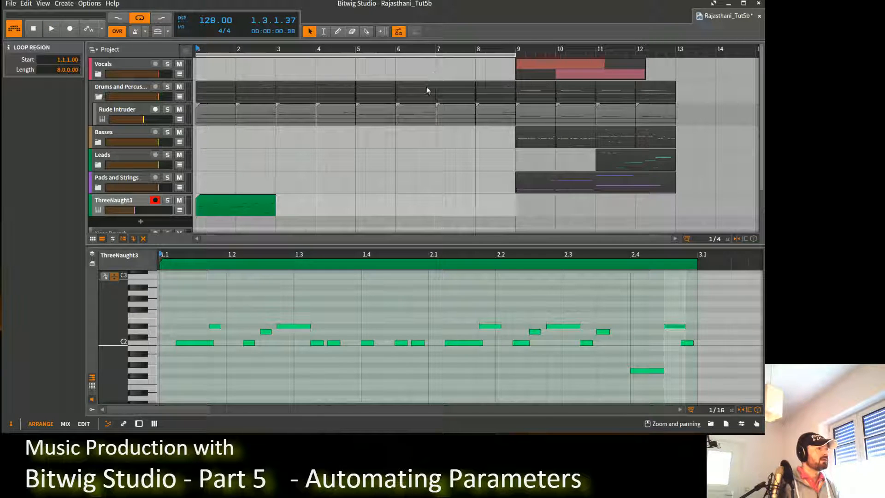
pyautogui.press('space')
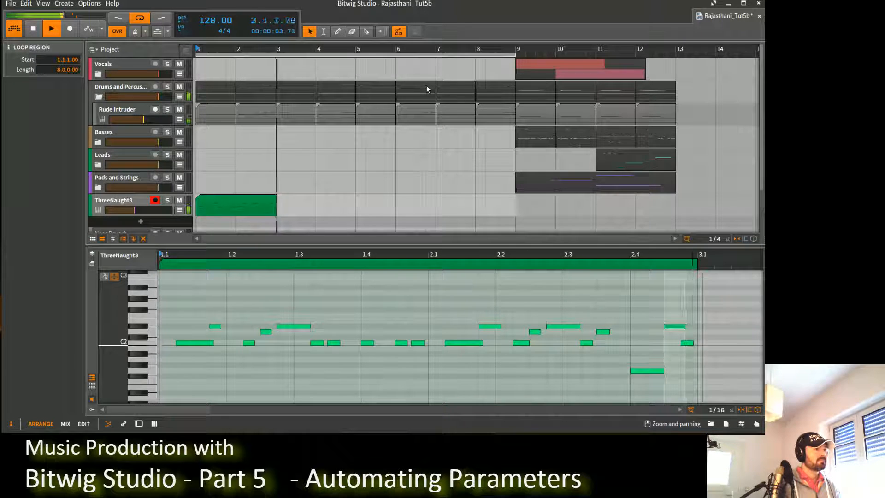
pyautogui.press('space')
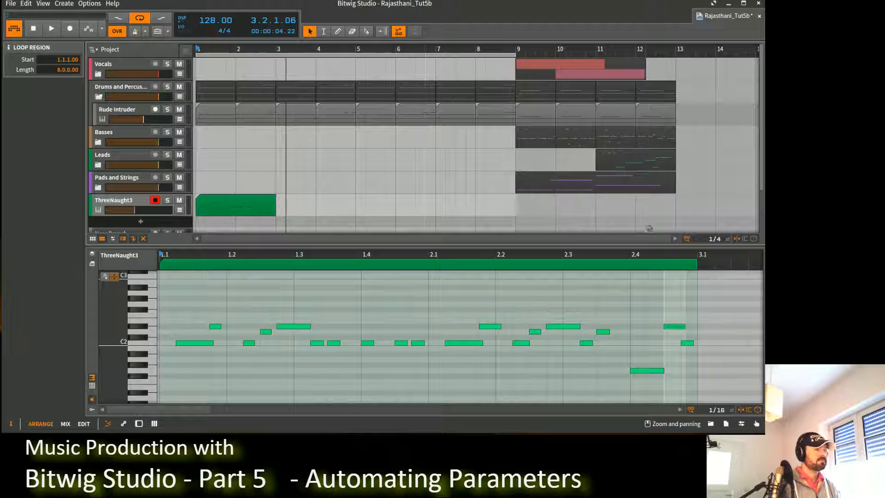
# Duplicate the two-bar ThreeNaught3 clip into bars 3 and 4.
pyautogui.click(247, 211)
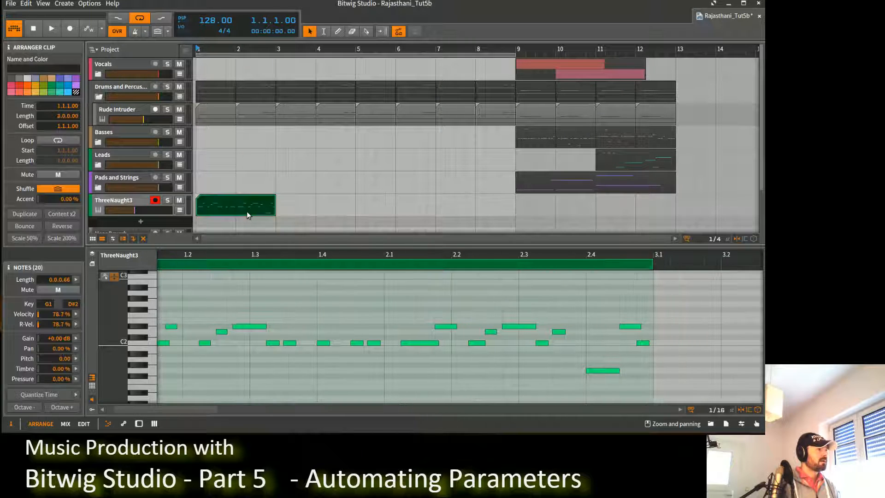
pyautogui.hotkey('ctrl', 'd')
# Change the 2.4.3 note in the first ThreeNaught3 clip to C2 with length 0.0.0.77, and play both clips.
pyautogui.click(245, 212)
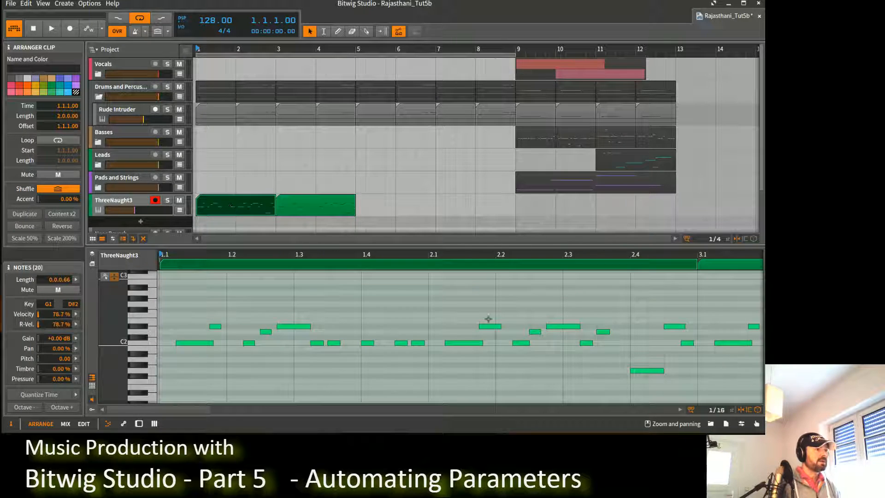
pyautogui.click(682, 326)
pyautogui.moveTo(681, 326); pyautogui.dragTo(672, 344)
pyautogui.press('space')
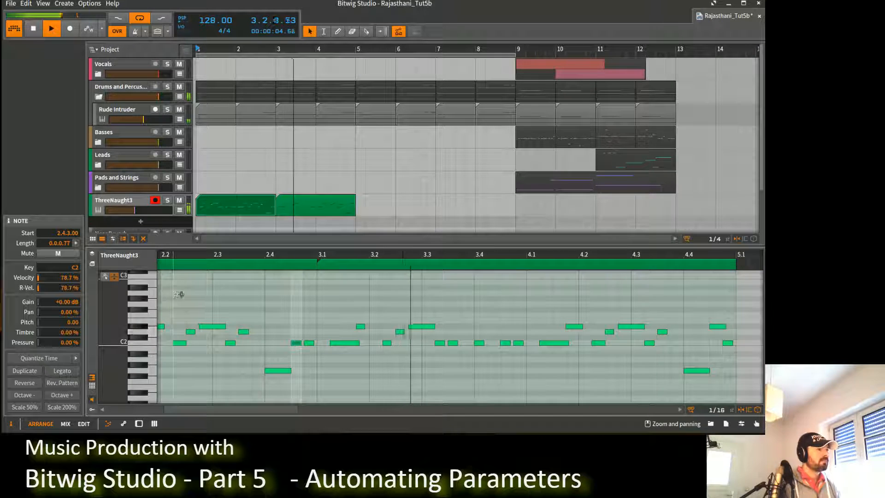
pyautogui.moveTo(308, 255); pyautogui.dragTo(352, 255)
pyautogui.press('space')
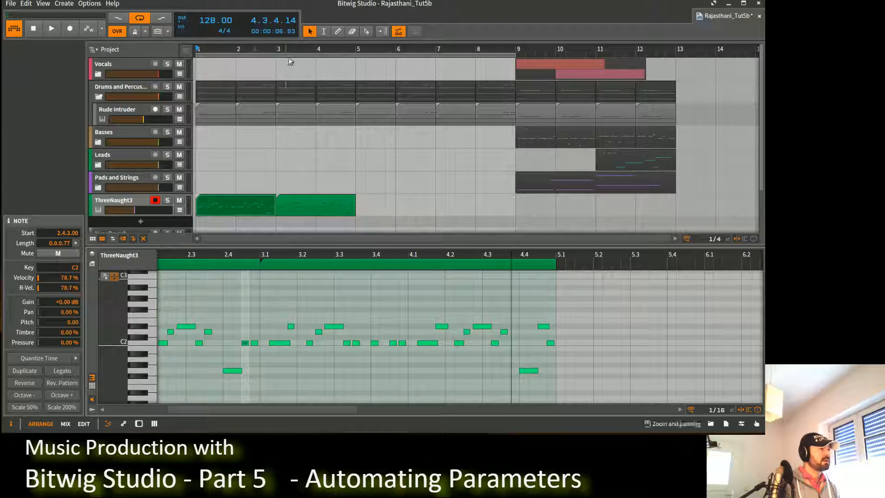
# Move the first note of the second ThreeNaught3 clip to the clip's start, shorten it to 0.0.1.82, and play from bar 2.
pyautogui.click(277, 48)
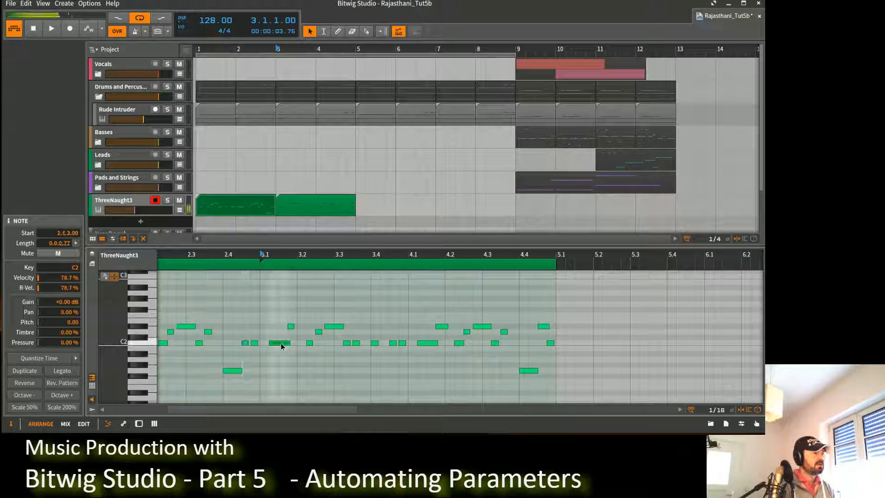
pyautogui.moveTo(280, 346); pyautogui.dragTo(271, 347)
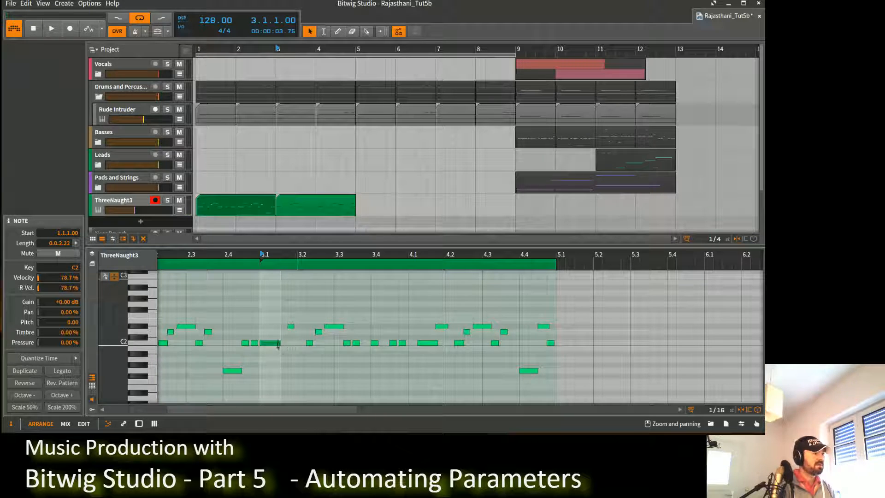
pyautogui.click(277, 344)
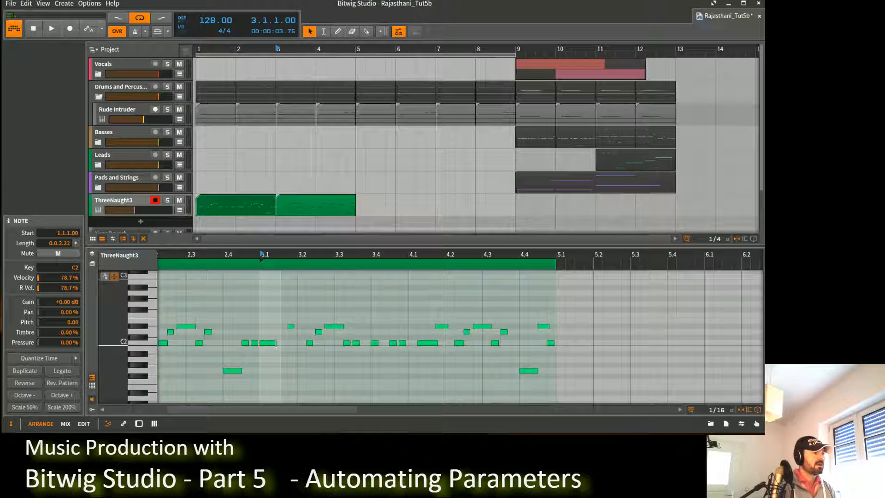
pyautogui.moveTo(276, 344); pyautogui.dragTo(278, 343)
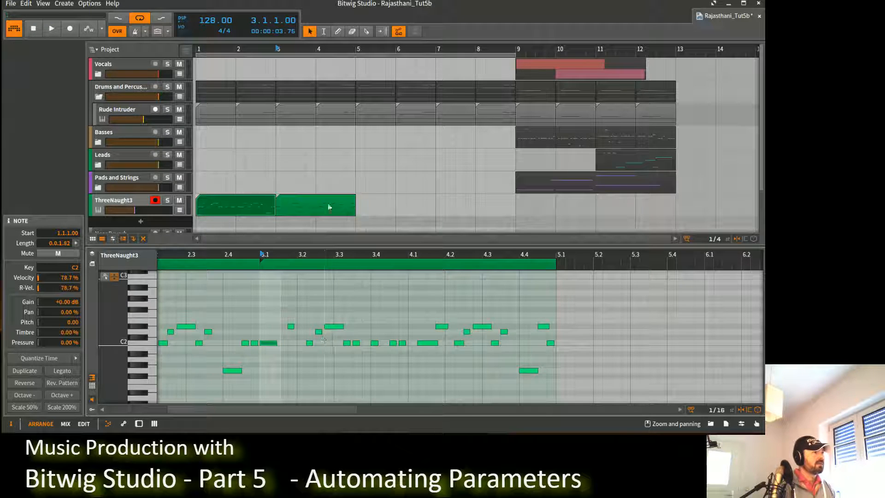
pyautogui.click(288, 348)
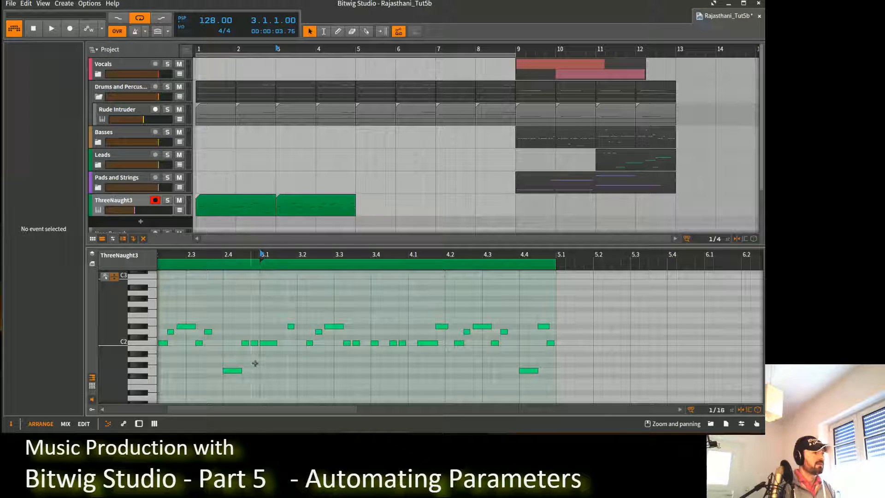
pyautogui.click(267, 344)
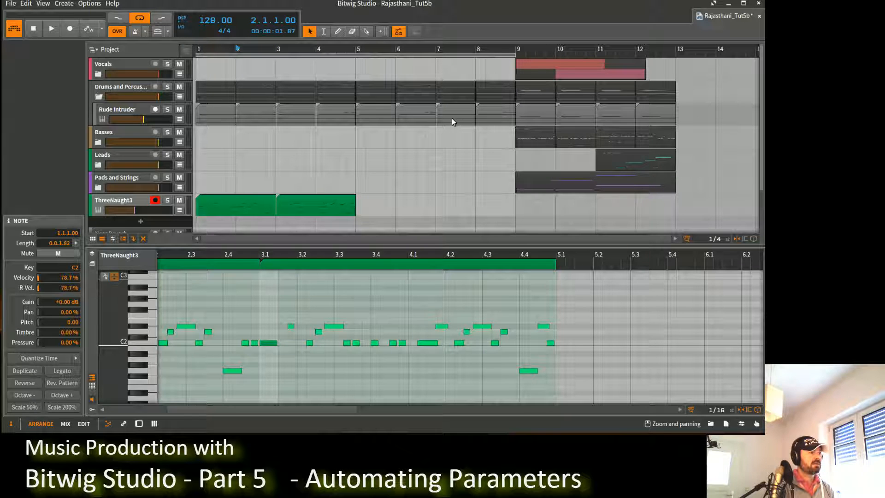
pyautogui.press('space')
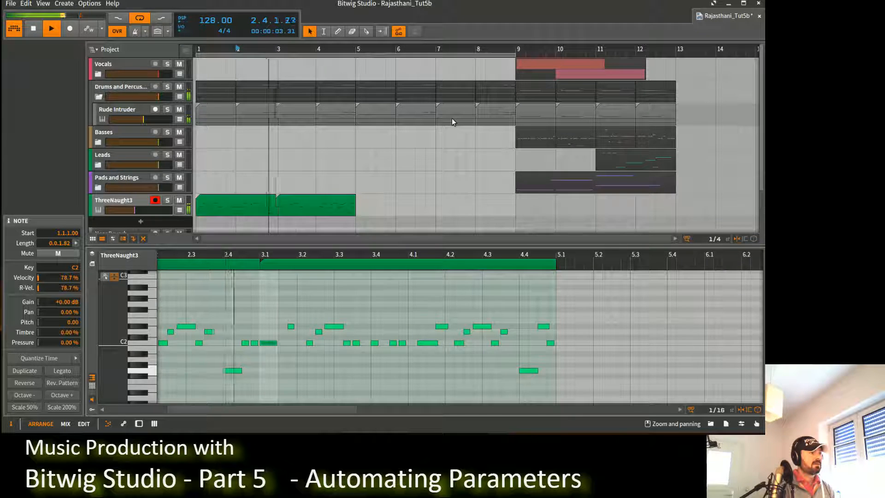
pyautogui.press('space')
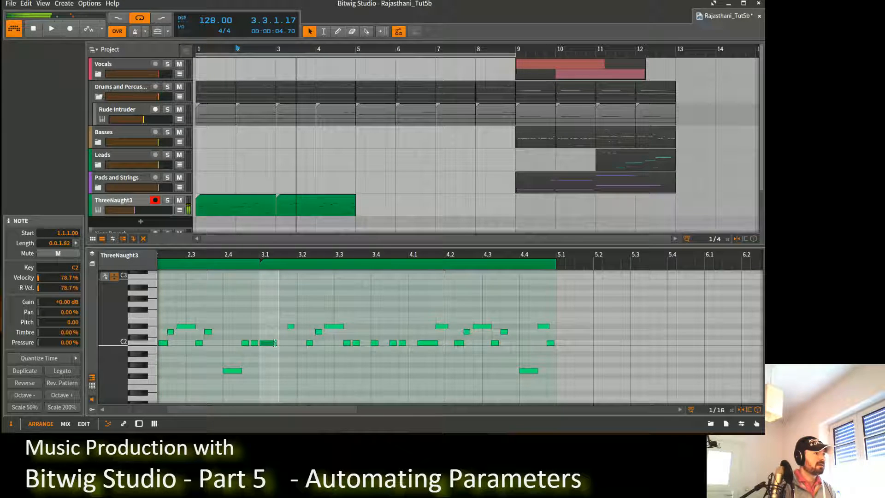
# In bar 3, shorten the opening C2 note, add a C2 note after it, and extend the 1.1.4 D#2 note to 0.0.1.40.
pyautogui.moveTo(275, 342); pyautogui.dragTo(300, 328)
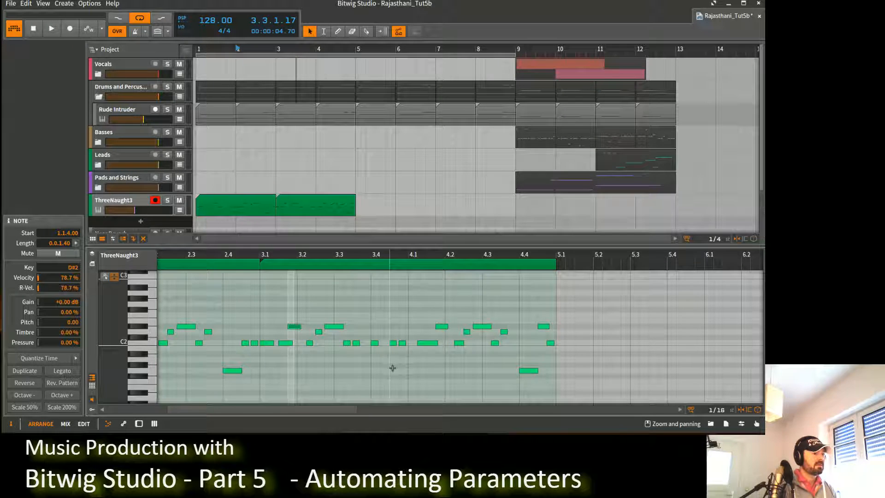
pyautogui.moveTo(353, 337); pyautogui.dragTo(443, 359)
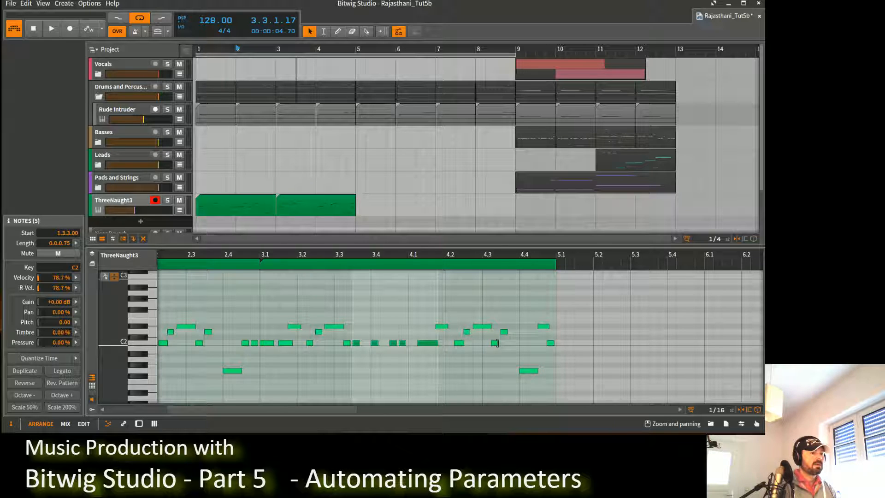
# In the second clip, move the 2.3.3 D2 note to 2.3.4, raise the 2.4.1 note to G2, and set the 2.4.3 note to C2, length 0.0.0.71.
pyautogui.moveTo(504, 335); pyautogui.dragTo(513, 335)
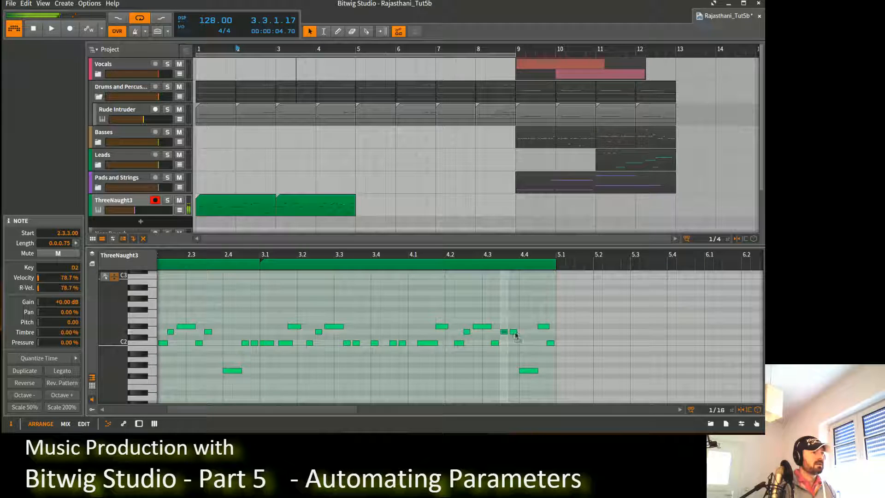
pyautogui.click(529, 374)
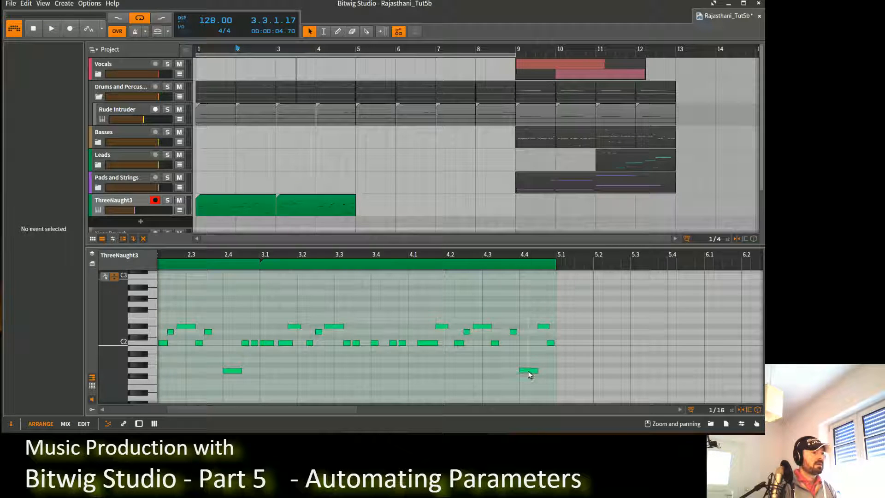
pyautogui.moveTo(528, 371); pyautogui.dragTo(540, 344)
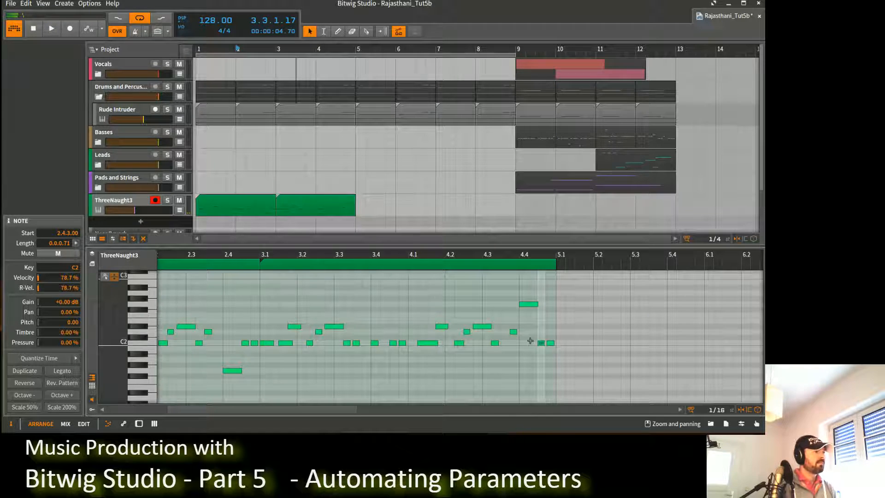
# Play the edited second ThreeNaught3 clip from bar 3.
pyautogui.click(261, 255)
pyautogui.press('space')
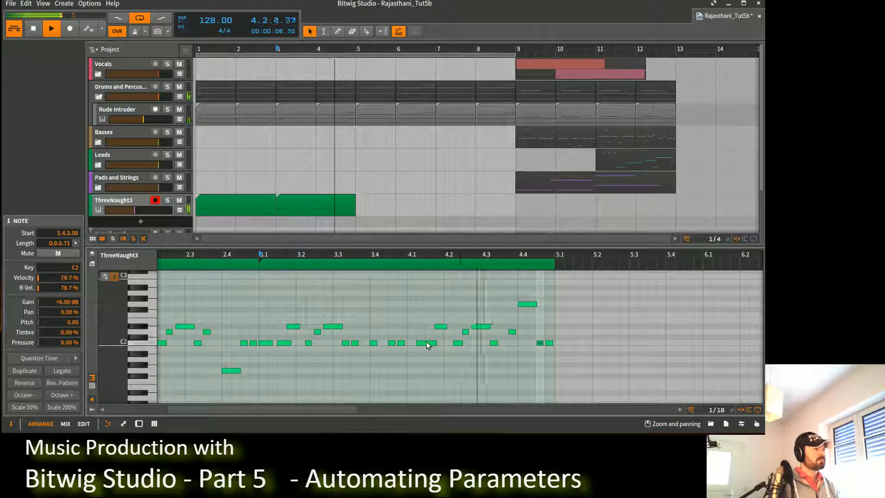
pyautogui.press('space')
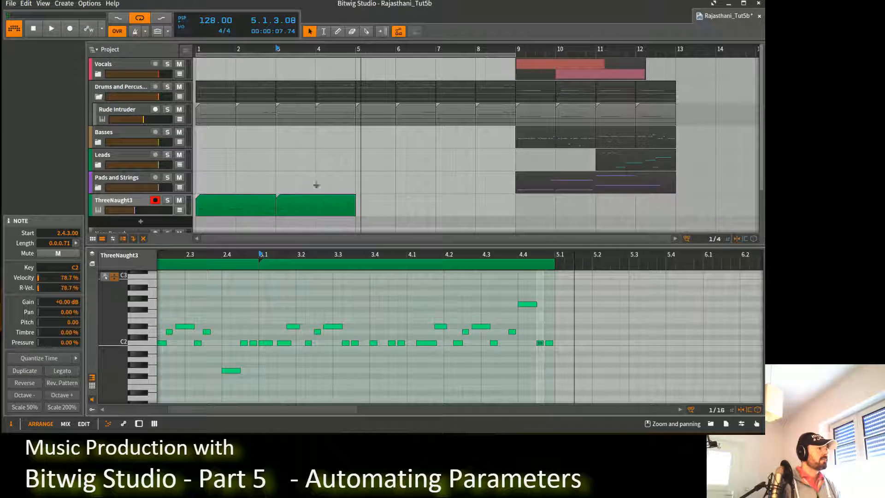
# Duplicate both two-bar ThreeNaught3 clips into bars 5 to 8.
pyautogui.moveTo(316, 180); pyautogui.dragTo(246, 212)
pyautogui.hotkey('ctrl', 'd')
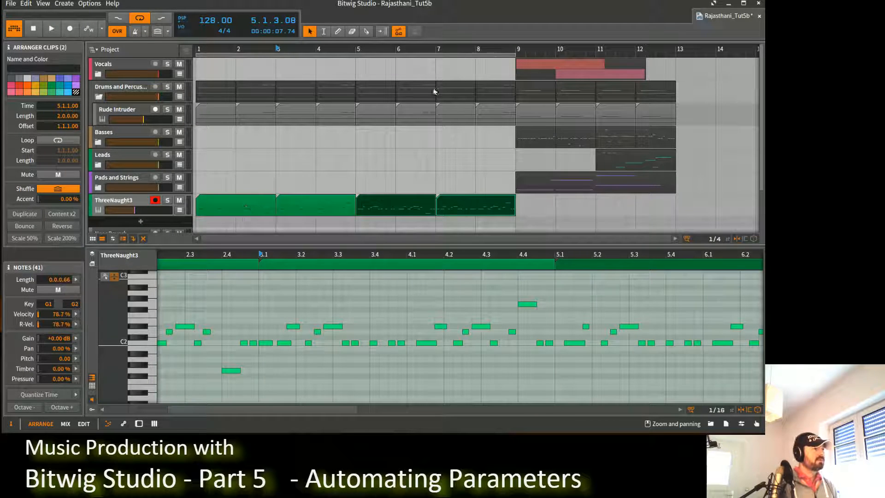
pyautogui.click(341, 218)
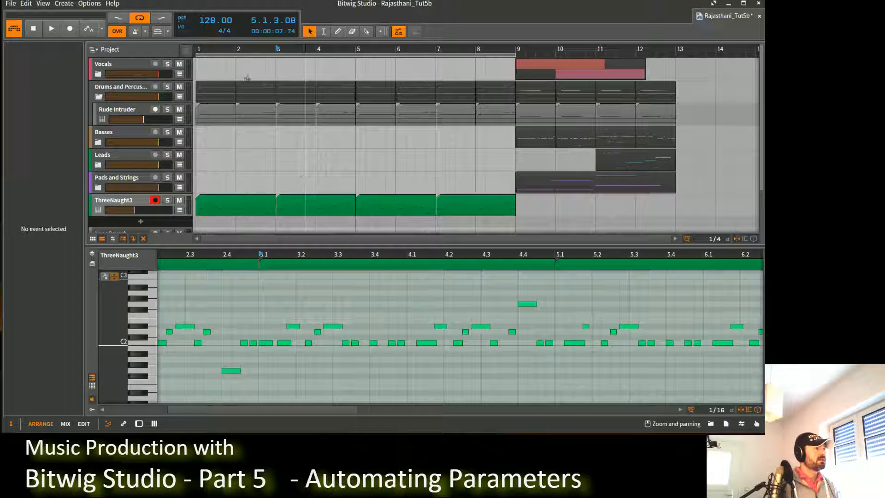
# Play the intro with the bass line from bar 1.
pyautogui.click(197, 49)
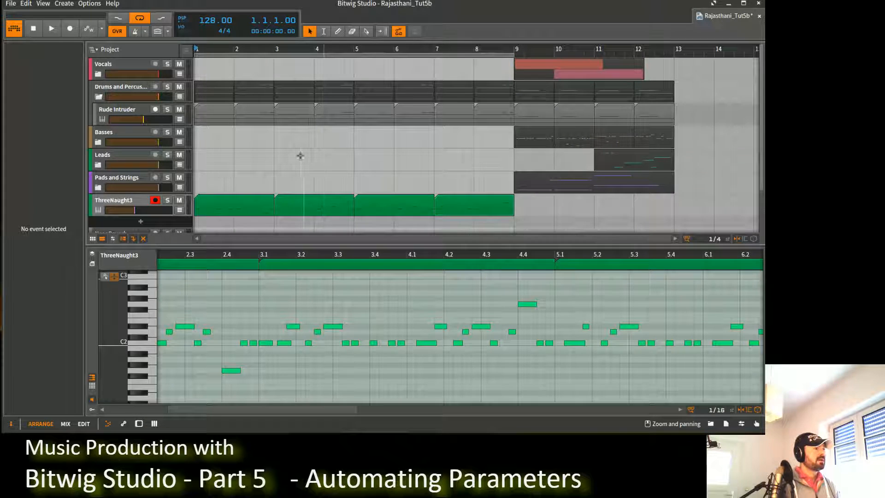
pyautogui.moveTo(306, 138); pyautogui.dragTo(317, 145)
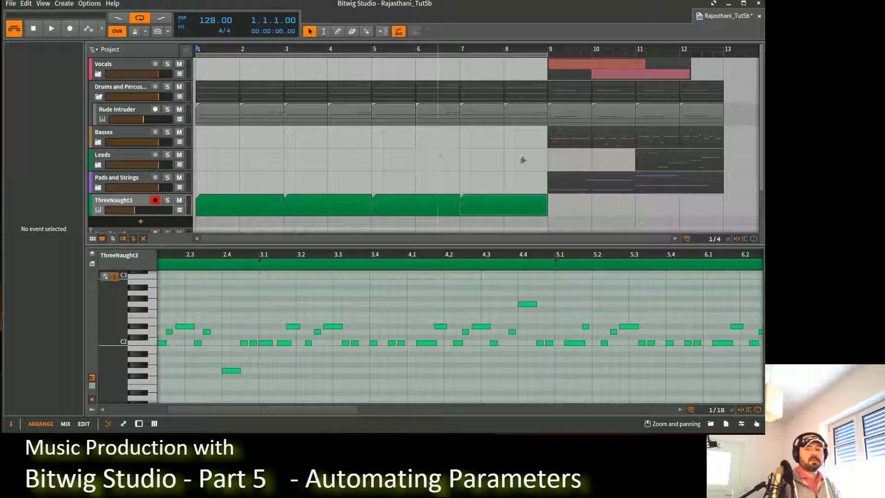
pyautogui.press('space')
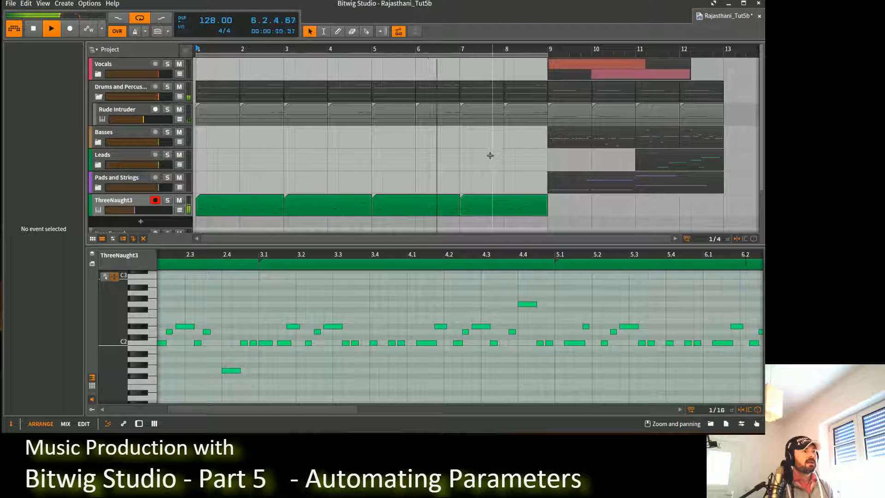
pyautogui.press('space')
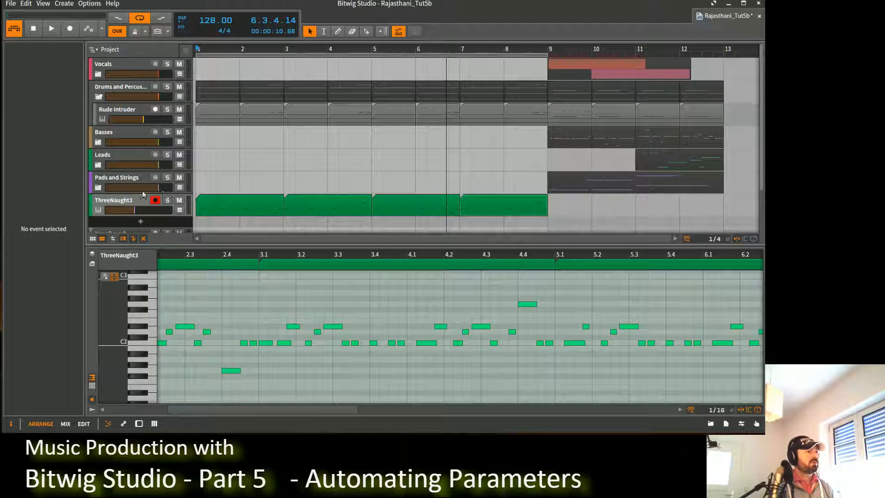
# Show the ThreeNaught3 track's automation lane and its FM-4 device.
pyautogui.click(179, 210)
pyautogui.scroll(-3, 364, 126)
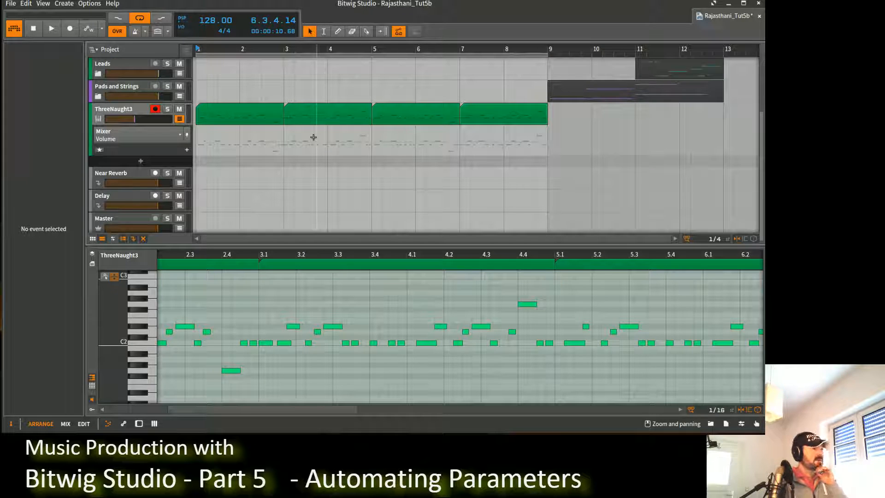
pyautogui.click(135, 110)
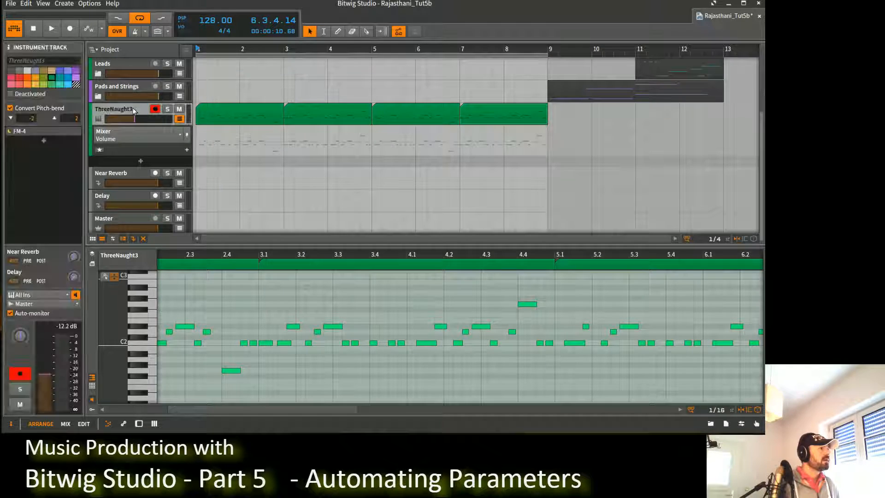
pyautogui.press('d')
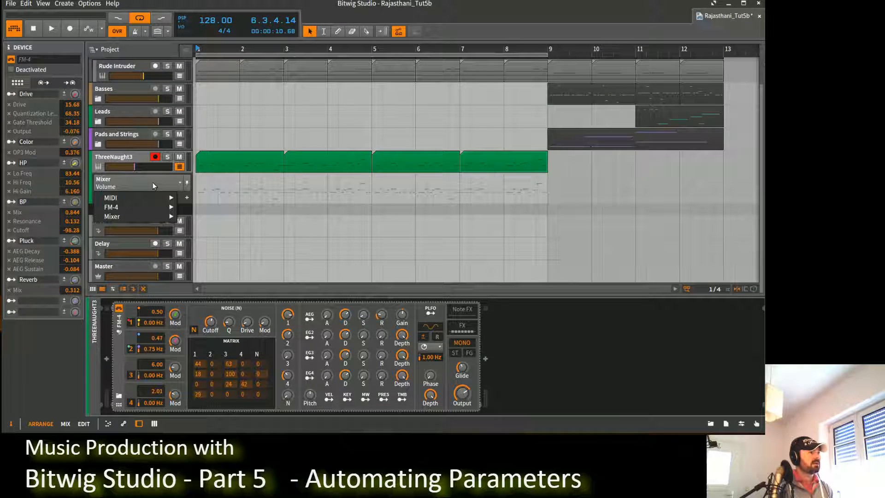
# Examine the MIDI, FM-4 and Mixer parameters available for automation on the ThreeNaught3 track.
pyautogui.click(247, 183)
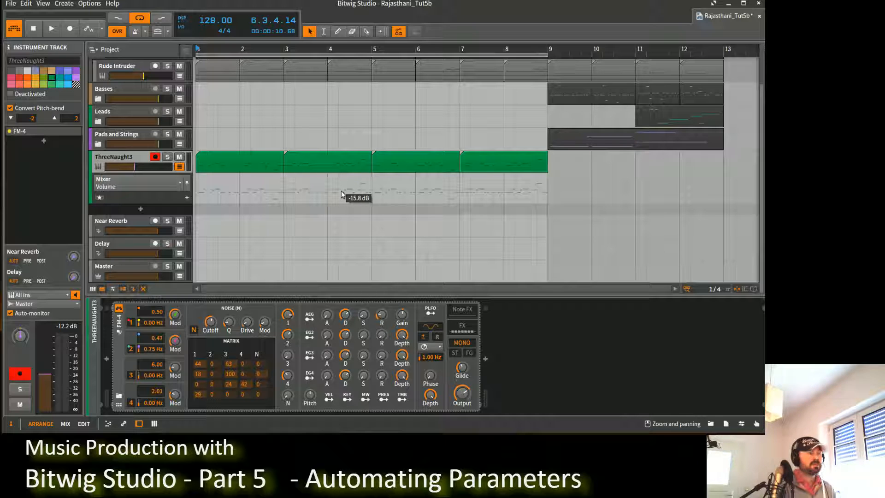
pyautogui.click(182, 185)
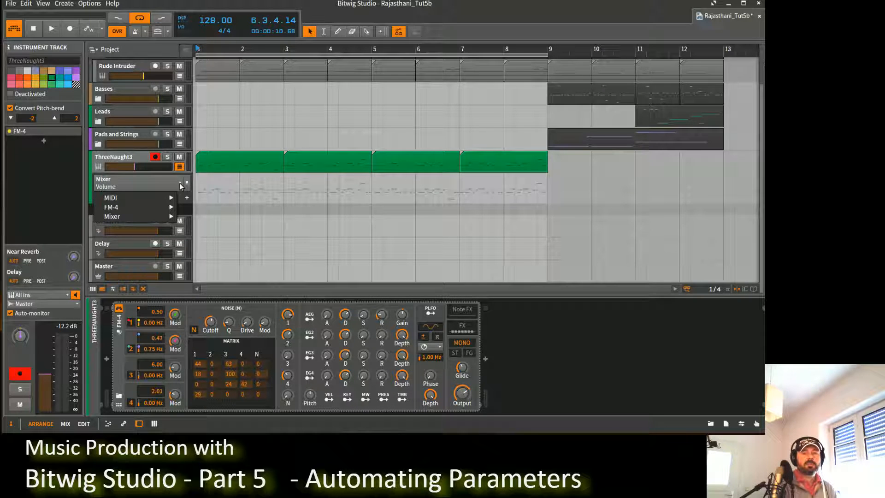
pyautogui.moveTo(140, 198)
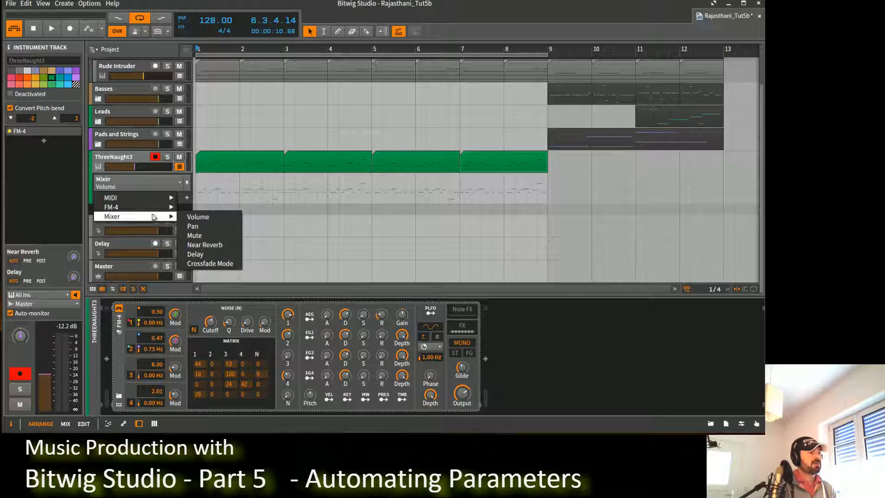
pyautogui.click(158, 184)
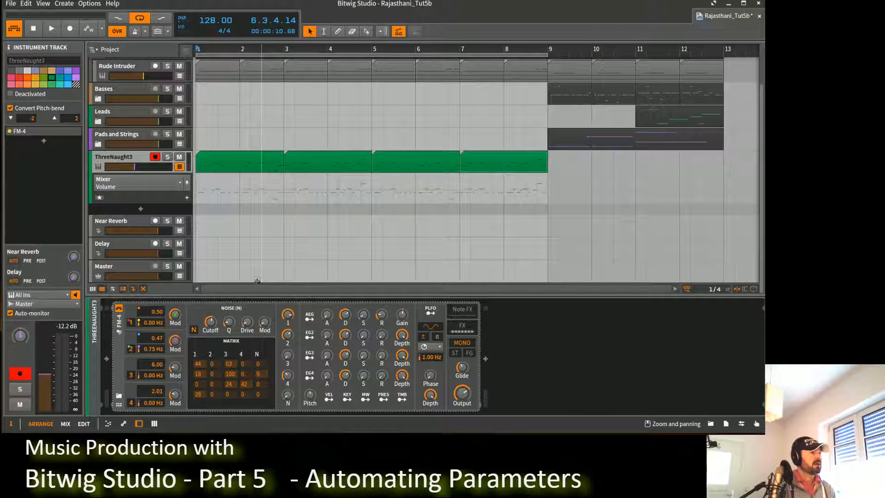
# Draw rising and falling ThreeNaught3 volume automation from -1.36 dB at 1.1.1 to -27.8 dB at 4.1.1, and play it.
pyautogui.click(207, 185)
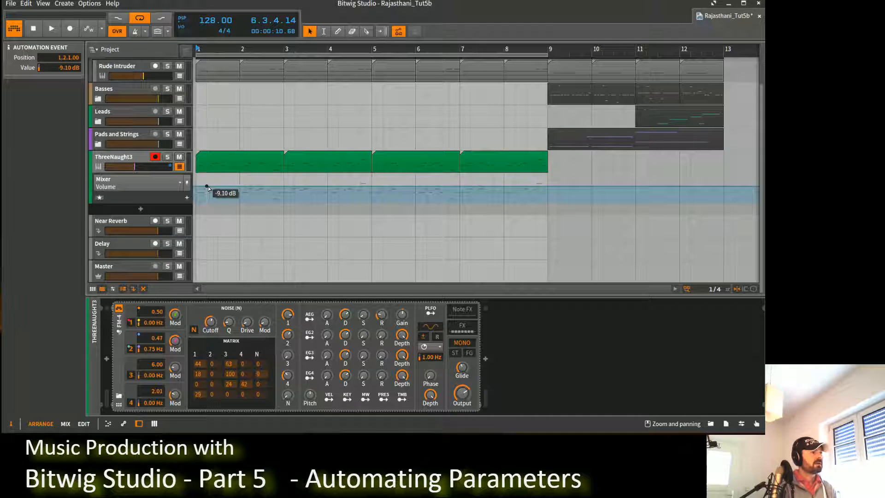
pyautogui.moveTo(207, 185); pyautogui.dragTo(182, 184)
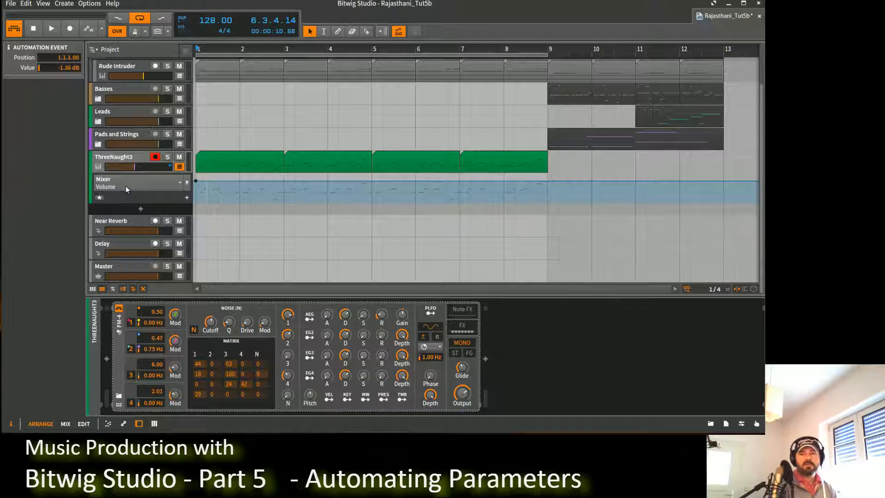
pyautogui.click(238, 182)
pyautogui.moveTo(239, 181); pyautogui.dragTo(327, 193)
pyautogui.press('space')
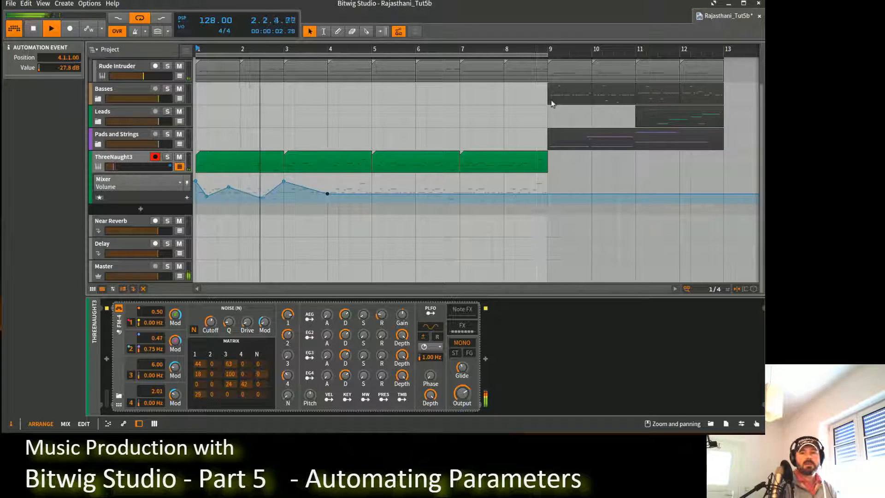
pyautogui.press('space')
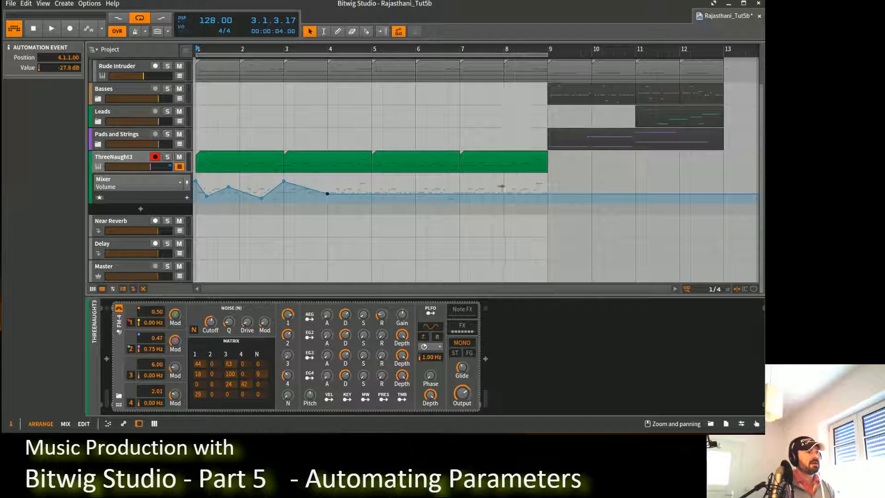
# View the MIDI CC0 automation of the ThreeNaught3 track and return the lane to the mixer volume.
pyautogui.click(176, 183)
pyautogui.moveTo(177, 211)
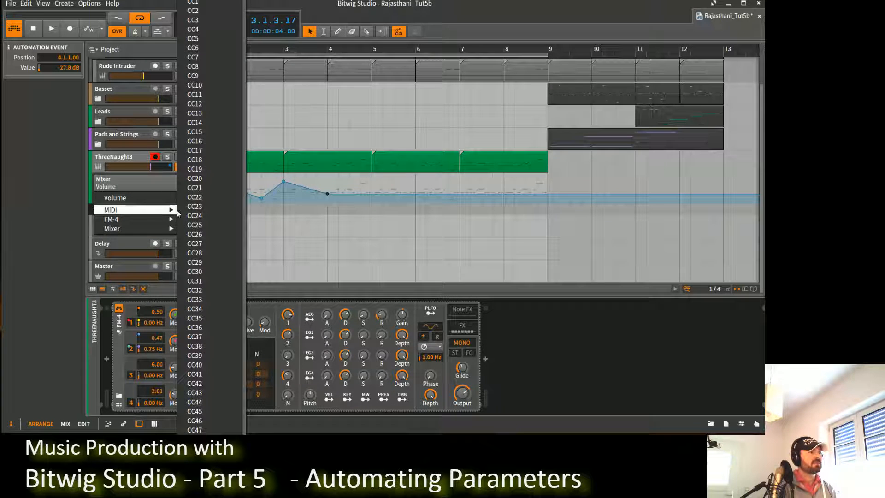
pyautogui.click(194, 5)
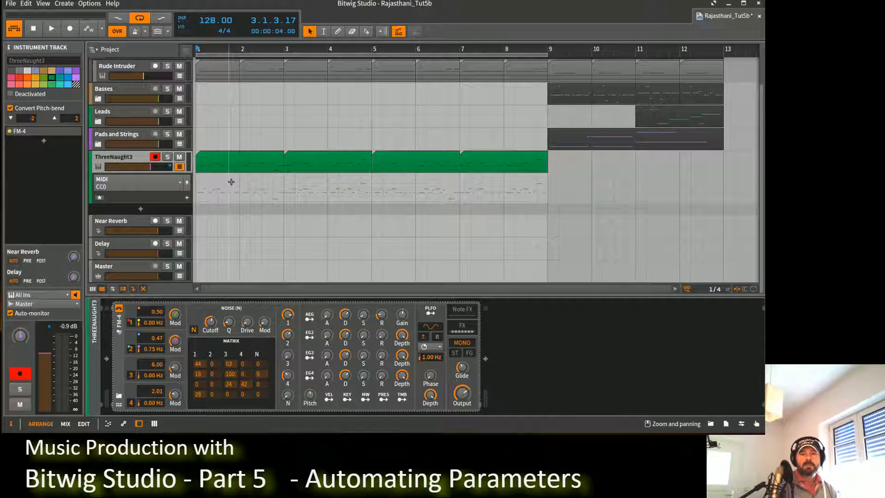
pyautogui.click(181, 184)
pyautogui.click(158, 198)
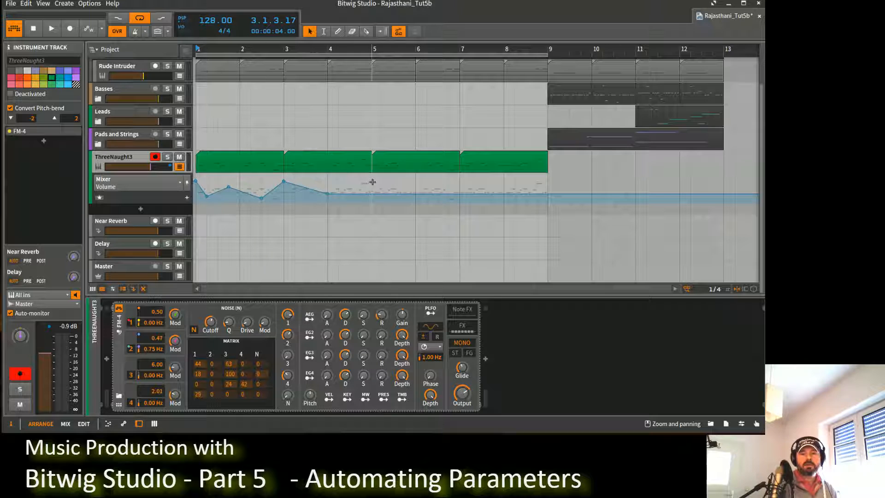
# Keep the ThreeNaught3 mixer volume automation in its own lane and switch the main automation lane to MIDI CC7.
pyautogui.click(187, 198)
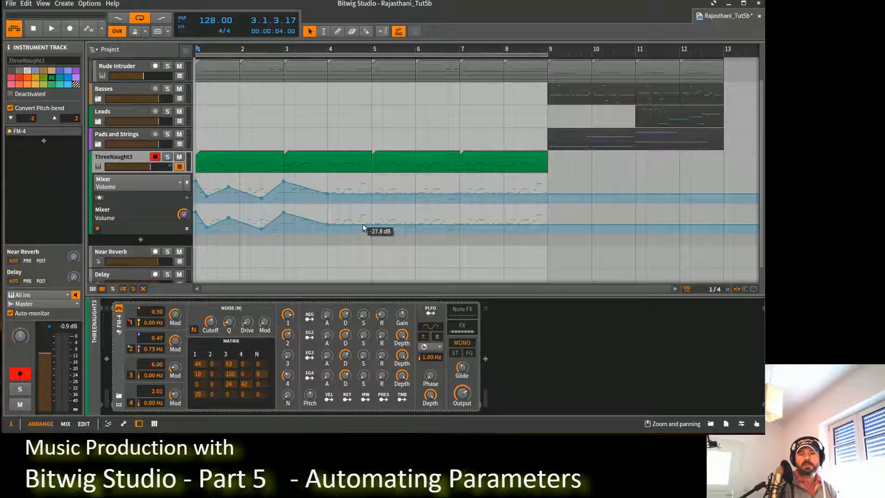
pyautogui.click(180, 184)
pyautogui.moveTo(138, 209)
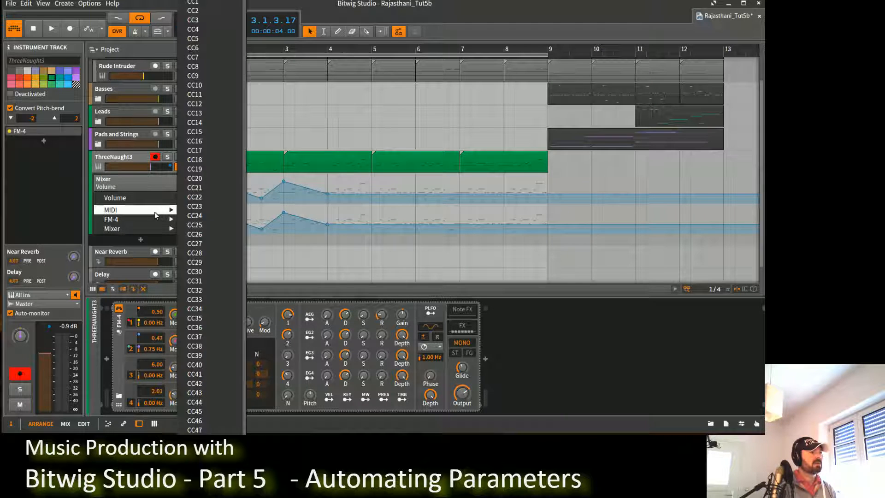
pyautogui.click(209, 57)
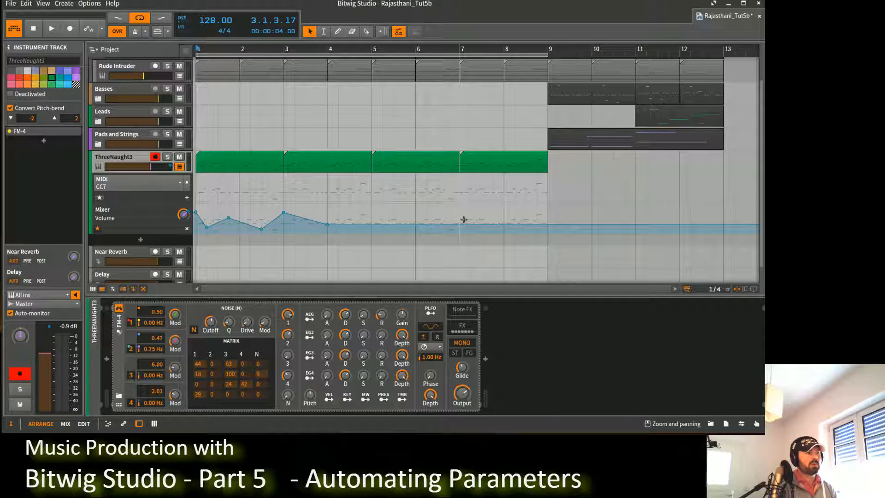
# Delete all volume automation points of the ThreeNaught3 track and remove the additional Mixer Volume lane.
pyautogui.moveTo(374, 206); pyautogui.dragTo(182, 240)
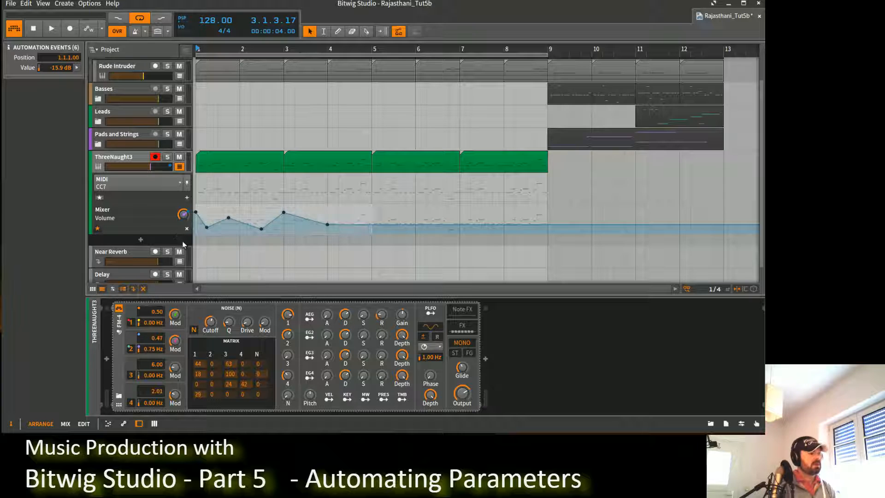
pyautogui.press('Delete')
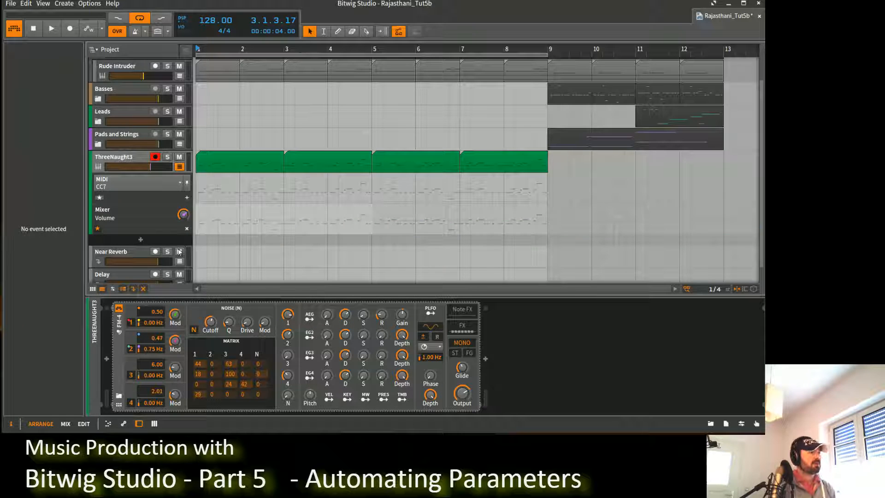
pyautogui.rightClick(144, 218)
pyautogui.click(208, 300)
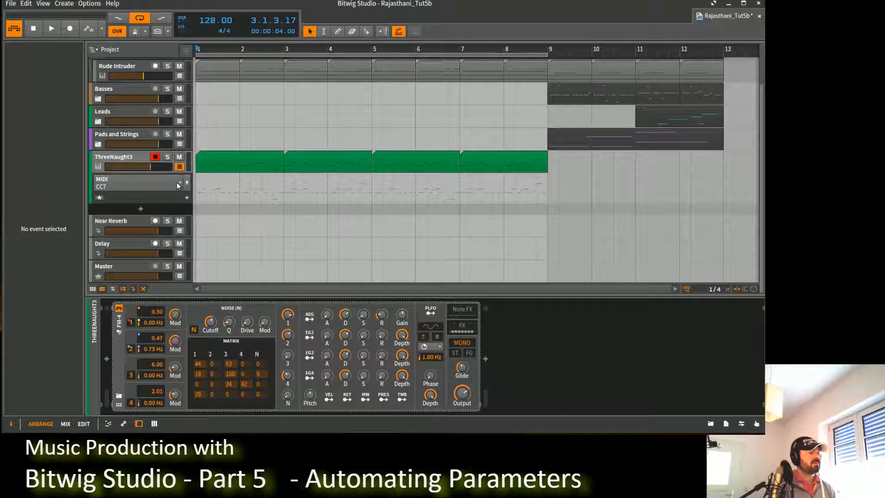
# Show the FM-4's macro controls and adjust Pluck (Macro 5) so the automation lane follows it.
pyautogui.click(118, 405)
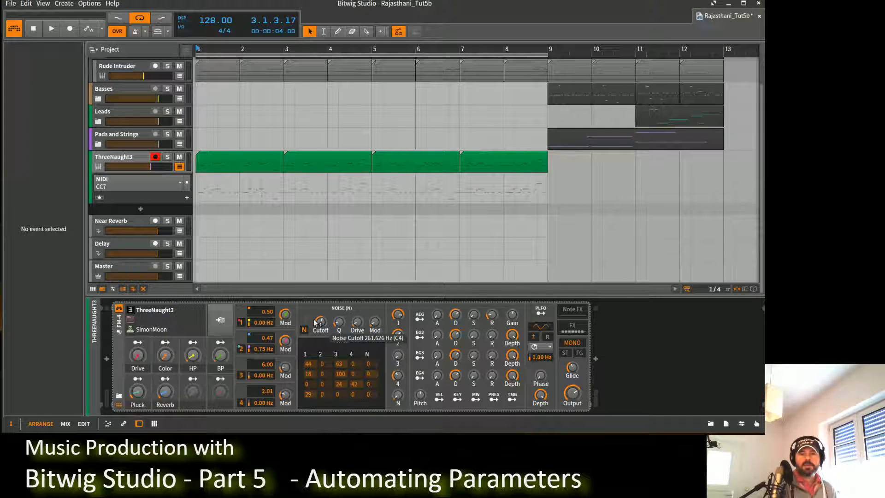
pyautogui.click(137, 392)
pyautogui.moveTo(138, 392); pyautogui.dragTo(137, 435)
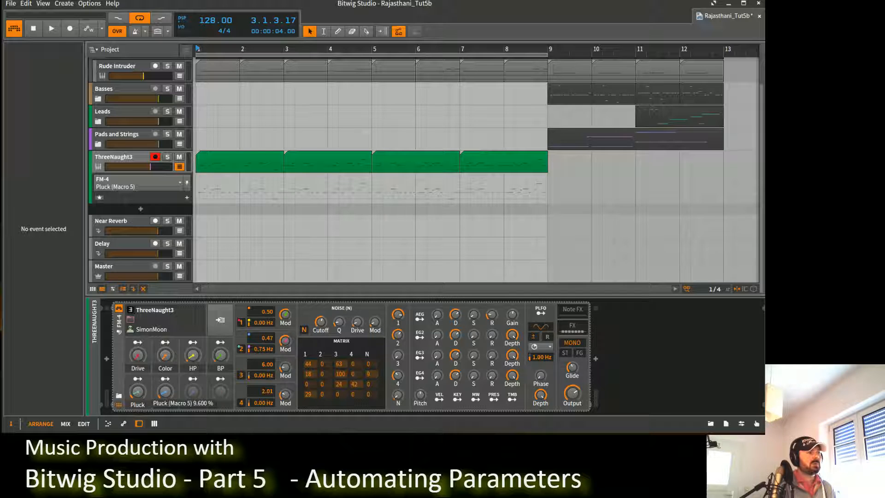
pyautogui.moveTo(139, 392); pyautogui.dragTo(138, 390)
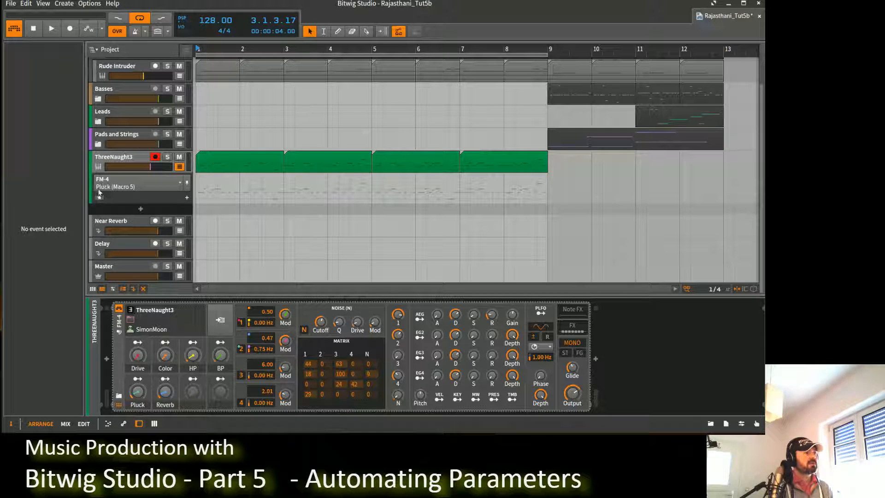
# Show Color (Macro 2) in the ThreeNaught3 automation lane and view the list of automatable parameters.
pyautogui.click(164, 361)
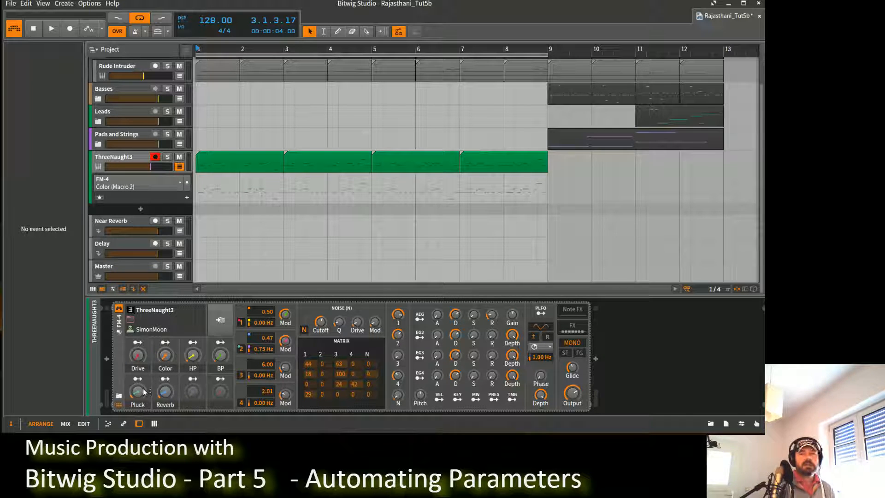
pyautogui.click(167, 184)
pyautogui.moveTo(157, 199)
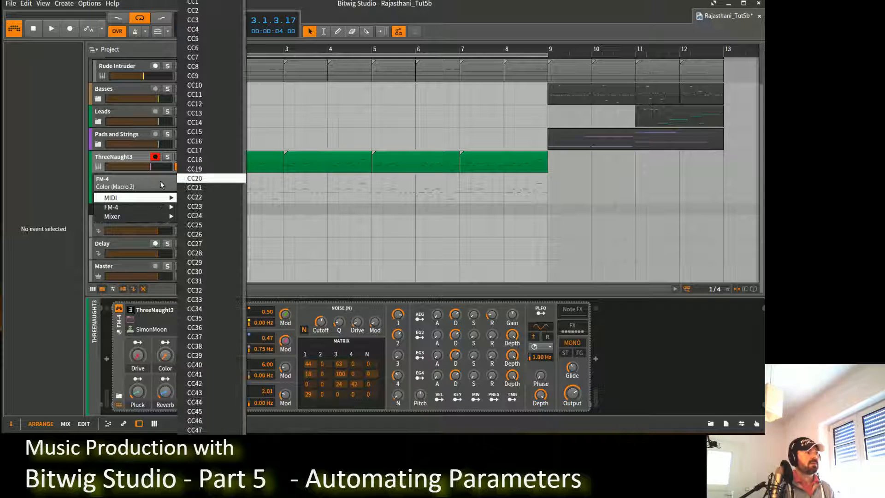
pyautogui.click(159, 185)
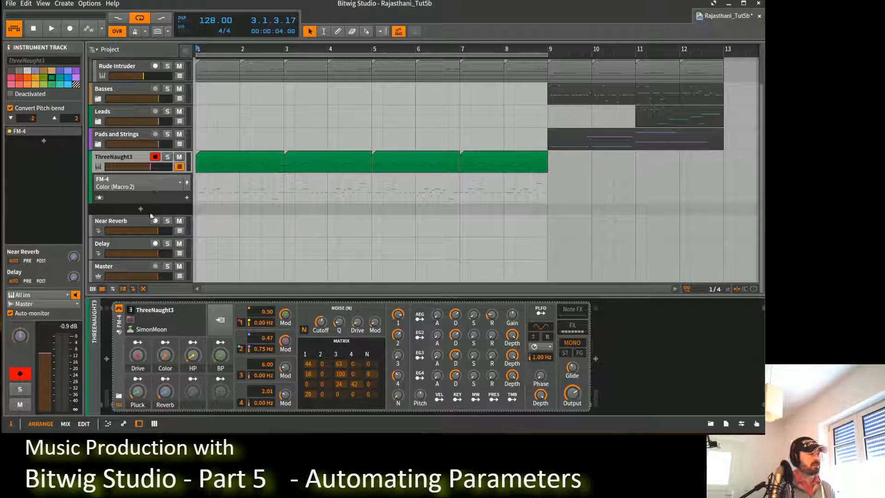
# Add a separate lane for FM-4 Pluck (Macro 5) with a starting automation point of 78.4% at 1.1.1.
pyautogui.click(133, 397)
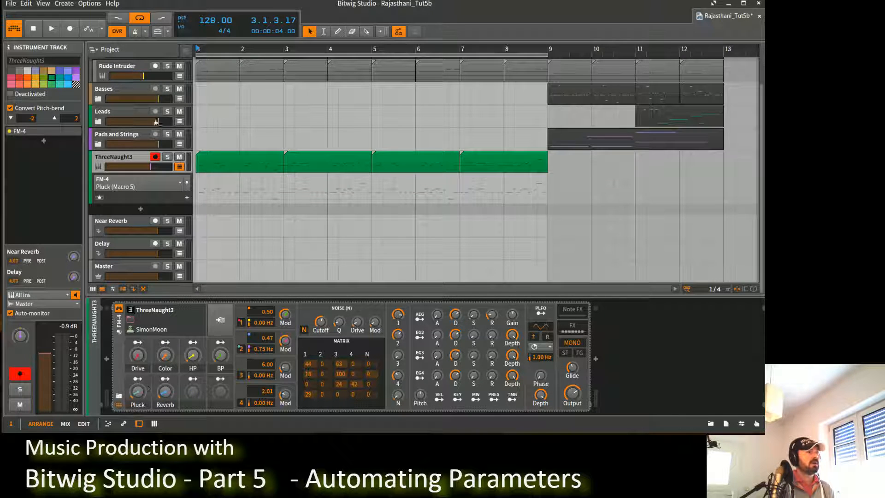
pyautogui.click(187, 197)
pyautogui.click(240, 218)
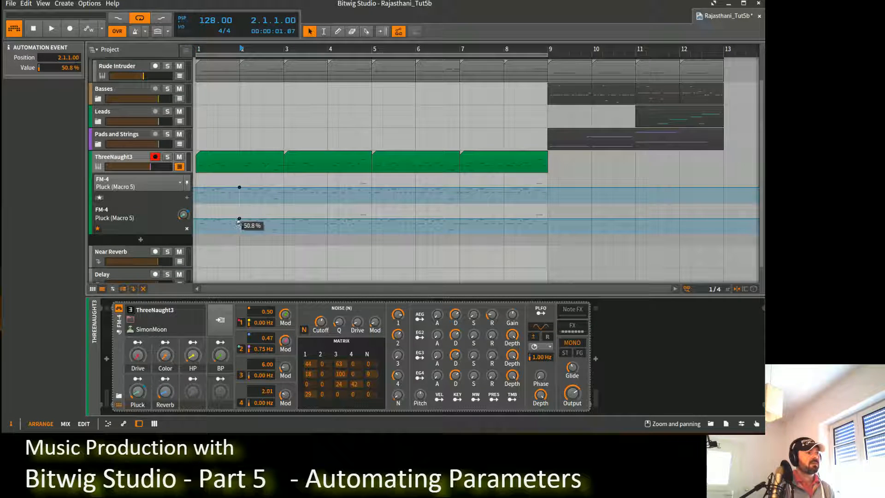
pyautogui.moveTo(241, 219); pyautogui.dragTo(195, 210)
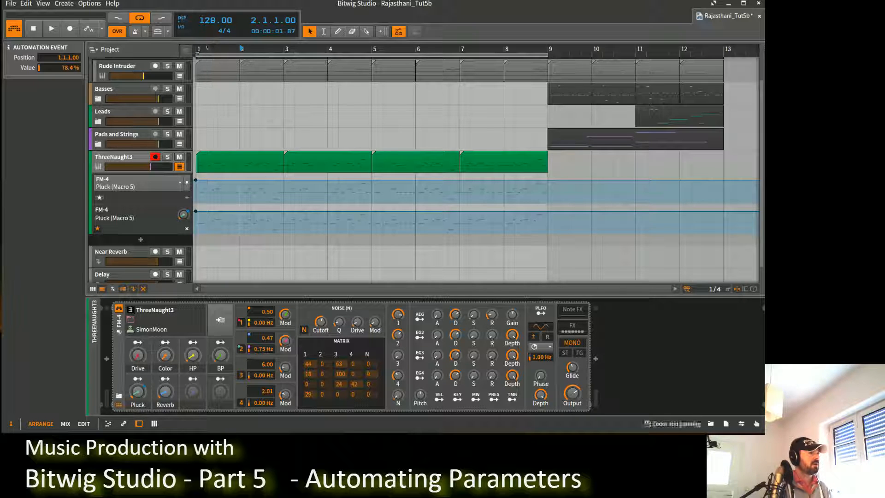
# While playing from bar 1, hold Pluck at 78.4% until about bar 3, lower it to 66.0% in bar 4 and drop it to 27.6% at 5.1.1.
pyautogui.click(197, 50)
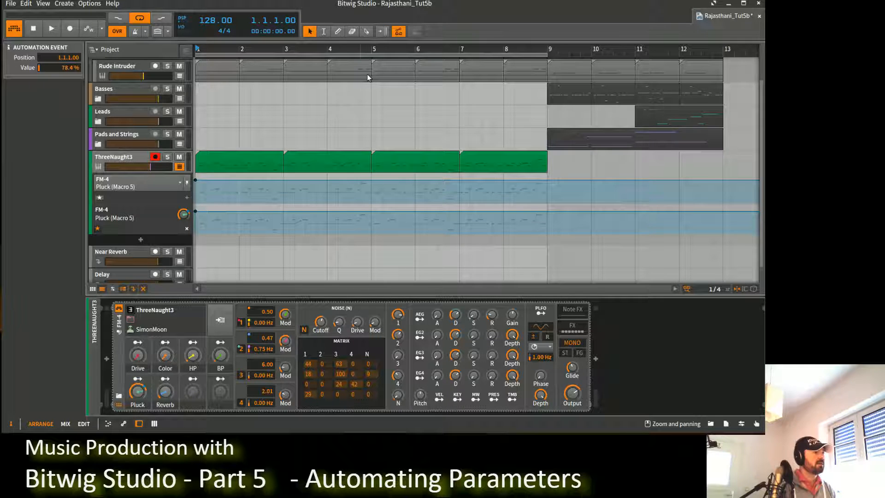
pyautogui.press('space')
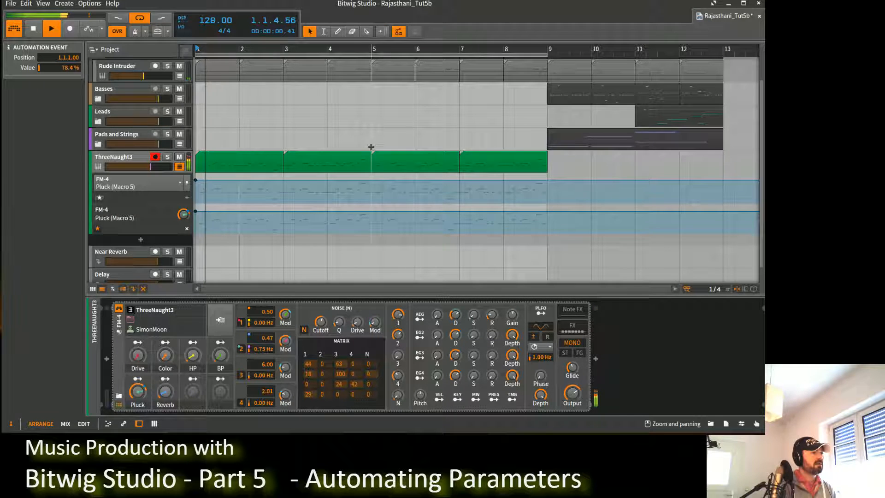
pyautogui.click(282, 211)
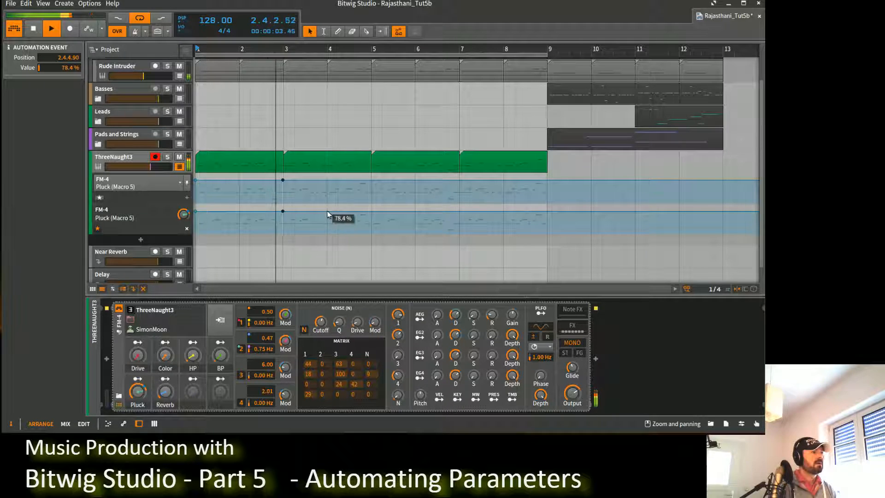
pyautogui.moveTo(327, 211); pyautogui.dragTo(327, 215)
pyautogui.click(347, 214)
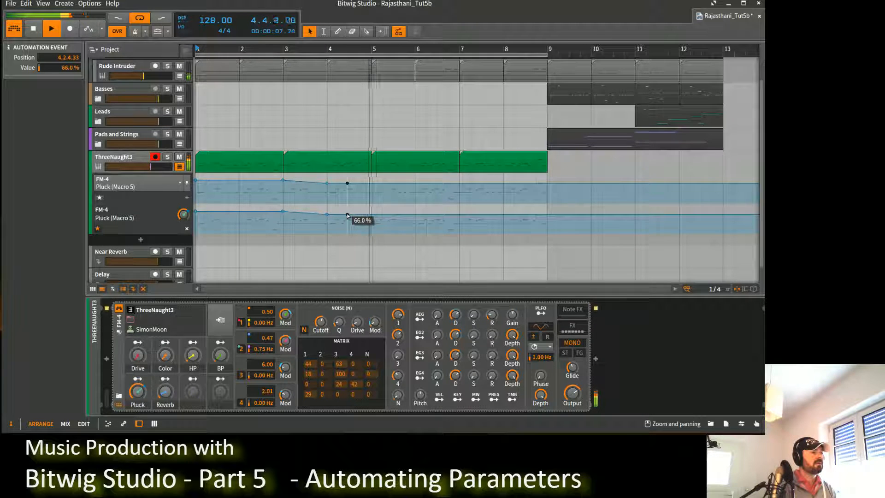
pyautogui.moveTo(371, 215); pyautogui.dragTo(371, 224)
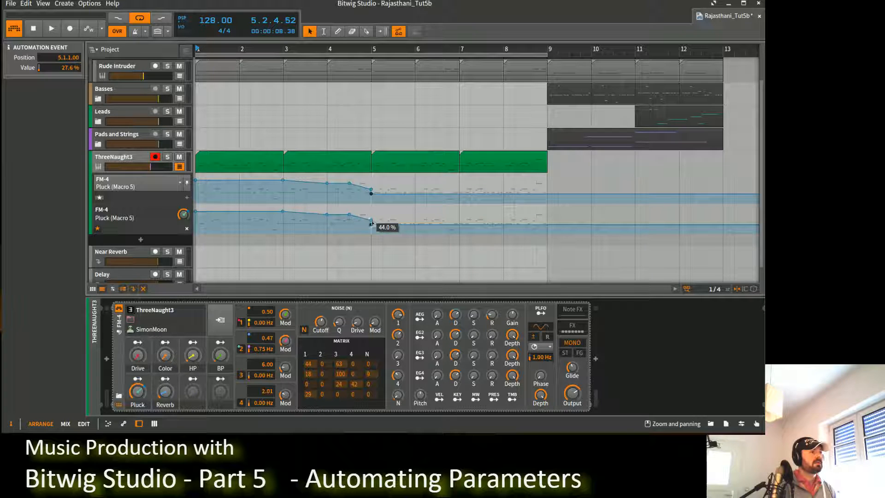
# Continue the Pluck automation downward through about 20.5% at 7.1.1 to 2.60% at 9.1.1, and play it back.
pyautogui.click(389, 224)
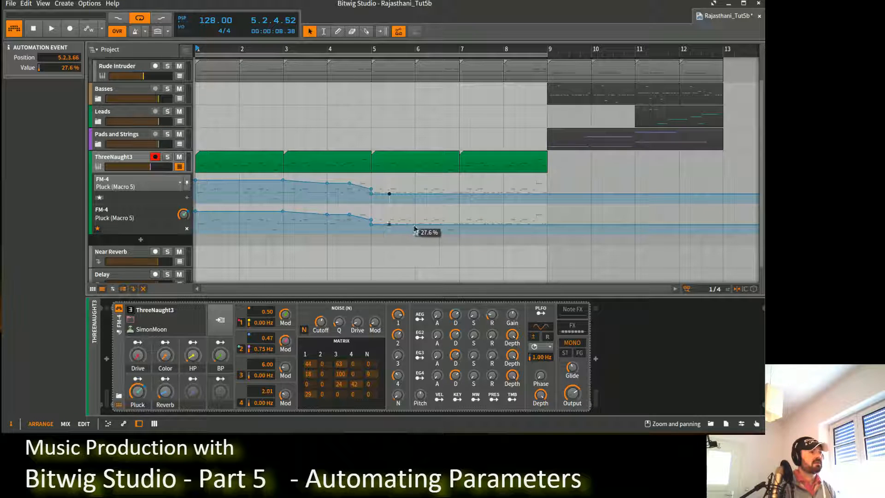
pyautogui.moveTo(390, 224); pyautogui.dragTo(459, 225)
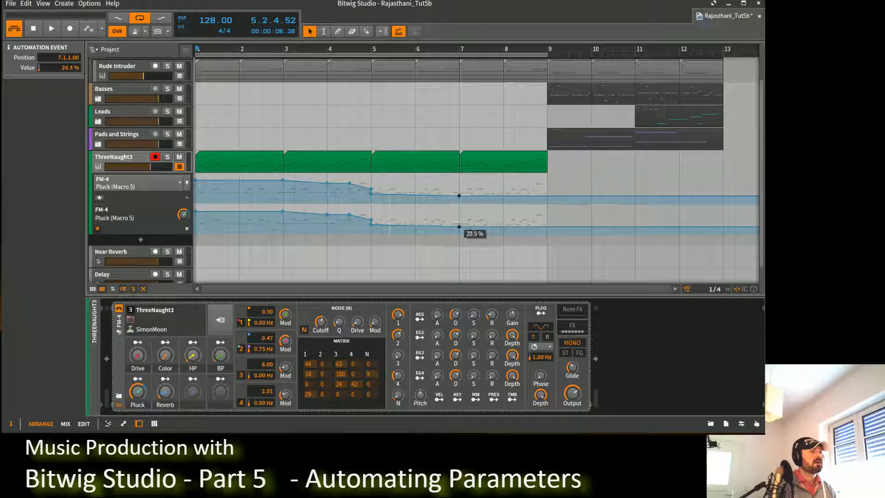
pyautogui.click(481, 227)
pyautogui.moveTo(491, 225); pyautogui.dragTo(546, 235)
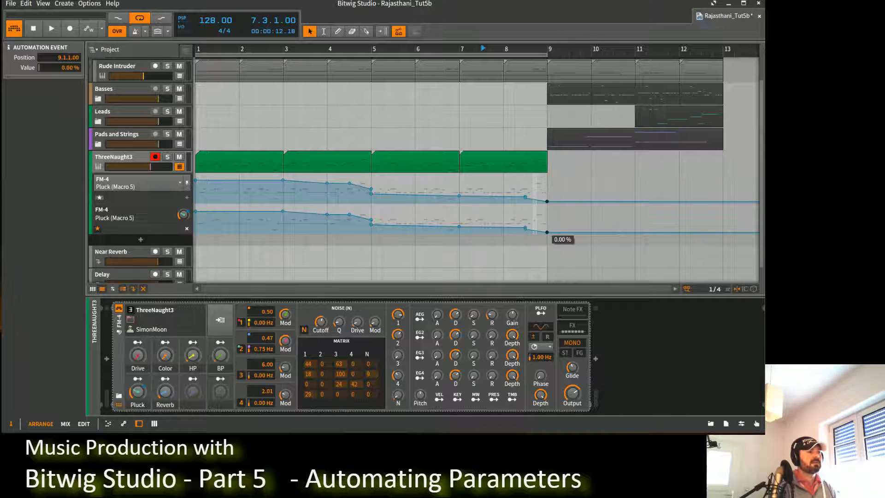
pyautogui.press('space')
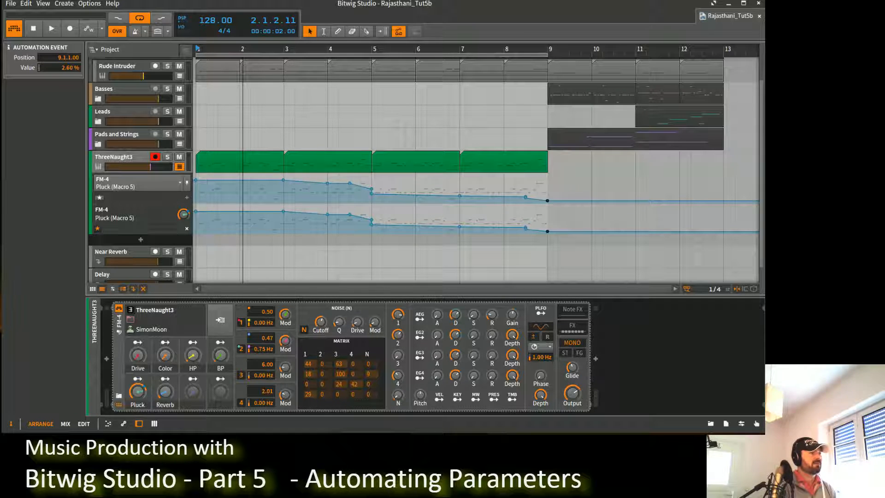
# Add a separate lane for FM-4 Drive (Macro 1) with a starting automation point of 9.84% at 1.1.1.
pyautogui.click(138, 355)
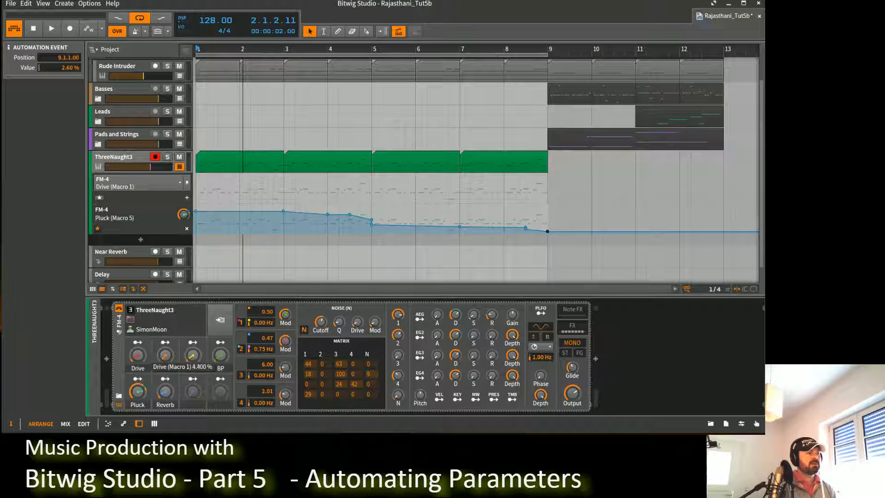
pyautogui.click(186, 199)
pyautogui.click(249, 216)
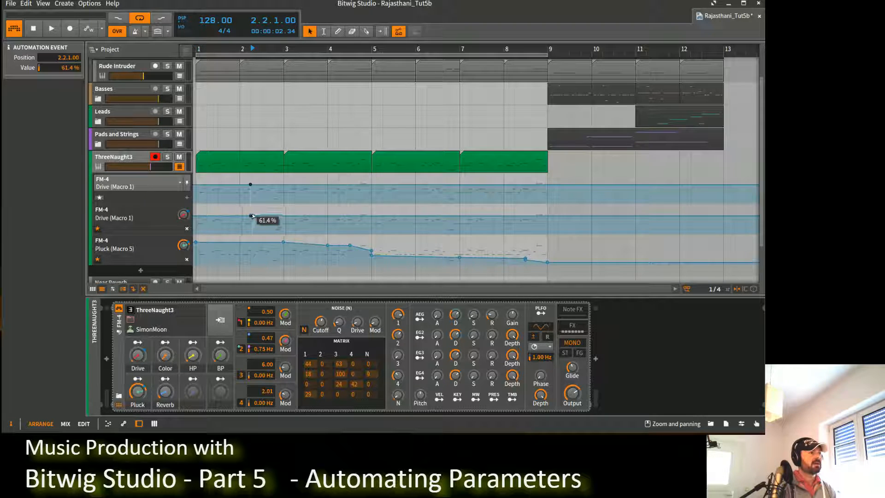
pyautogui.moveTo(251, 216); pyautogui.dragTo(195, 229)
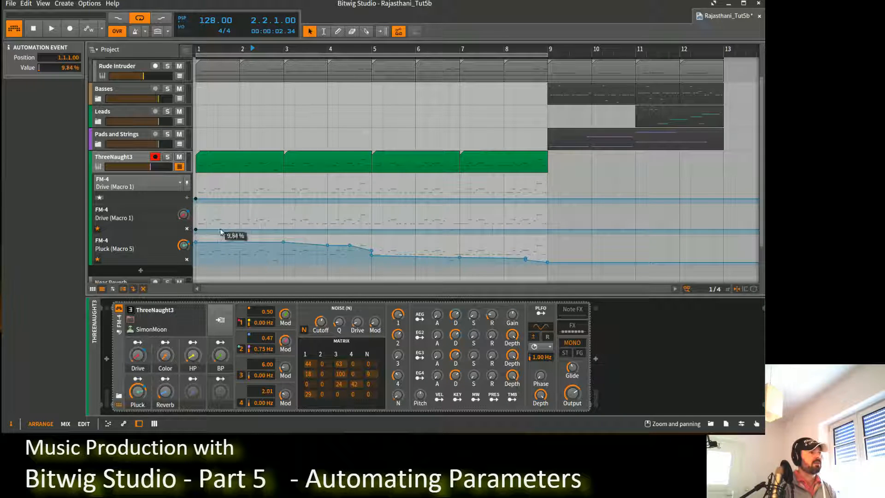
# Hold Drive at 9.84% until 3.1.1, draw rises peaking at 5.1.1 and 9.1.1 with drops to 21.7% and 8.56%, and play it.
pyautogui.click(273, 229)
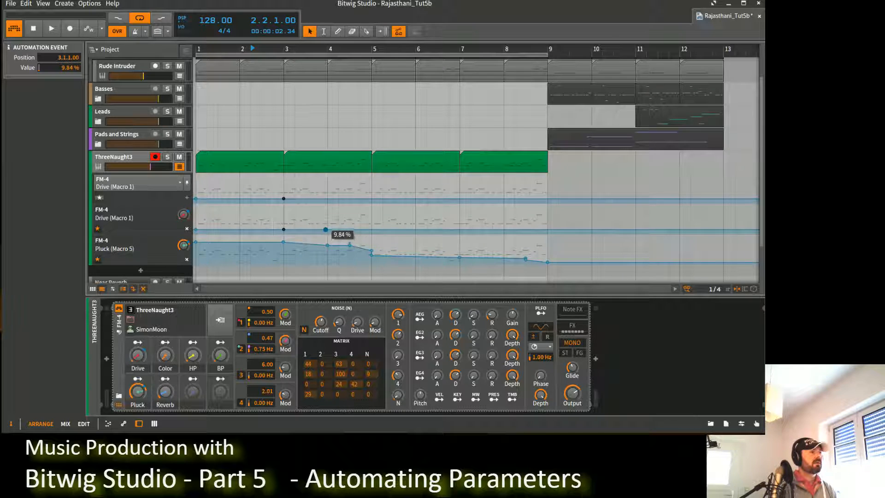
pyautogui.moveTo(325, 229); pyautogui.dragTo(328, 226)
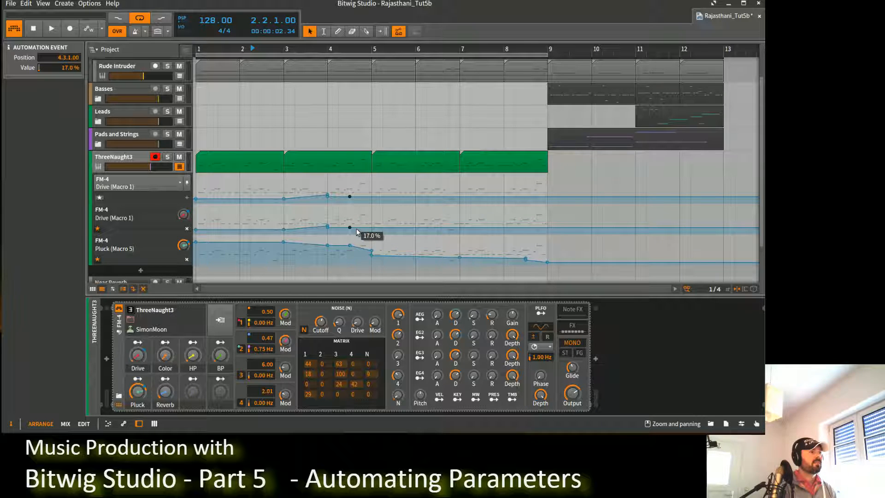
pyautogui.moveTo(356, 227)
pyautogui.mouseDown()
pyautogui.moveTo(377, 216)
pyautogui.moveTo(372, 230)
pyautogui.mouseUp()
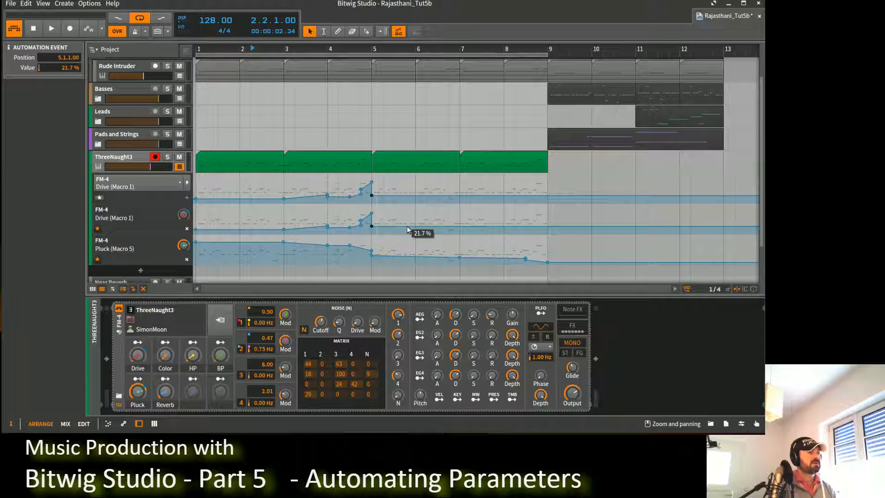
pyautogui.press('space')
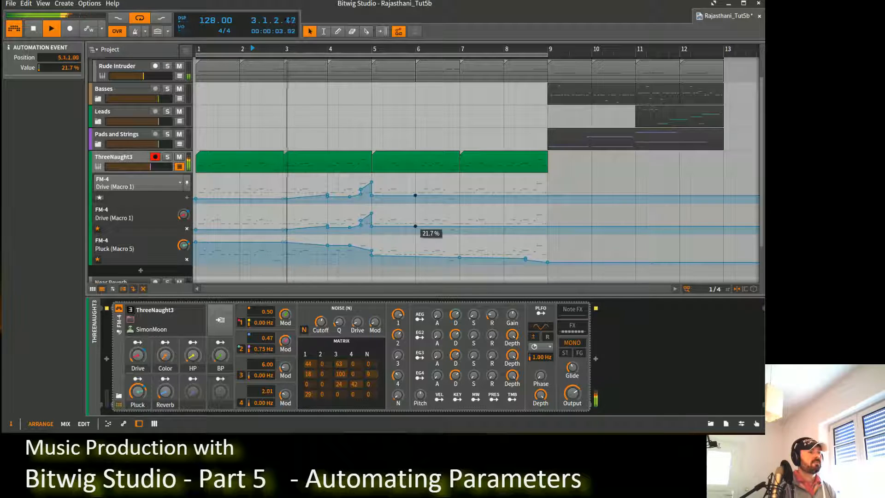
pyautogui.moveTo(414, 226); pyautogui.dragTo(547, 230)
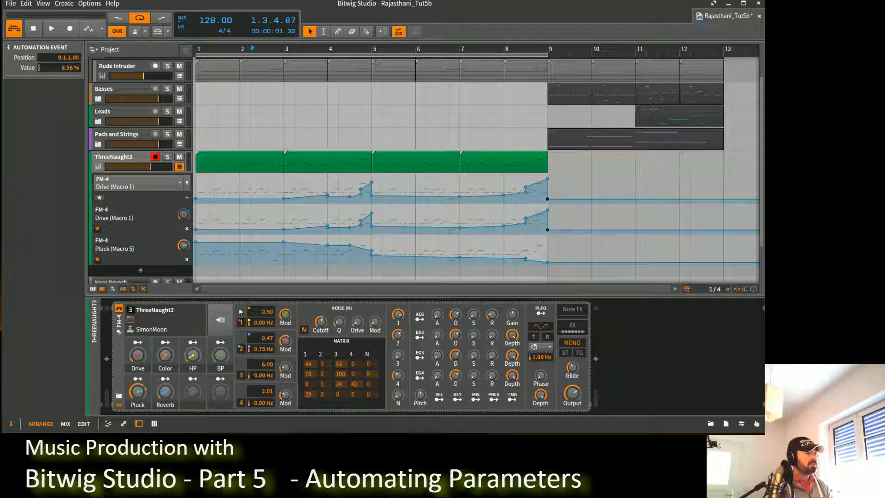
# Add a separate lane for FM-4 HP (Macro 3) with a starting automation point of 83.1% at 1.1.1.
pyautogui.click(190, 358)
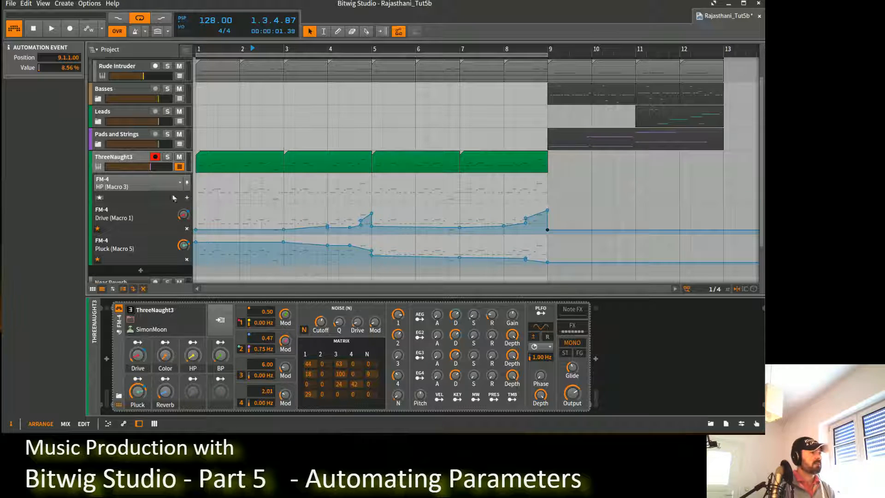
pyautogui.click(187, 197)
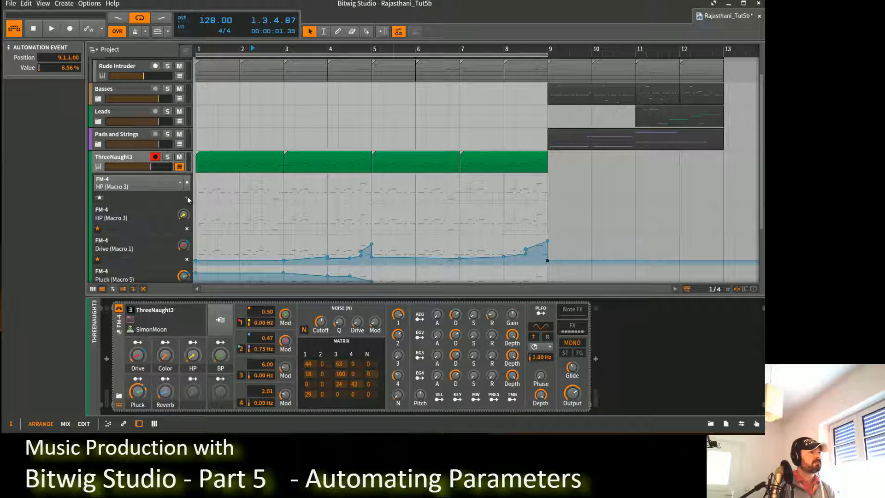
pyautogui.click(244, 216)
pyautogui.moveTo(206, 218)
pyautogui.mouseDown()
pyautogui.moveTo(202, 239)
pyautogui.moveTo(203, 216)
pyautogui.mouseUp()
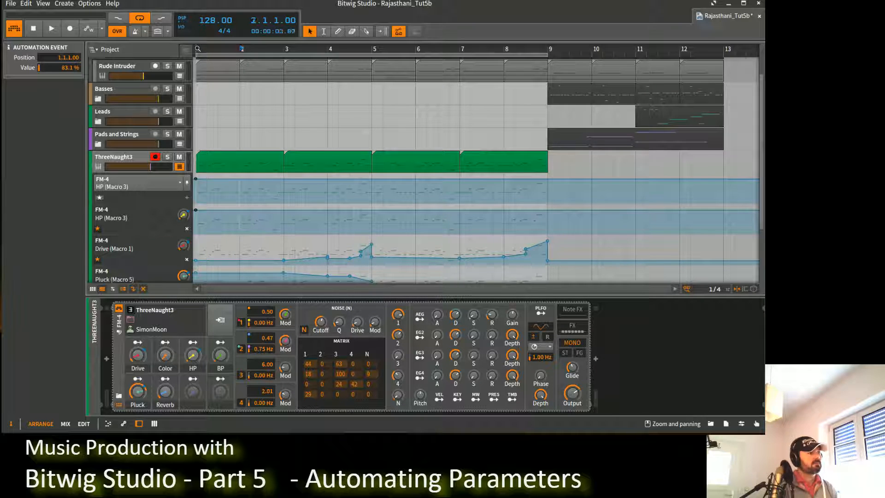
# Draw HP automation peaking at 7.1.1 and late in bar 8, ending at 0.00% at 9.1.1, set its start to 9.46%, and save.
pyautogui.press('space')
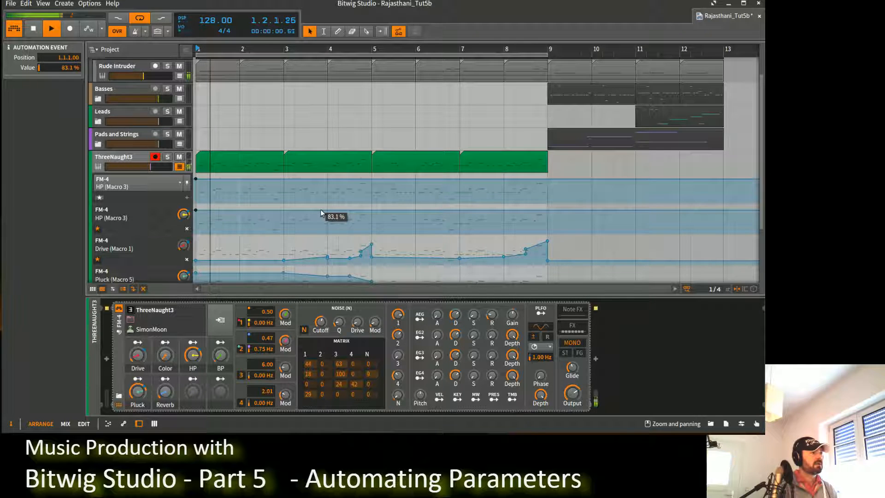
pyautogui.moveTo(320, 210); pyautogui.dragTo(546, 232)
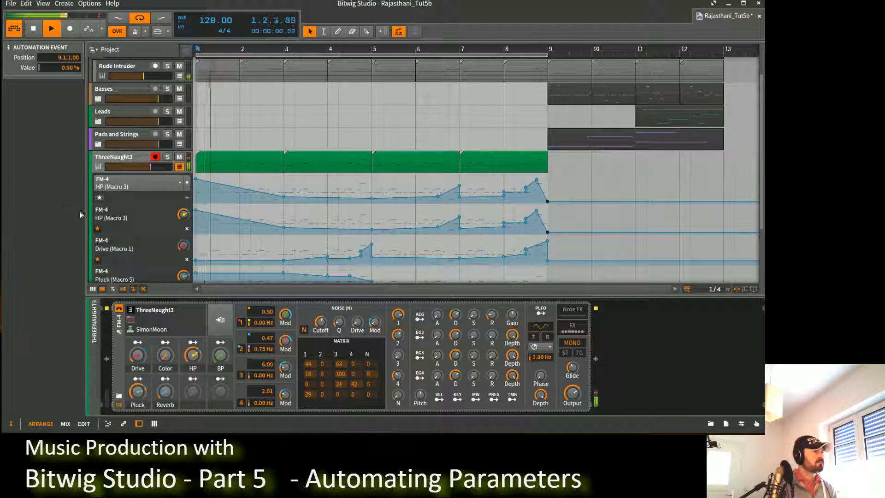
pyautogui.moveTo(196, 212); pyautogui.dragTo(195, 231)
pyautogui.press('space')
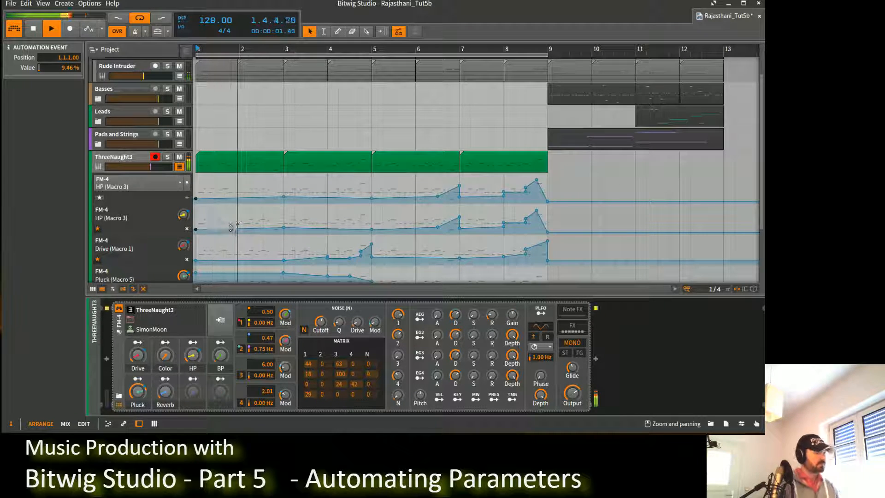
pyautogui.hotkey('ctrl', 's')
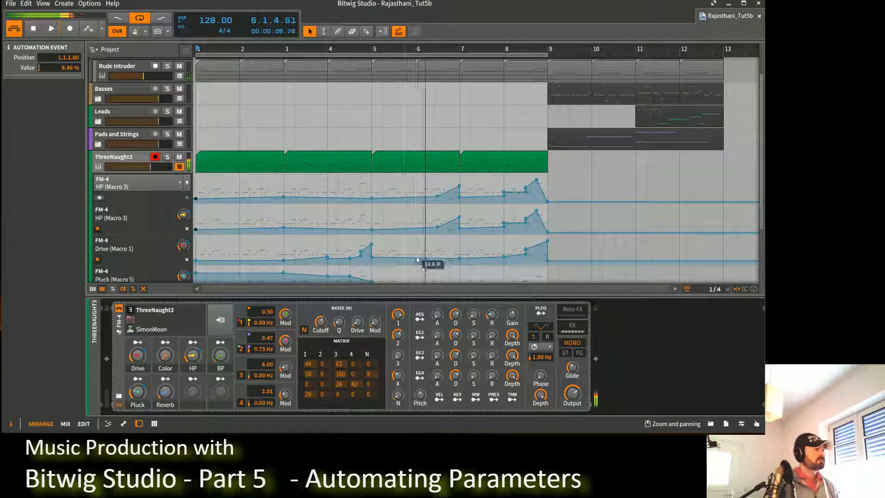
# Add a separate lane for FM-4 Reverb (Macro 6) with a starting automation point of 1.26% at 1.1.1.
pyautogui.click(165, 392)
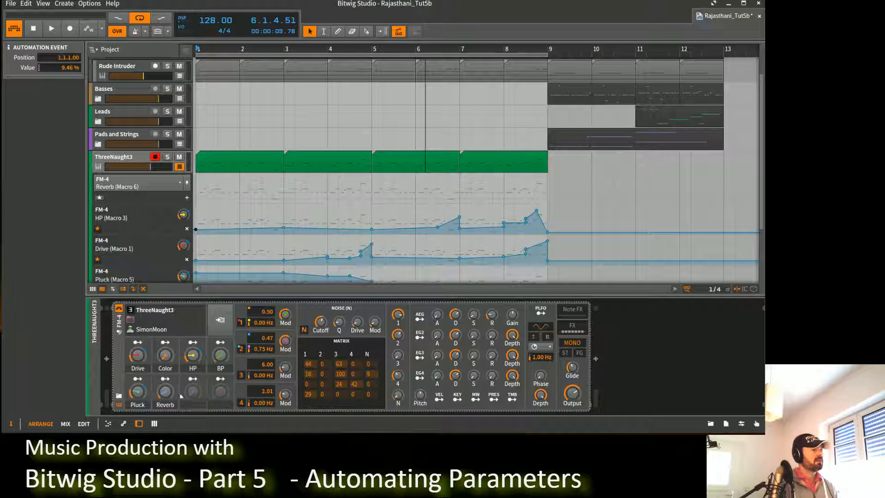
pyautogui.click(219, 191)
pyautogui.moveTo(217, 191); pyautogui.dragTo(196, 201)
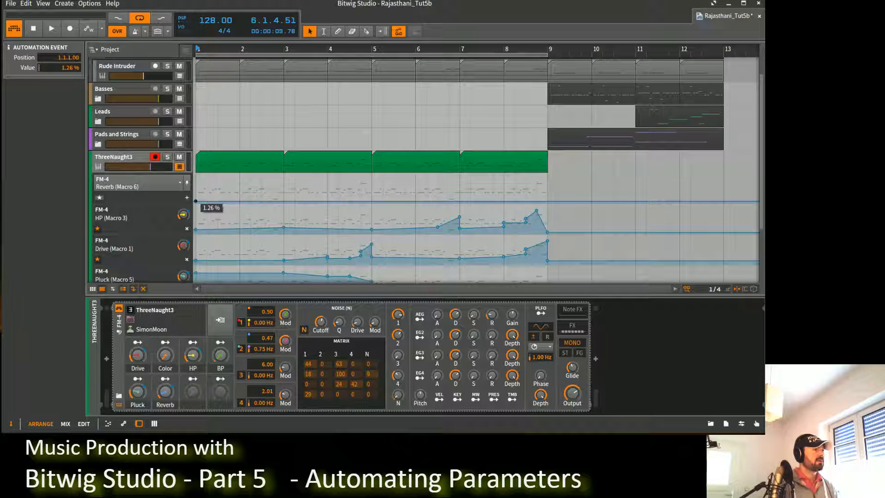
pyautogui.click(187, 198)
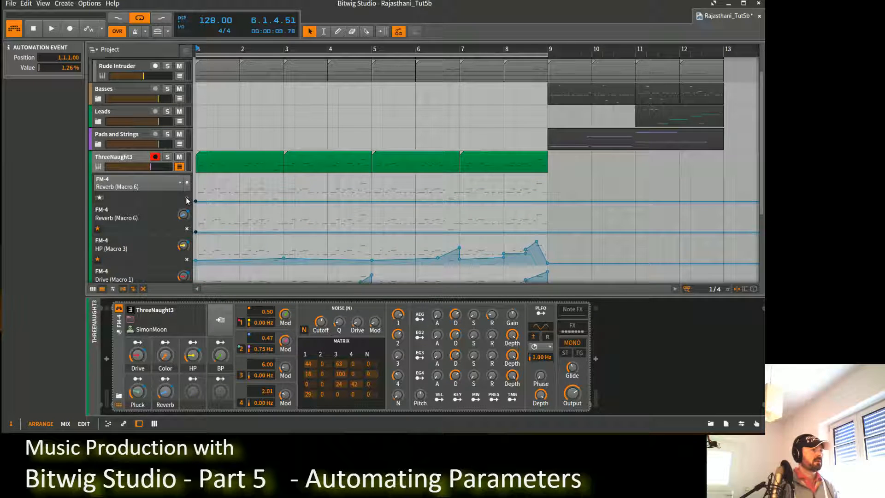
# Shape a Reverb rise from 4.3.1 to a peak at 5.1.1, dropping to 13.9% at 5.1.2.71, and start playback.
pyautogui.click(349, 232)
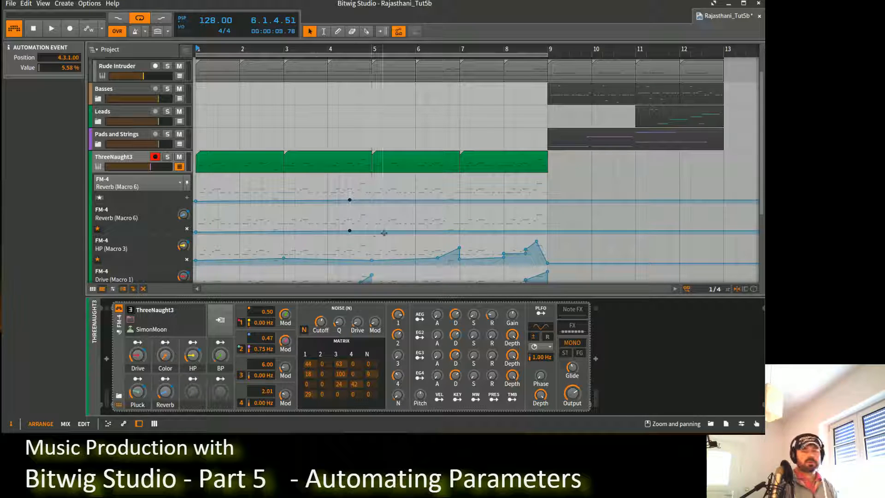
pyautogui.moveTo(366, 232)
pyautogui.mouseDown()
pyautogui.moveTo(371, 212)
pyautogui.moveTo(376, 228)
pyautogui.mouseUp()
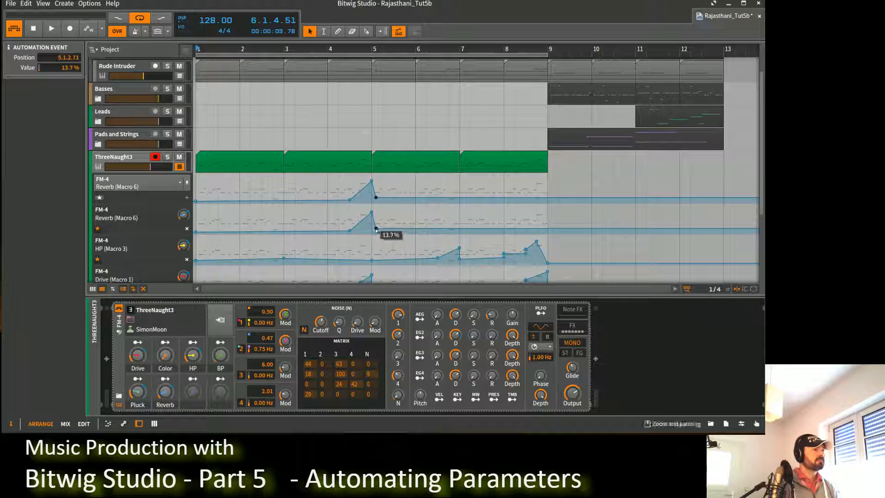
pyautogui.press('space')
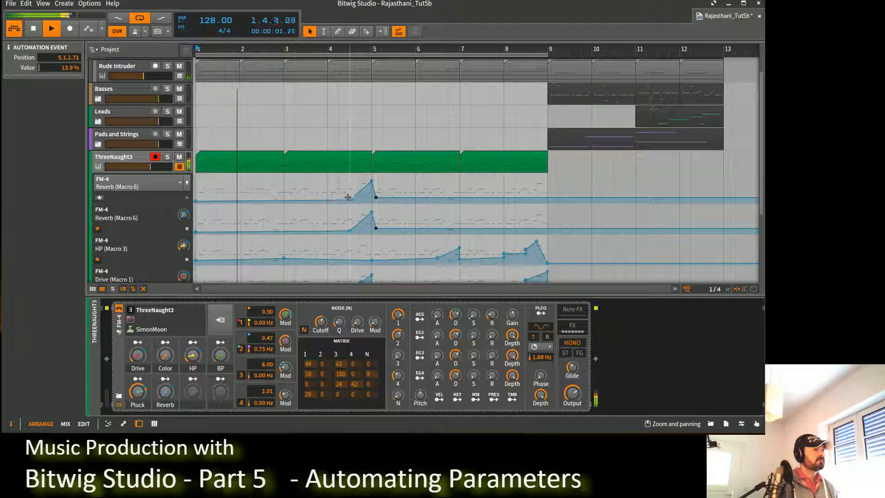
# Refine the Reverb build-up with 19.8% at 4.3.1, a new point of about 9% at 4.1.1, and 3.34% at 1.1.1.
pyautogui.moveTo(350, 201); pyautogui.dragTo(350, 196)
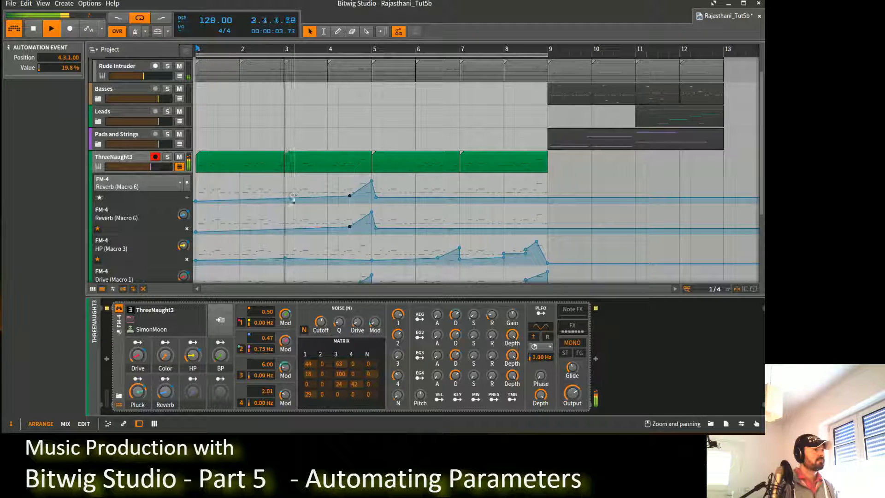
pyautogui.doubleClick(327, 198)
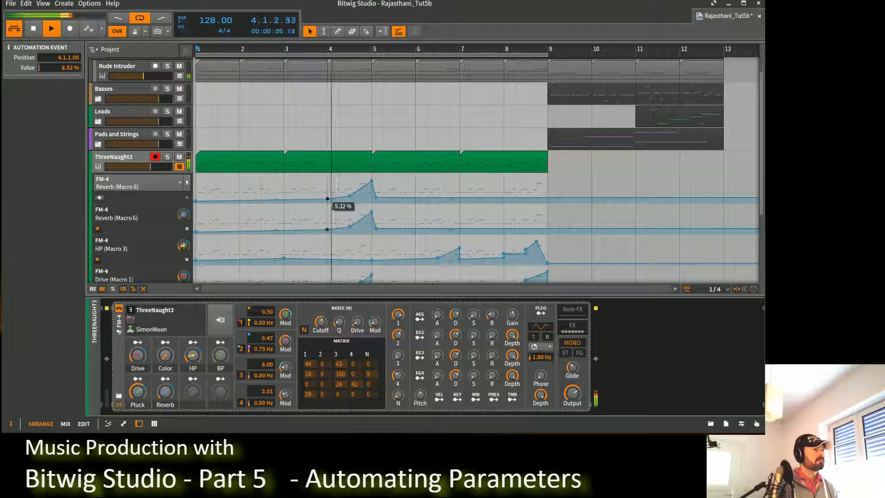
pyautogui.click(196, 201)
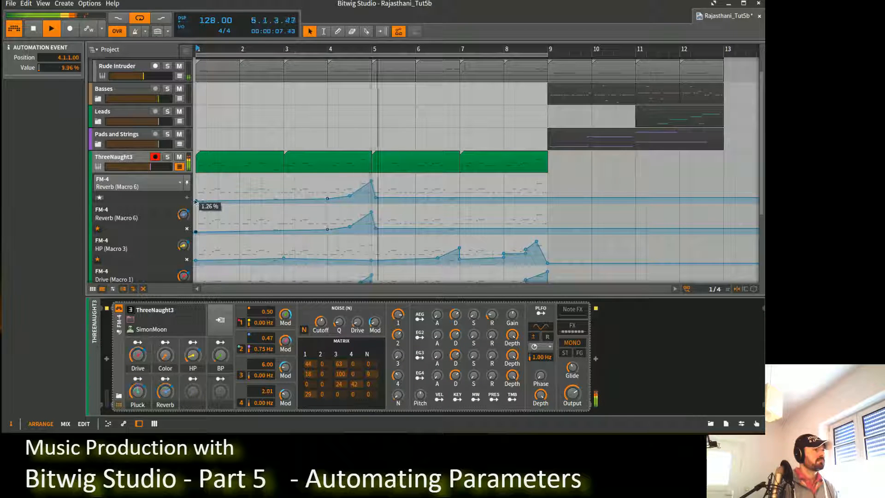
pyautogui.moveTo(196, 201); pyautogui.dragTo(196, 200)
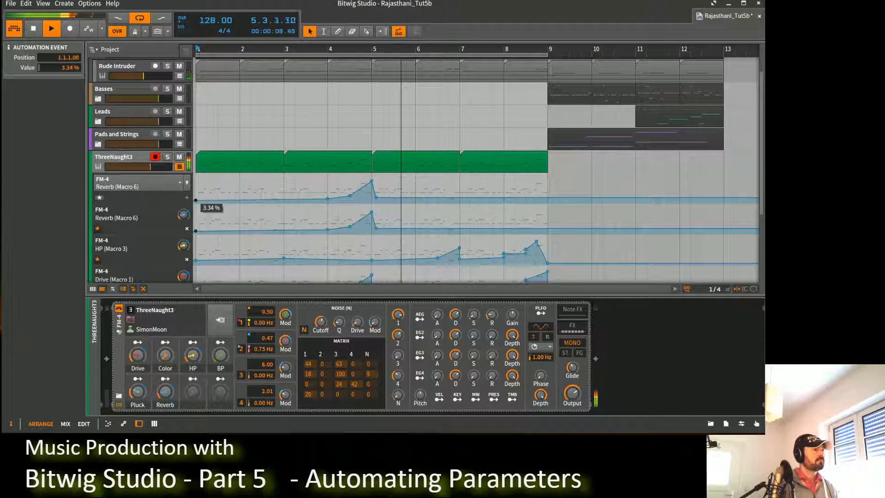
# Extend the Reverb automation from 13.9% at 7.1.1 through 25.5% at 8.1.1 to a mid-bar-8 peak, falling to 3.21% at 9.1.1, and play it.
pyautogui.doubleClick(463, 201)
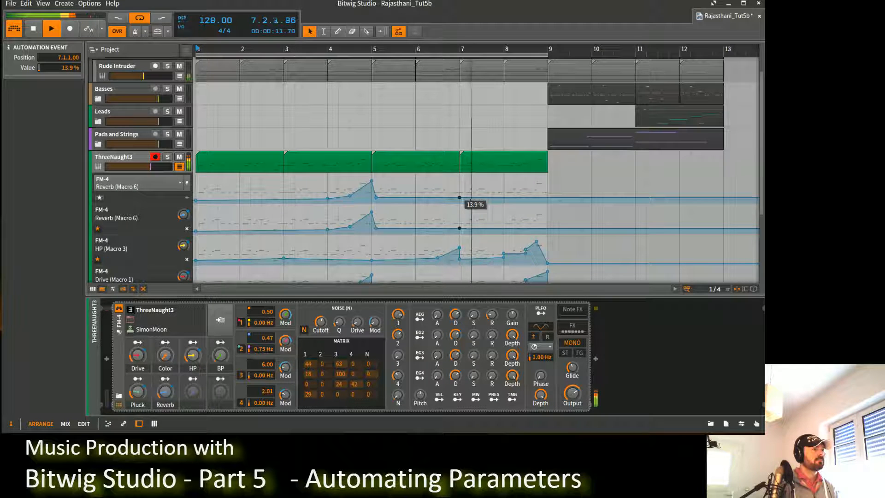
pyautogui.doubleClick(503, 194)
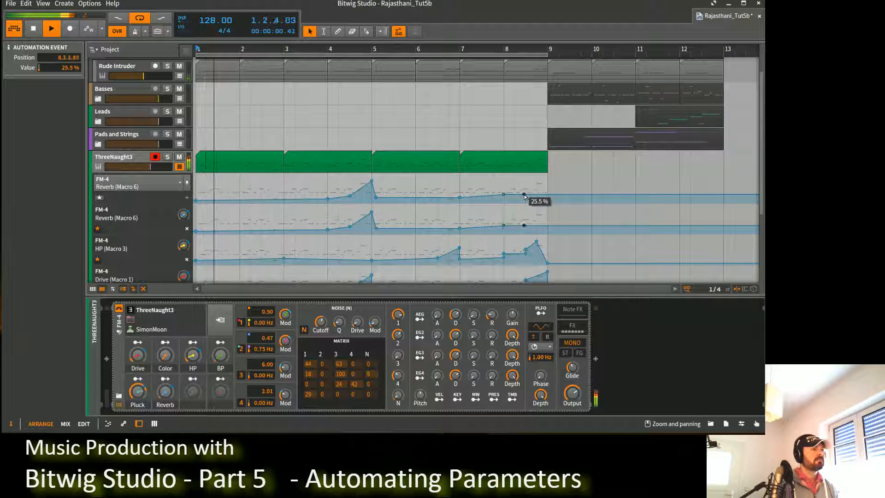
pyautogui.doubleClick(523, 194)
pyautogui.press('space')
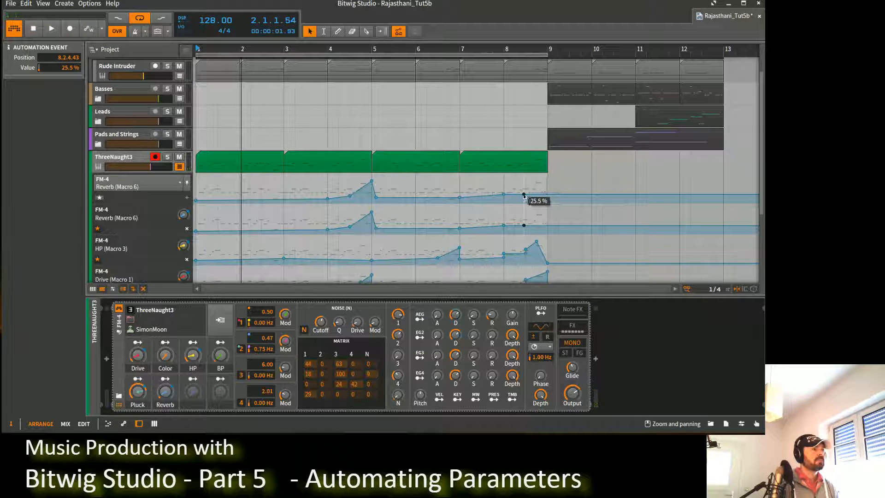
pyautogui.moveTo(524, 195); pyautogui.dragTo(547, 199)
pyautogui.doubleClick(536, 184)
pyautogui.doubleClick(547, 184)
pyautogui.press('space')
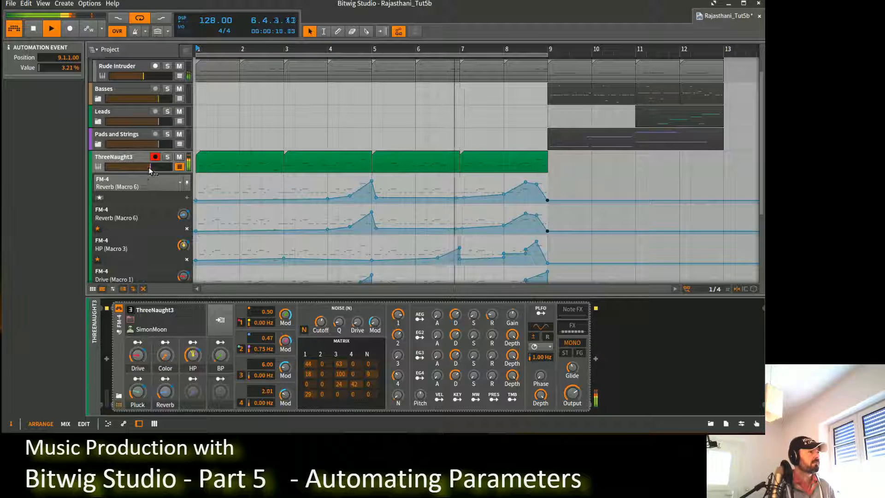
# Lower the ThreeNaught3 track volume slightly during playback and collapse the track's automation lanes.
pyautogui.moveTo(148, 167); pyautogui.dragTo(138, 167)
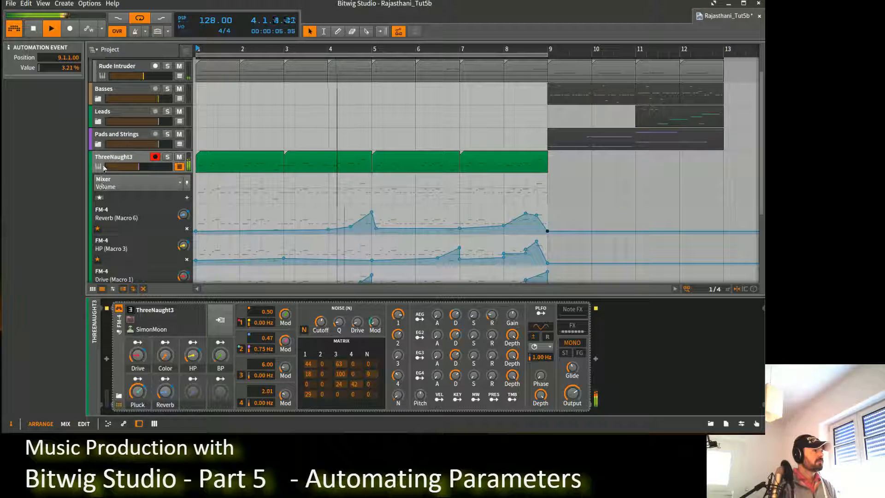
pyautogui.click(138, 168)
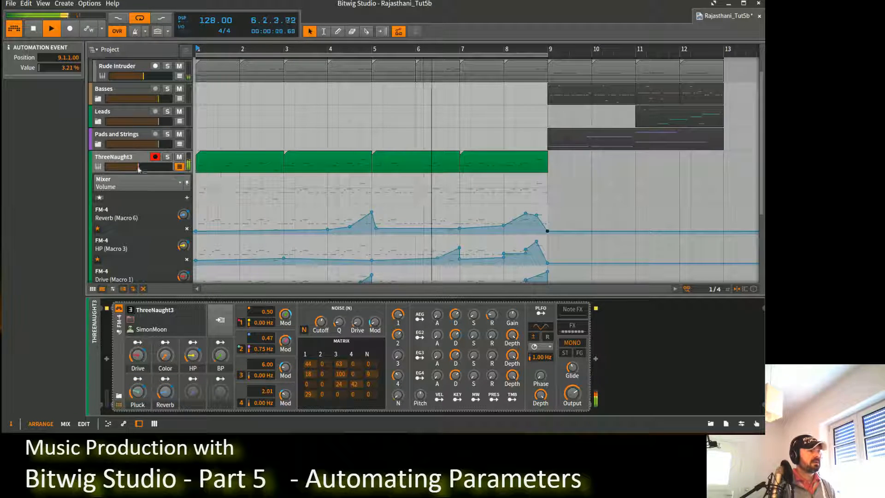
pyautogui.click(102, 169)
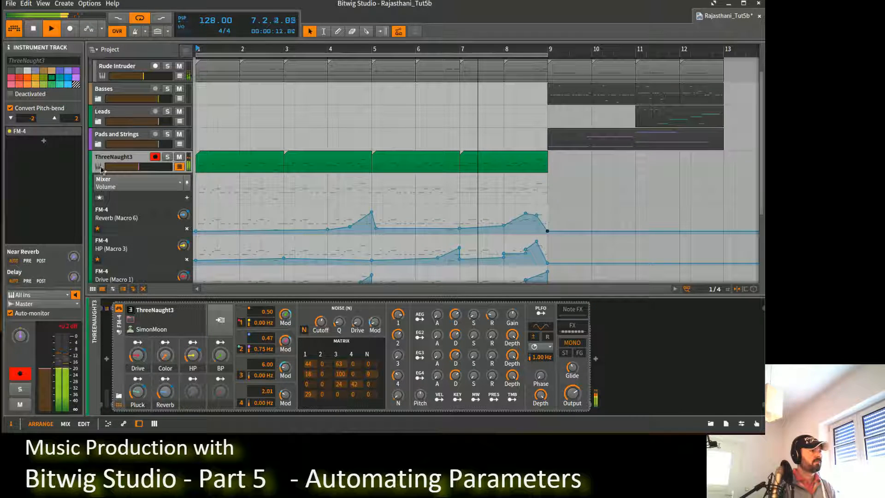
pyautogui.doubleClick(99, 167)
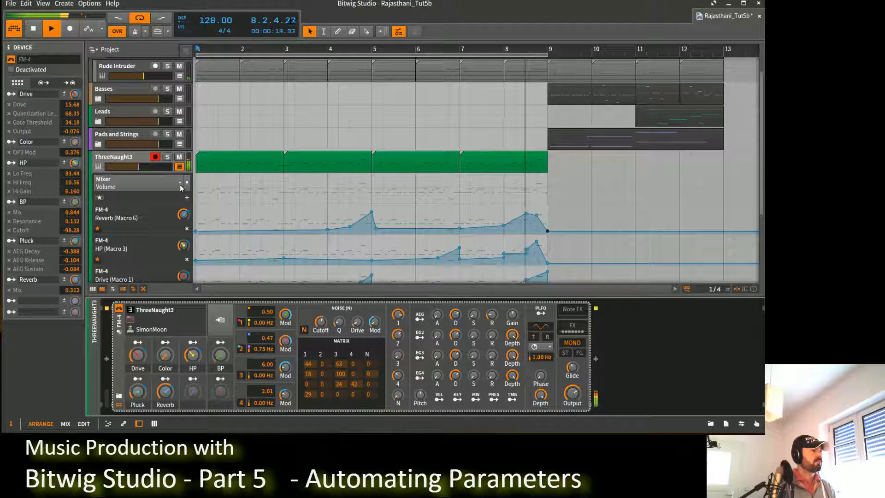
pyautogui.click(180, 167)
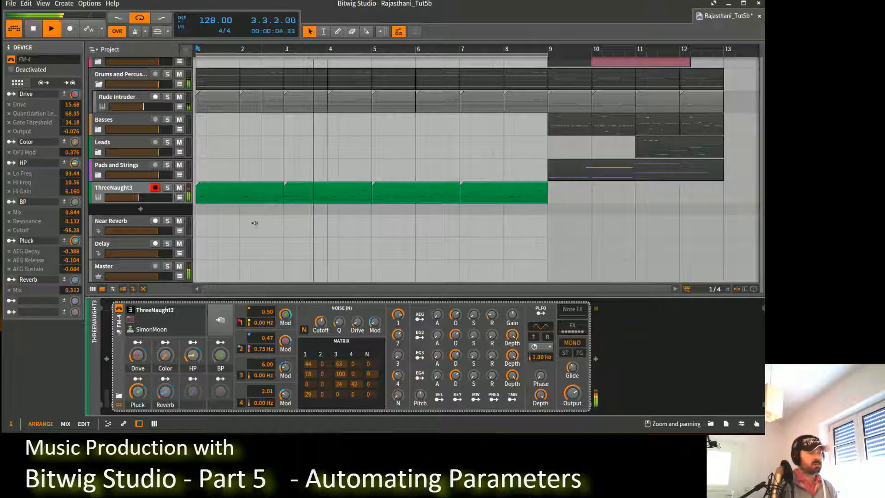
# Move the play start to just before bar 4 and listen to the transition into bar 5.
pyautogui.press('space')
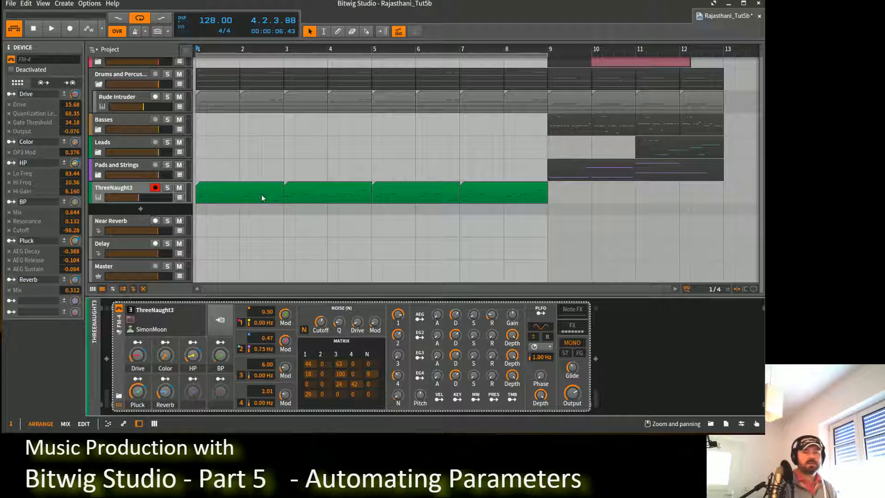
pyautogui.click(315, 57)
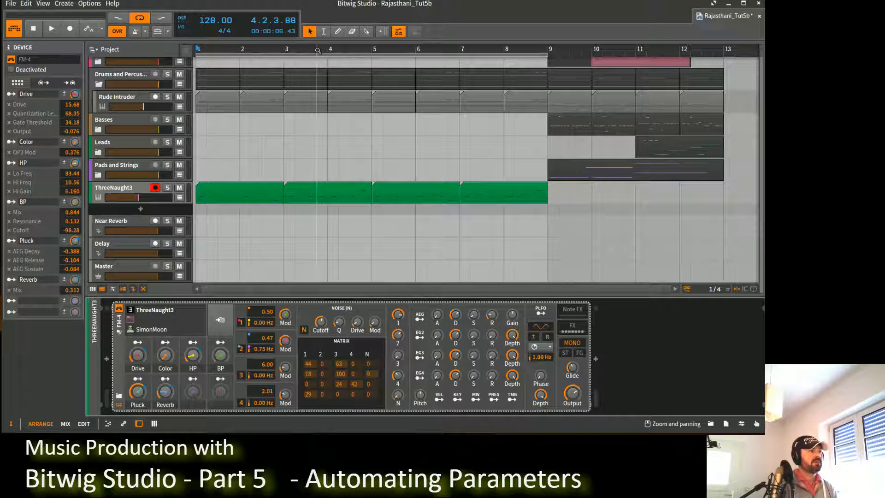
pyautogui.press('space')
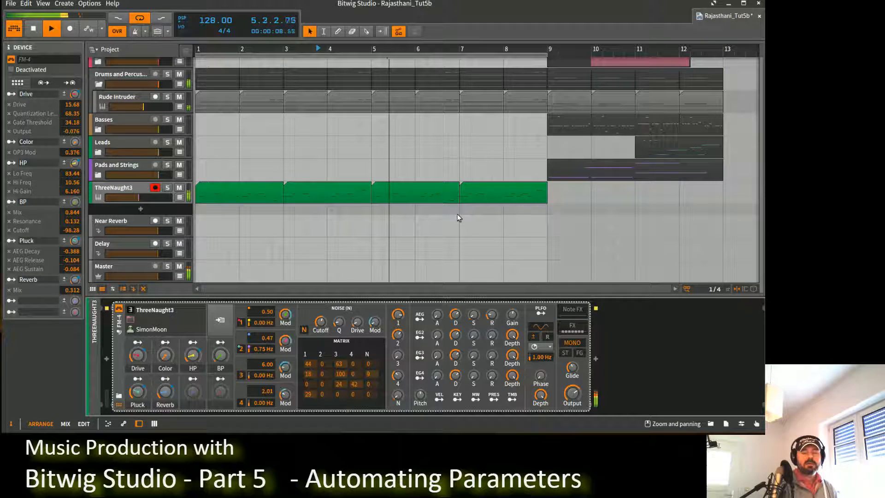
pyautogui.press('space')
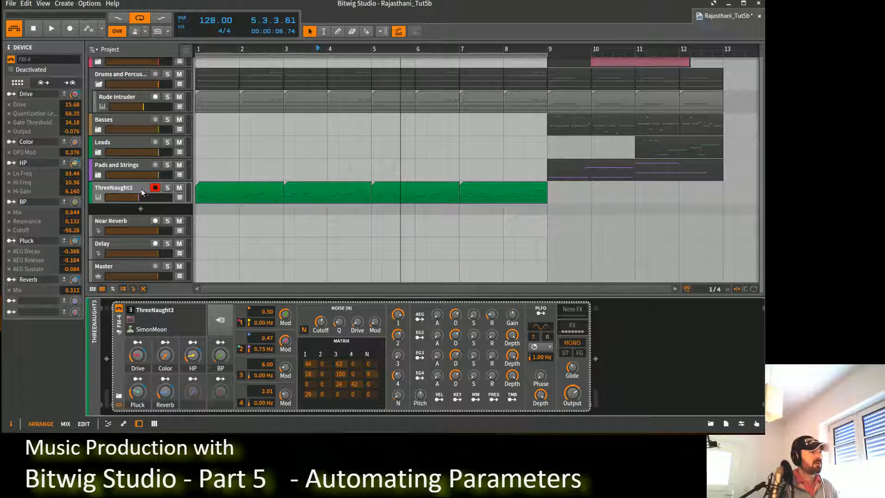
# Try raising the ThreeNaught3 track's Near Reverb send in the mixer during playback.
pyautogui.click(120, 220)
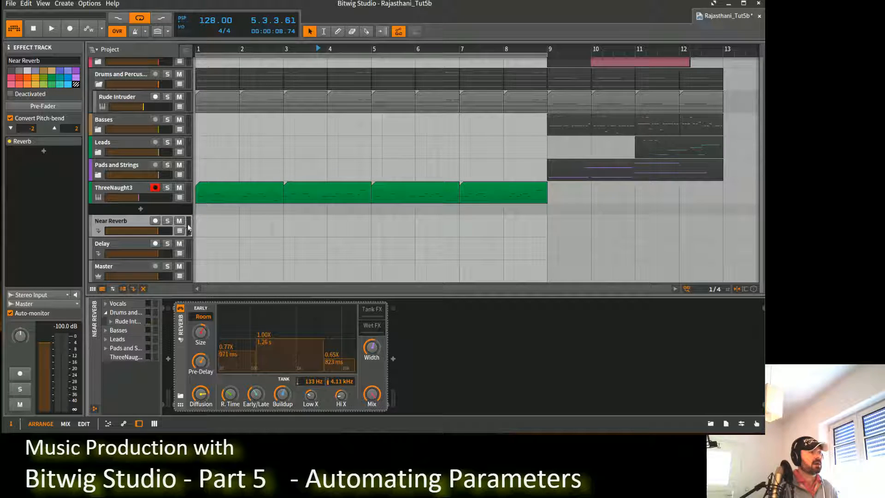
pyautogui.click(131, 189)
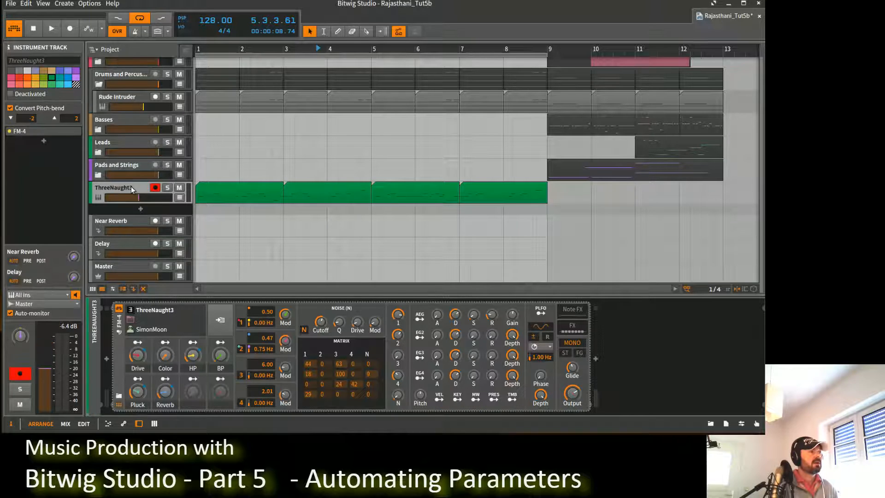
pyautogui.click(154, 423)
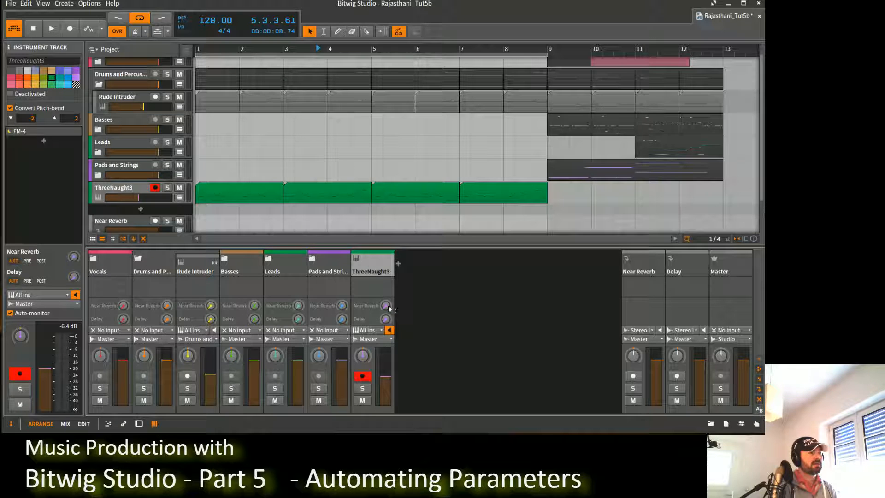
pyautogui.press('space')
pyautogui.moveTo(386, 305)
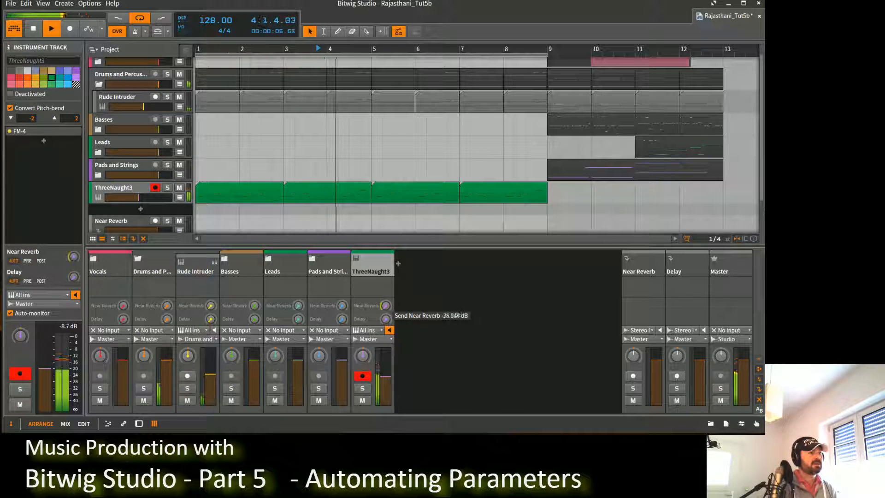
pyautogui.moveTo(386, 305)
pyautogui.mouseDown()
pyautogui.moveTo(386, 276)
pyautogui.moveTo(386, 288)
pyautogui.mouseUp()
pyautogui.press('space')
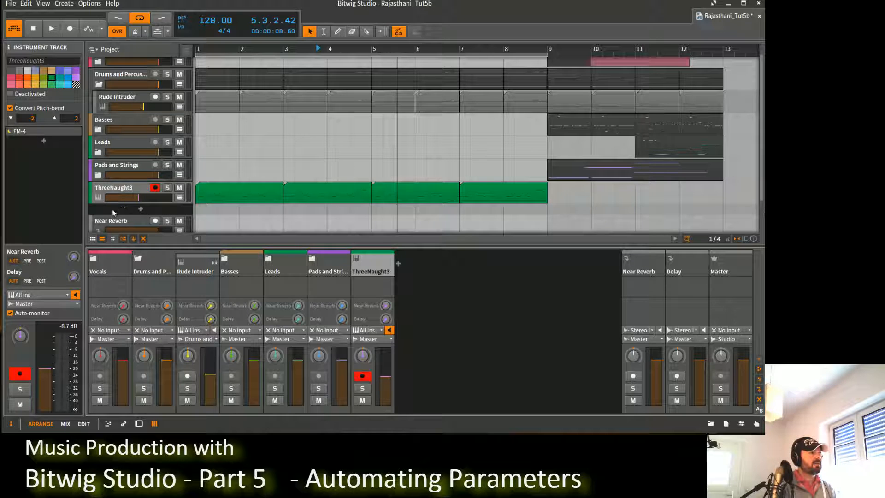
# Raise the ThreeNaught3 send level from the Near Reverb effect track's device view, play it, and reselect the ThreeNaught3 track.
pyautogui.click(114, 222)
pyautogui.press('d')
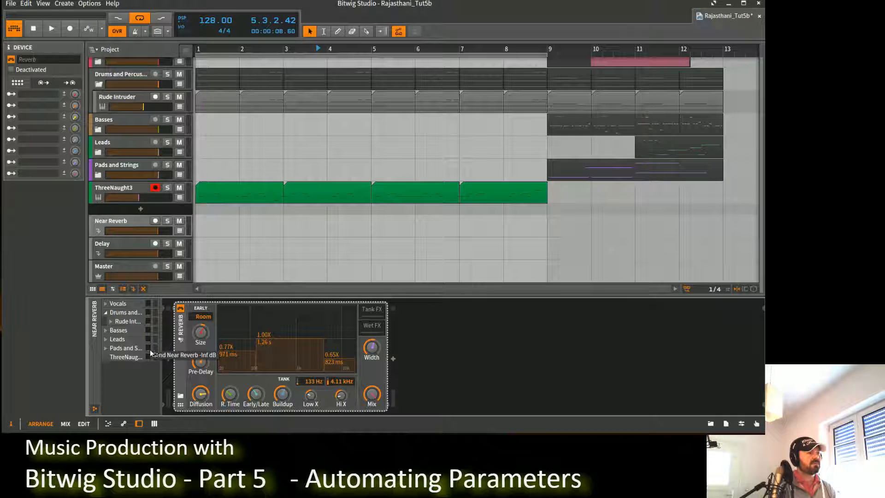
pyautogui.moveTo(151, 353); pyautogui.dragTo(149, 350)
pyautogui.press('space')
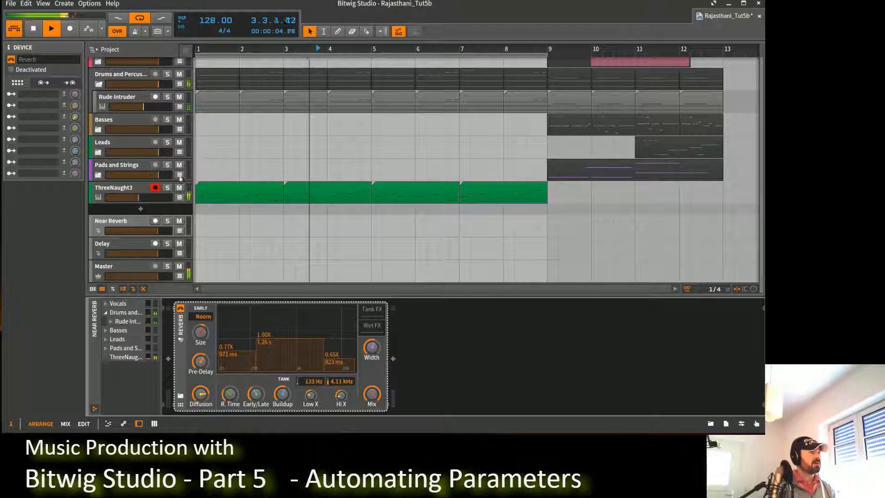
pyautogui.click(129, 190)
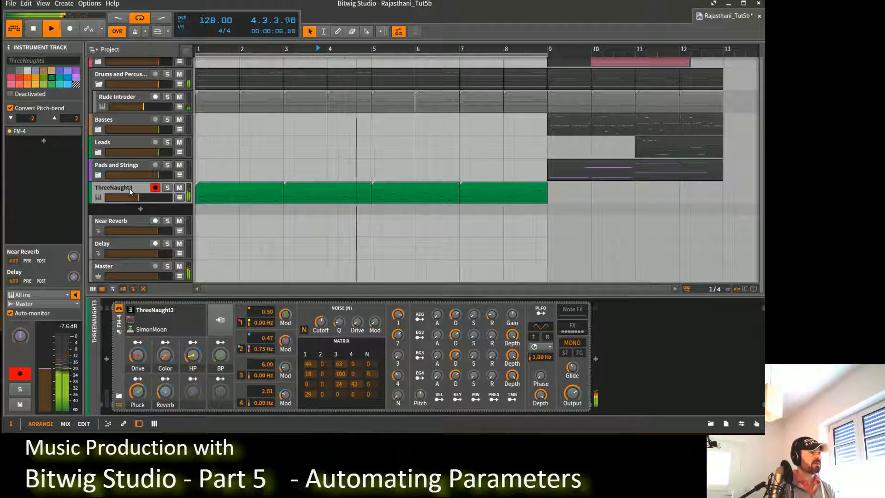
# Stop playback, move the ThreeNaught3 track into the Leads group, expand the group and select ThreeNaught3 inside it.
pyautogui.press('space')
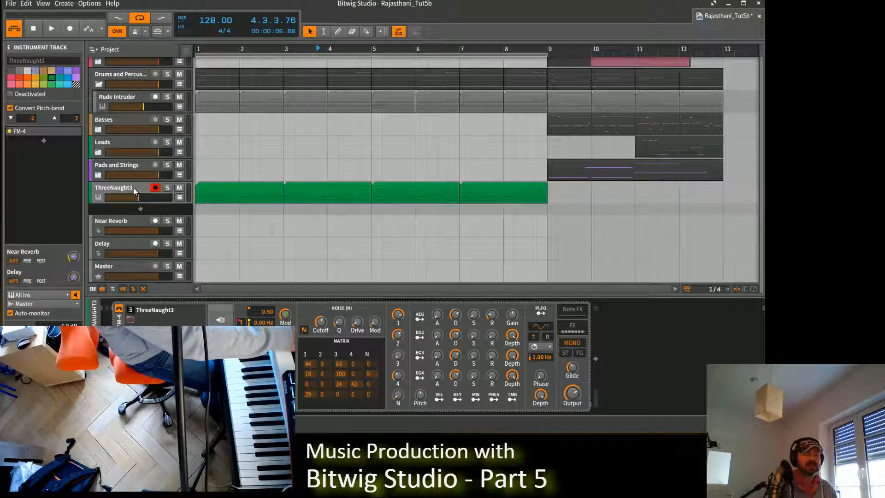
pyautogui.moveTo(134, 189); pyautogui.dragTo(132, 143)
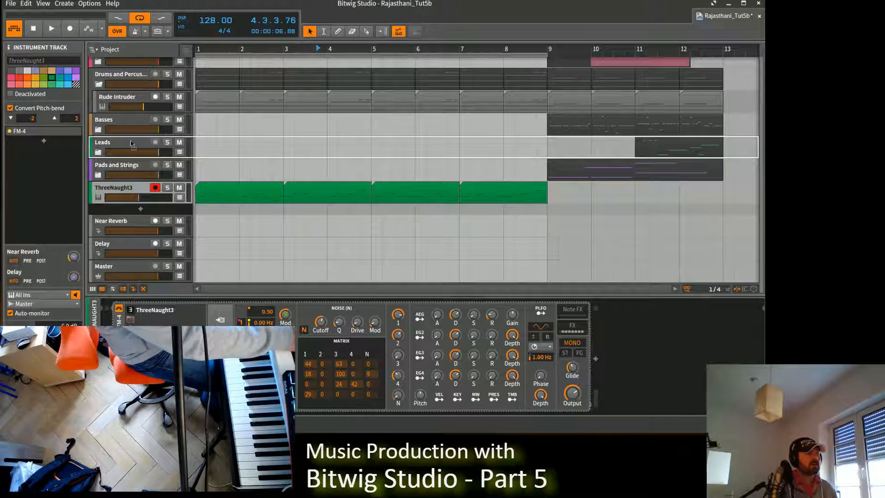
pyautogui.moveTo(131, 143); pyautogui.dragTo(131, 140)
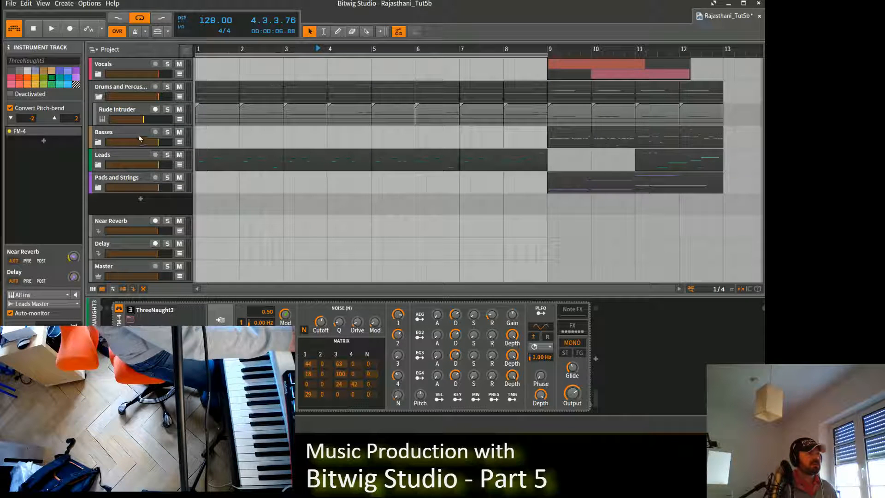
pyautogui.click(98, 165)
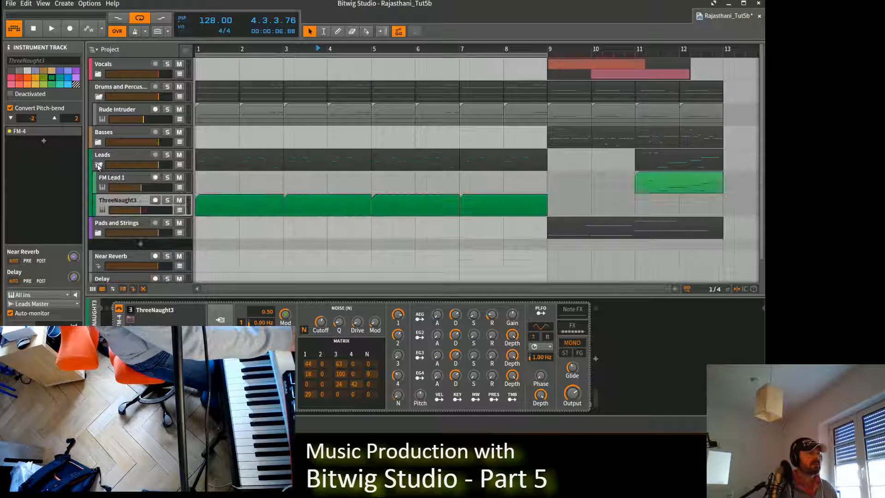
pyautogui.click(124, 158)
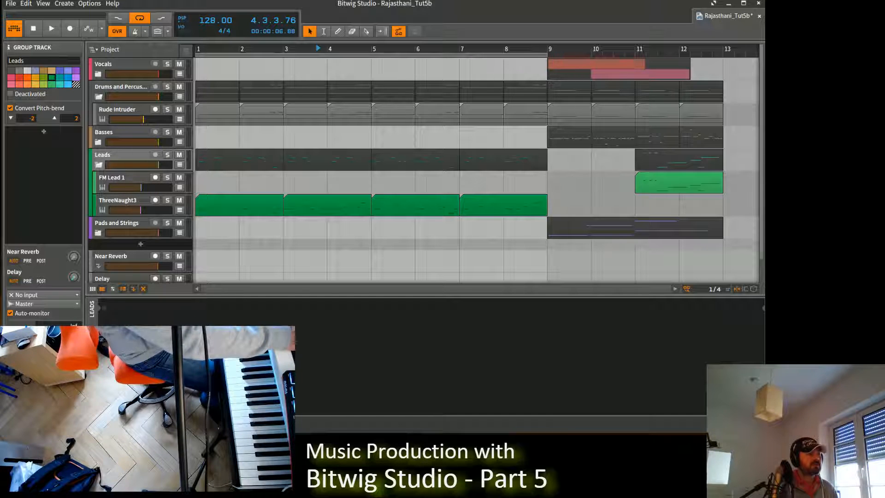
pyautogui.click(116, 200)
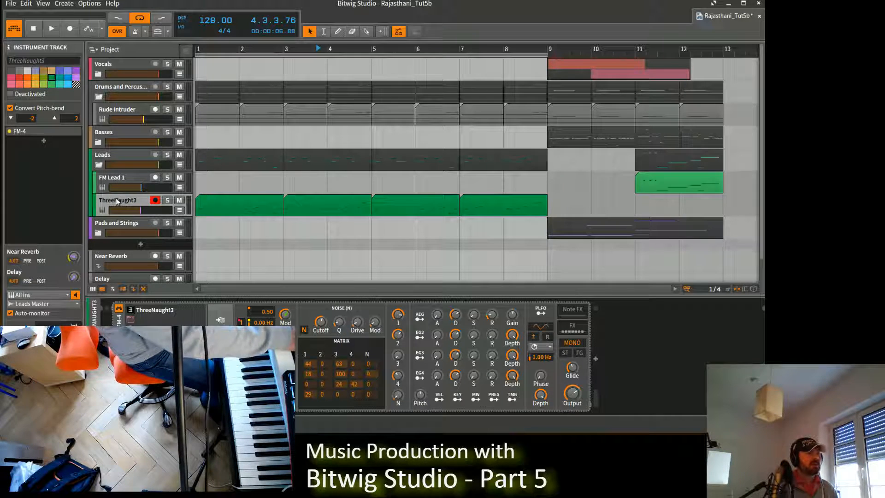